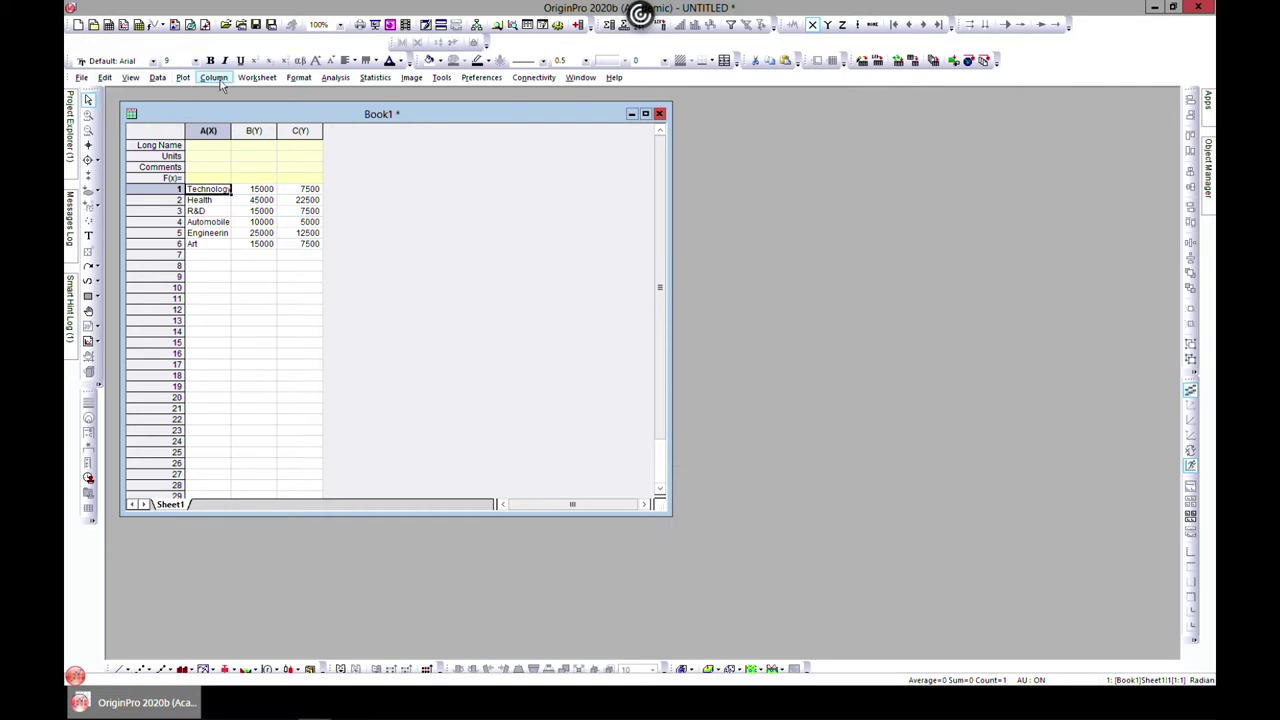
click(176, 78)
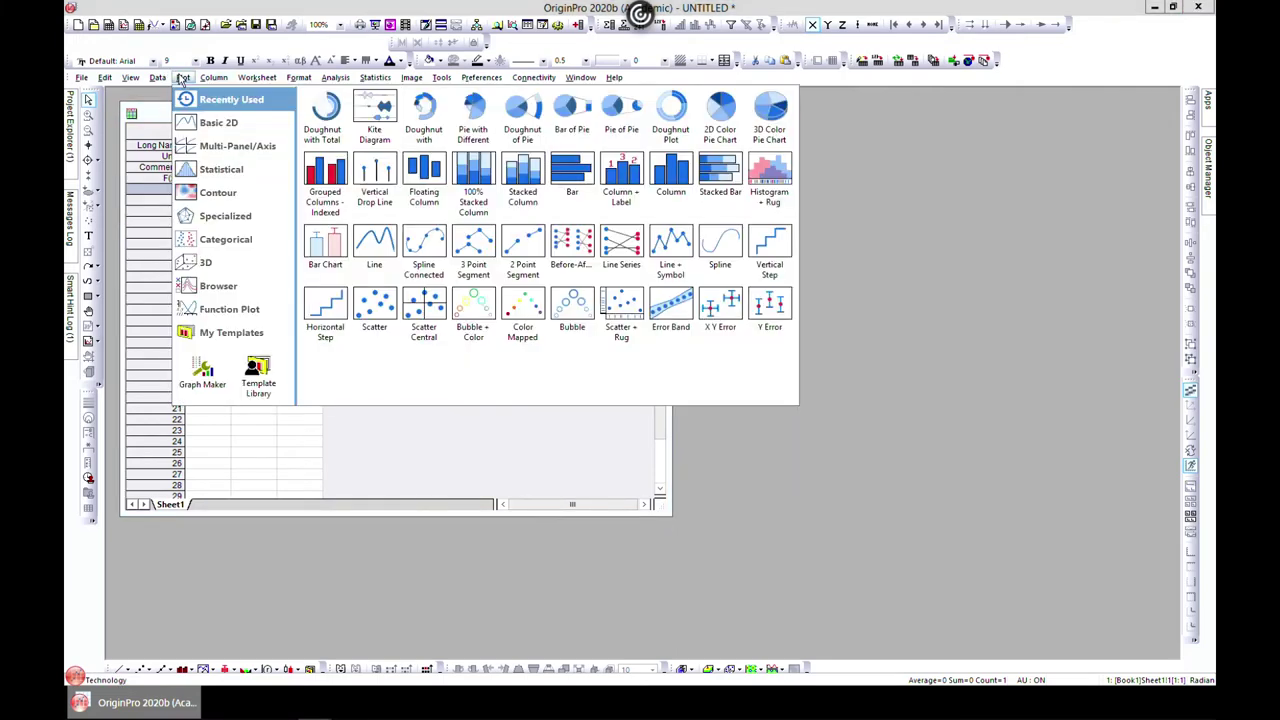
mouse_move(196, 124)
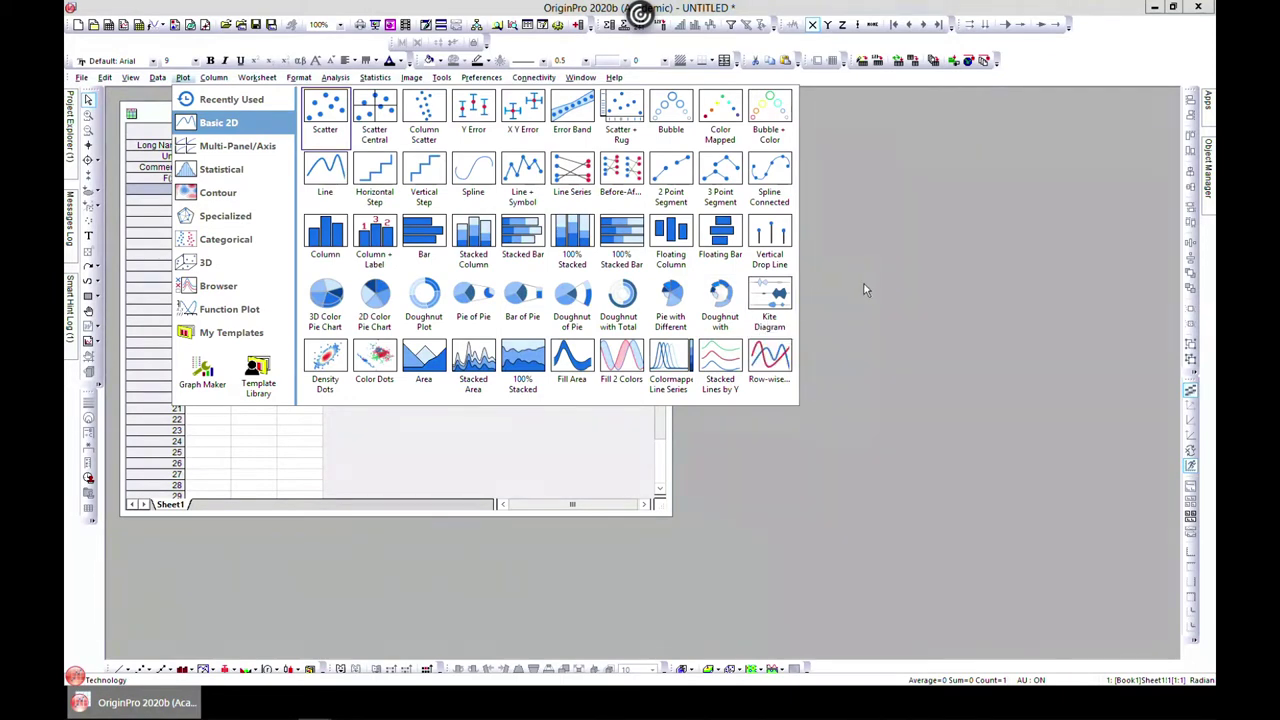
click(655, 502)
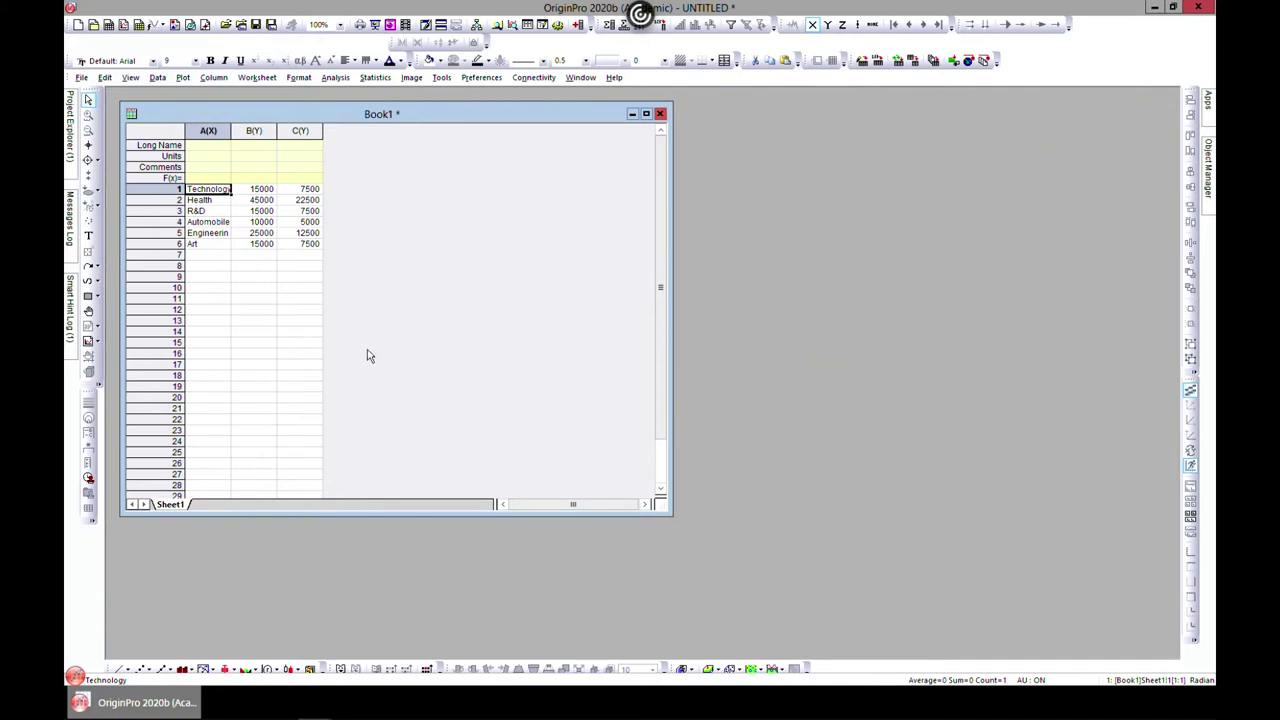
Enlarge the Book1 workbook window and save the project under the file name pdk.
drag(667, 519, 884, 628)
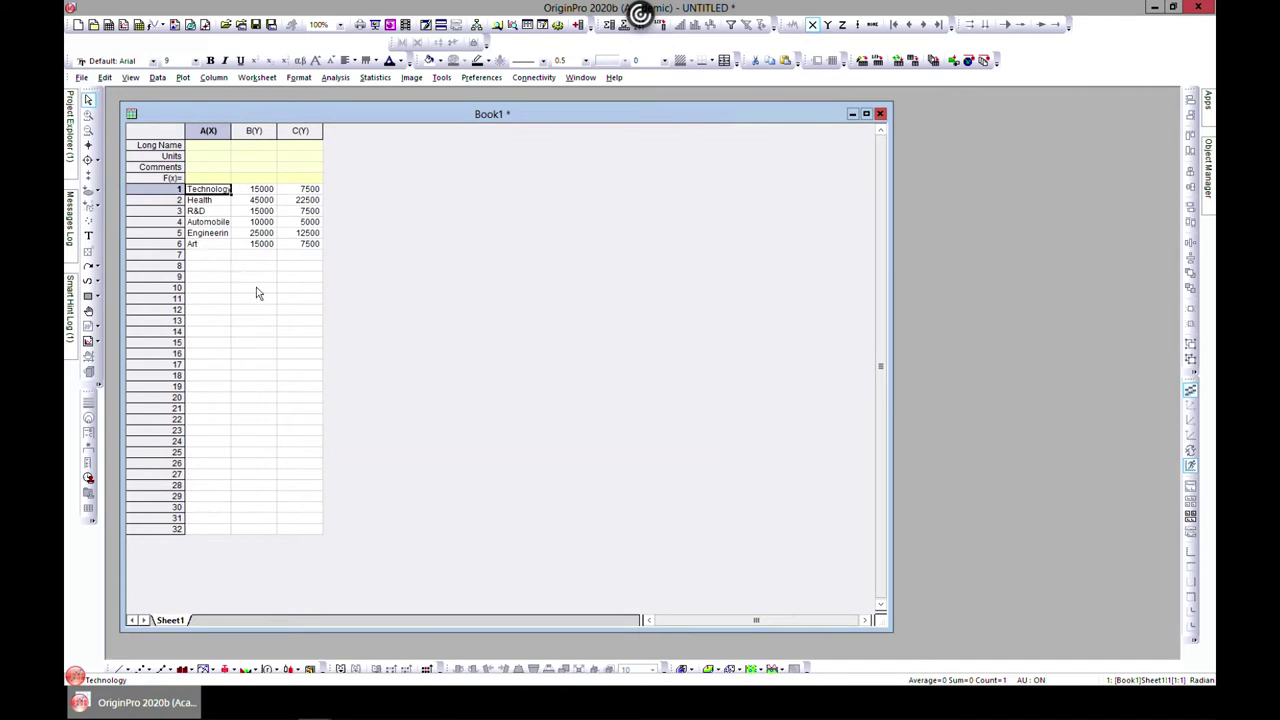
click(376, 250)
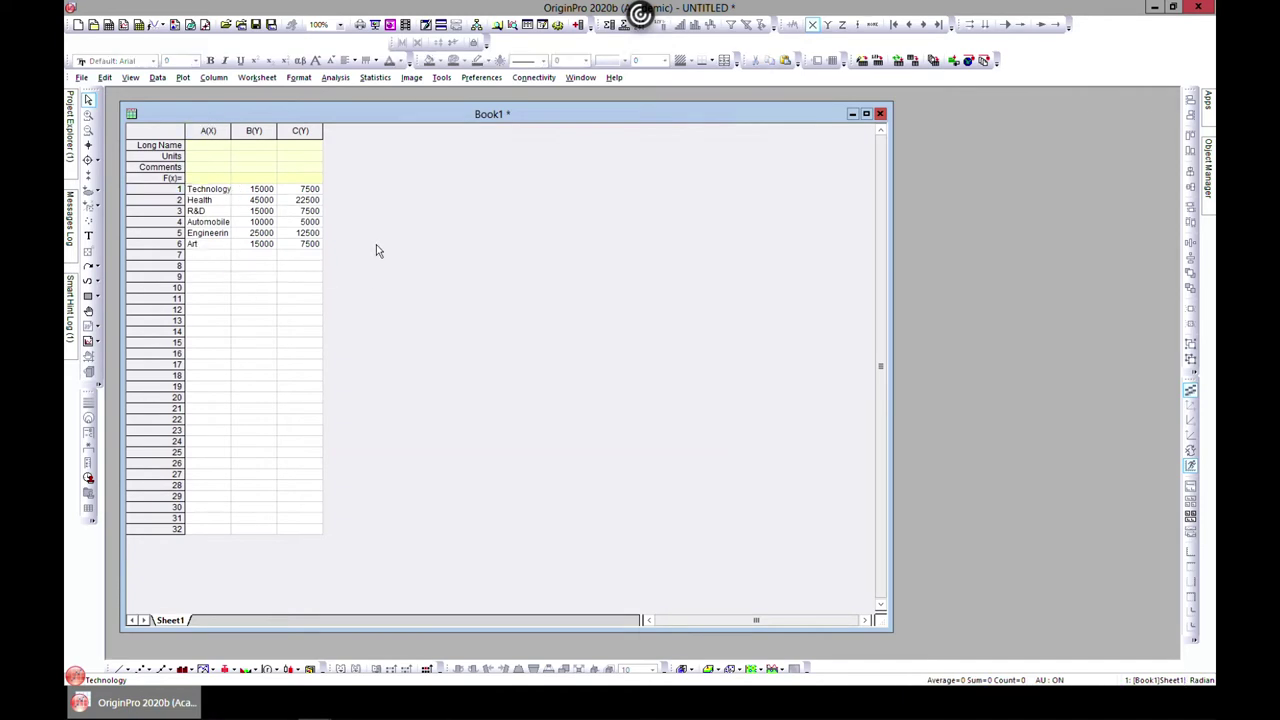
click(82, 78)
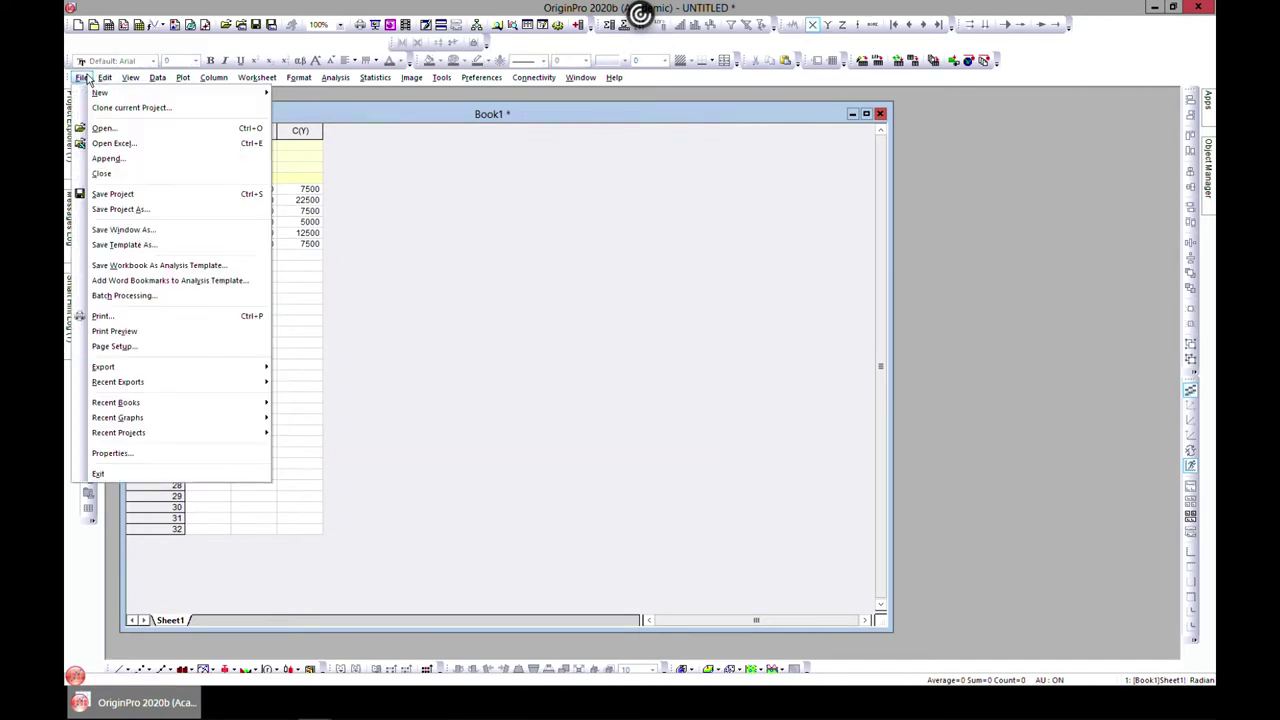
click(117, 194)
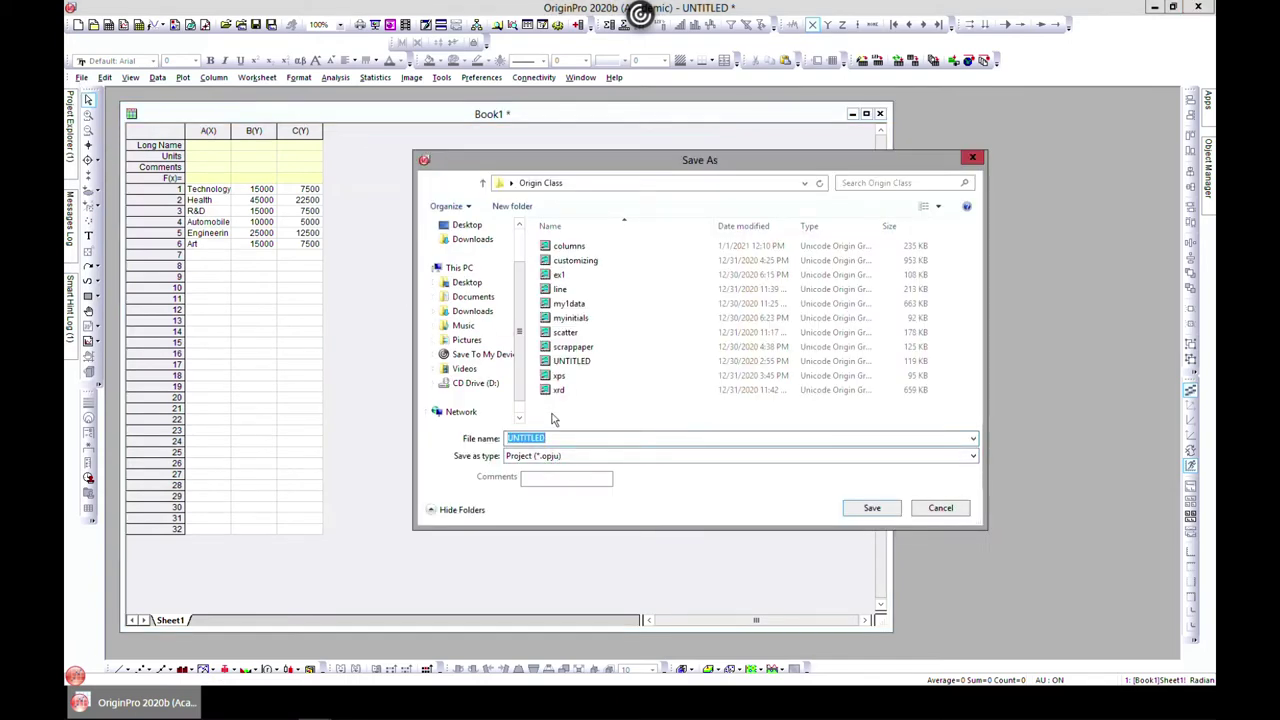
text(pdk)
click(871, 508)
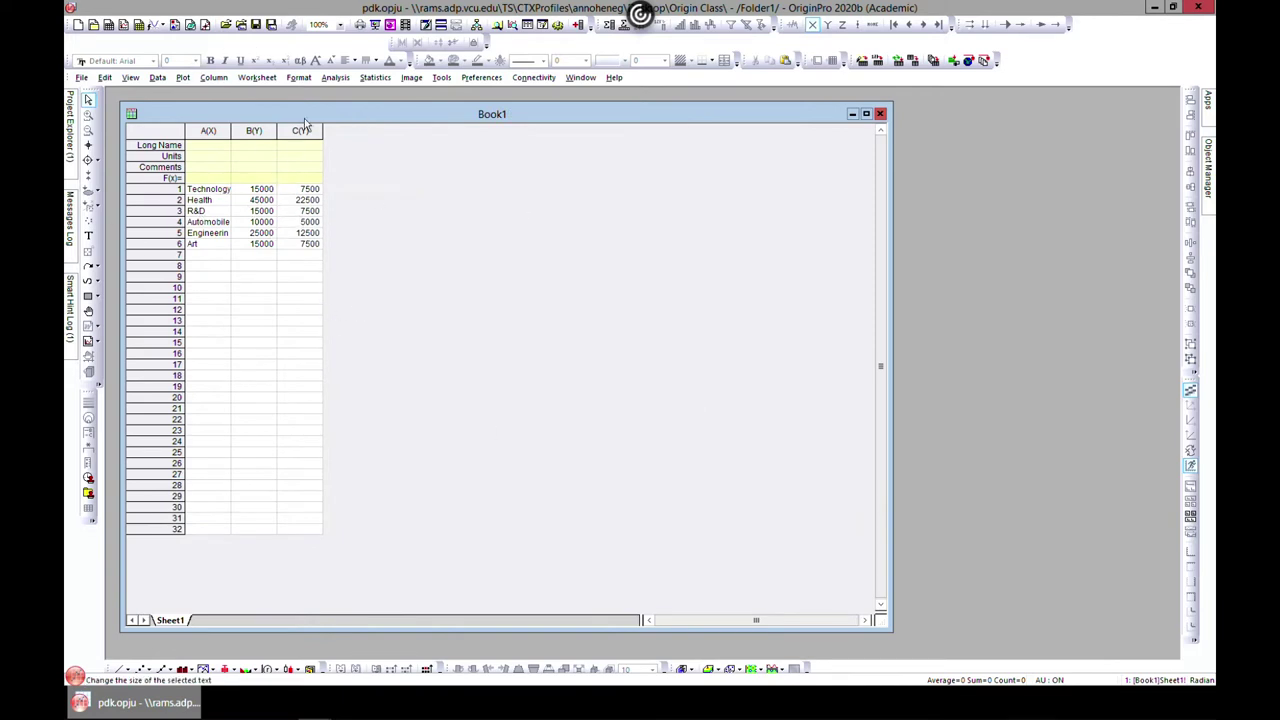
Plot worksheet columns A(X) and B(Y) as a 3D Color Pie Chart.
drag(392, 116, 396, 112)
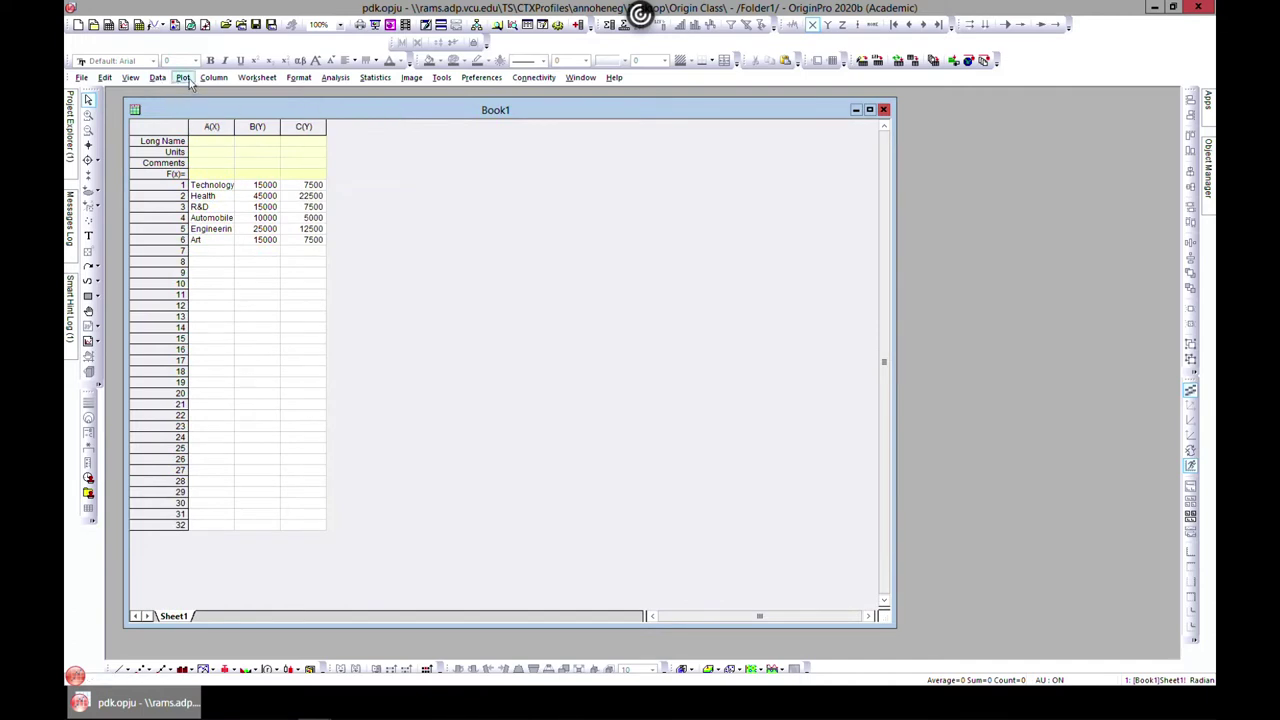
click(214, 126)
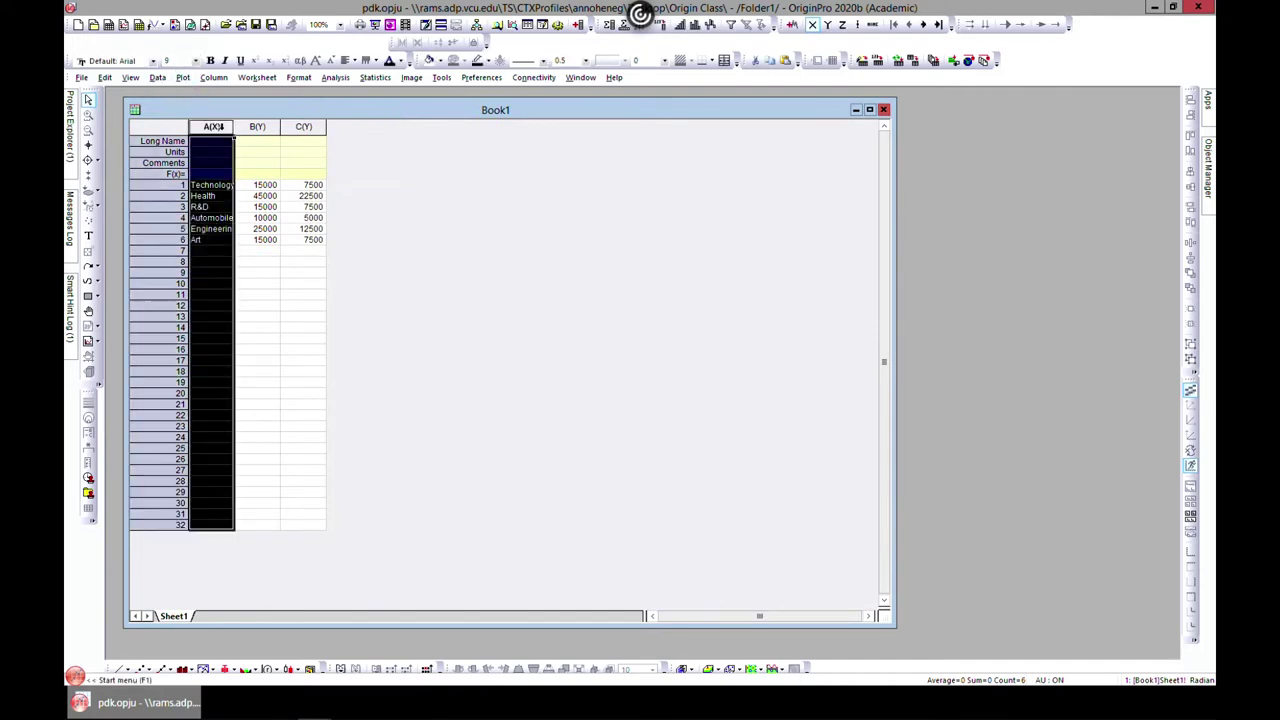
shift+click(257, 126)
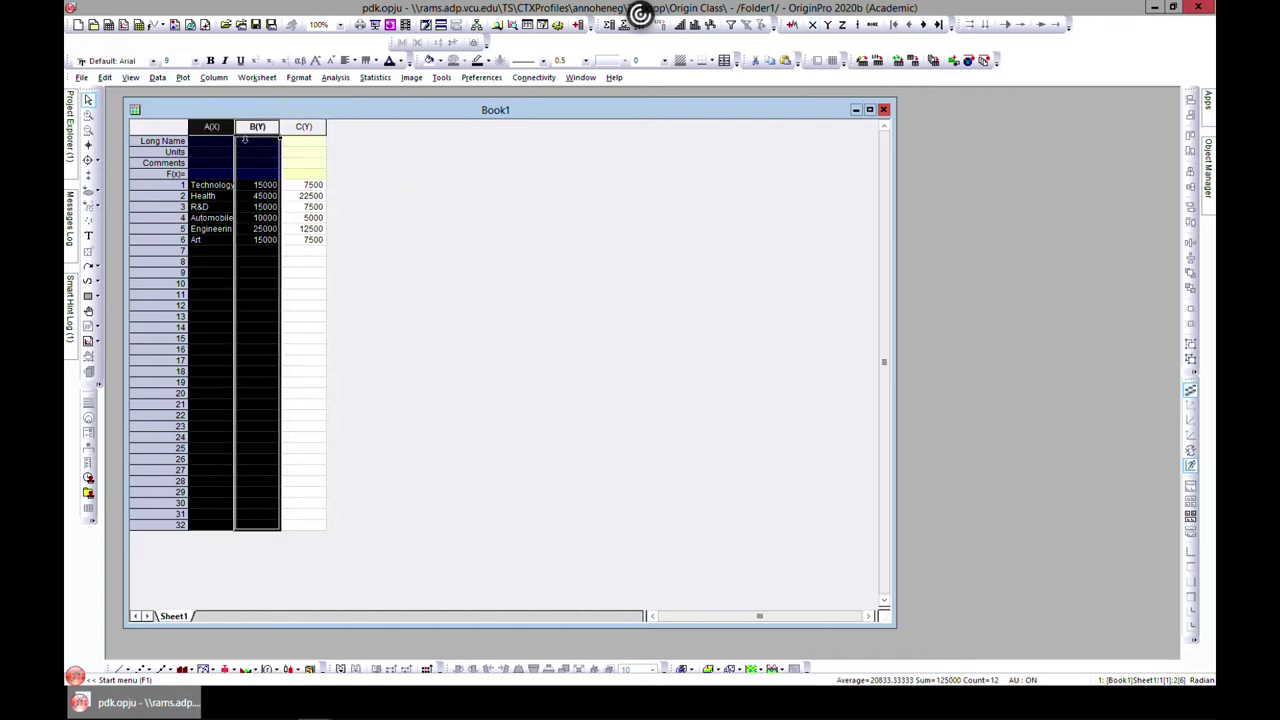
click(185, 79)
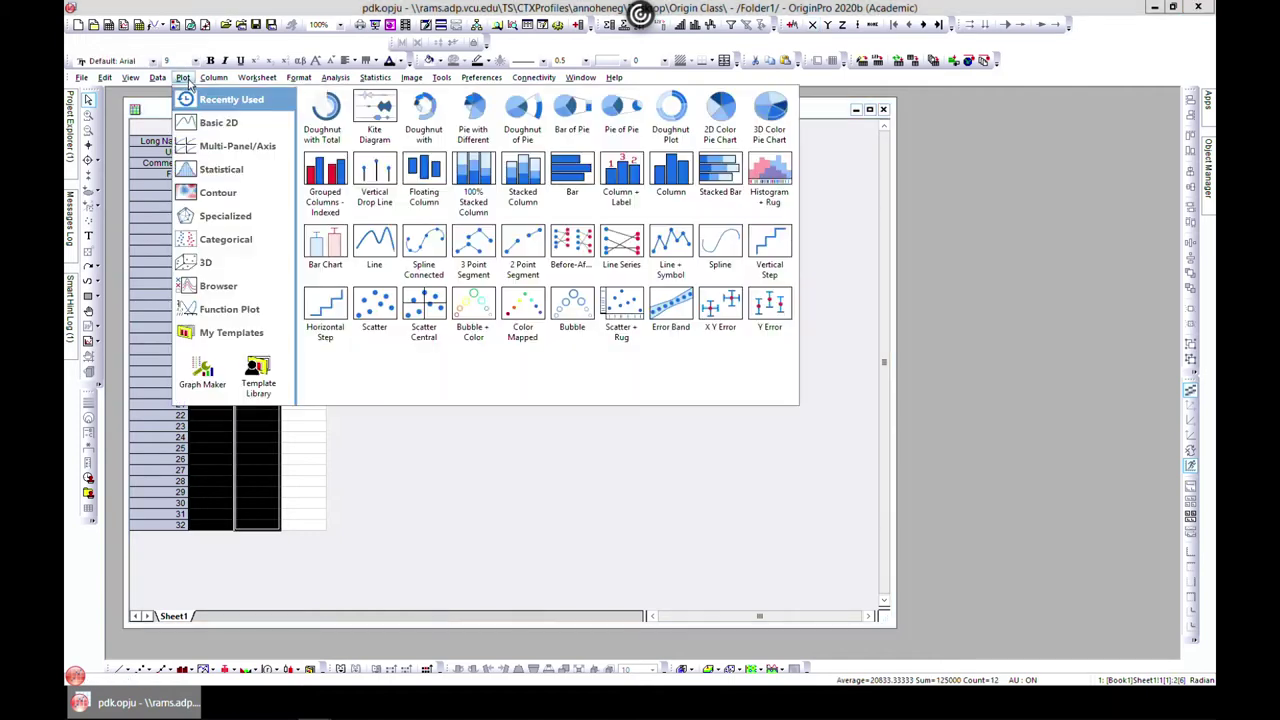
mouse_move(222, 124)
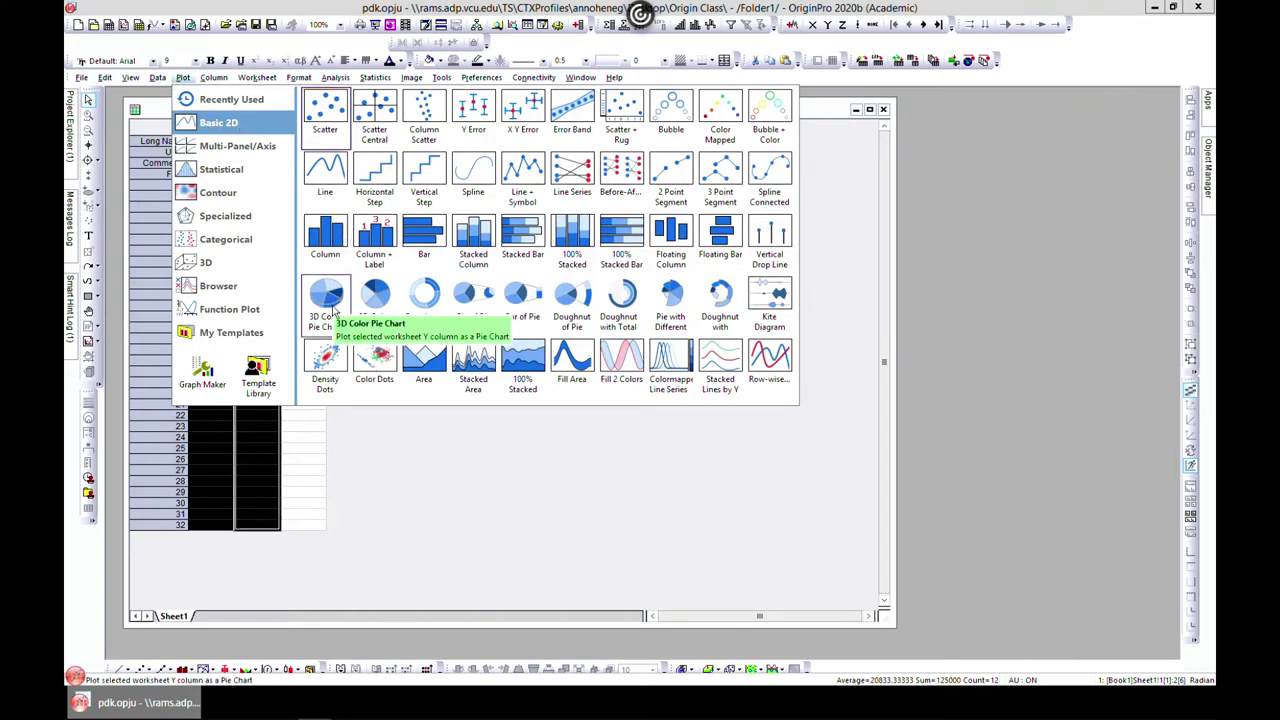
click(330, 304)
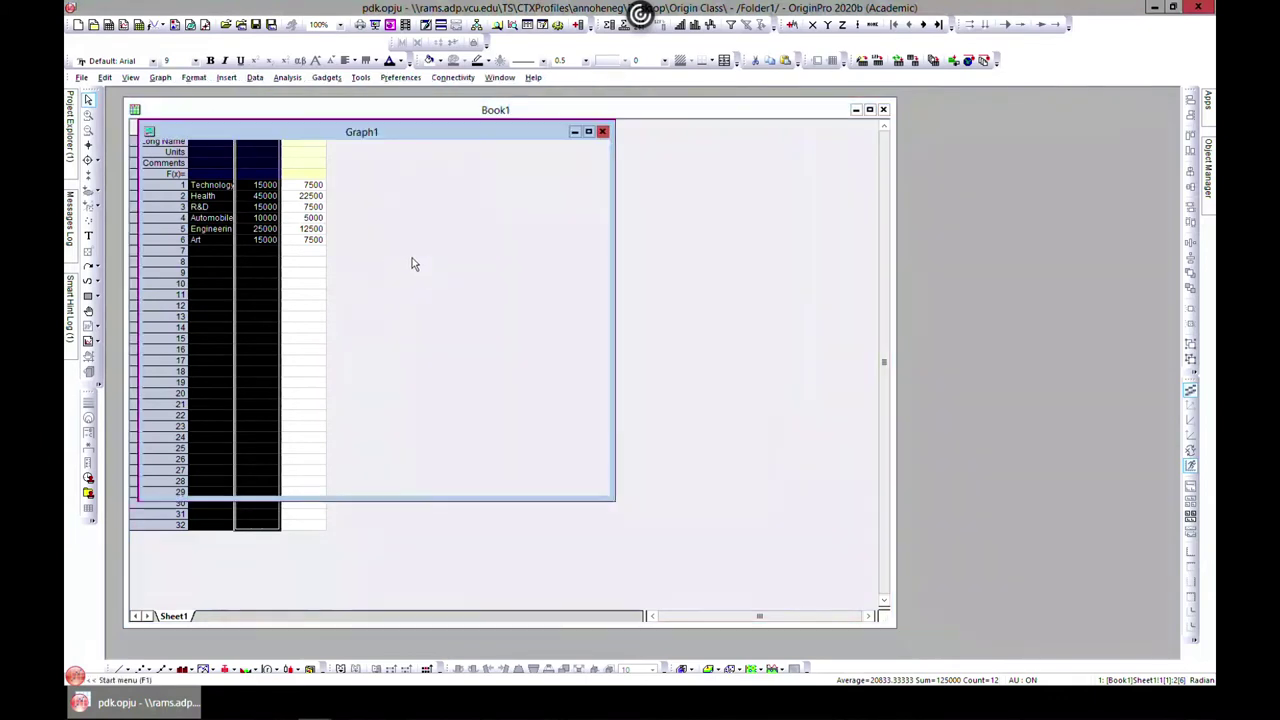
Arrange the pie chart window beside the Book1 worksheet, narrowing the workbook window so both are fully in view.
drag(433, 140, 643, 141)
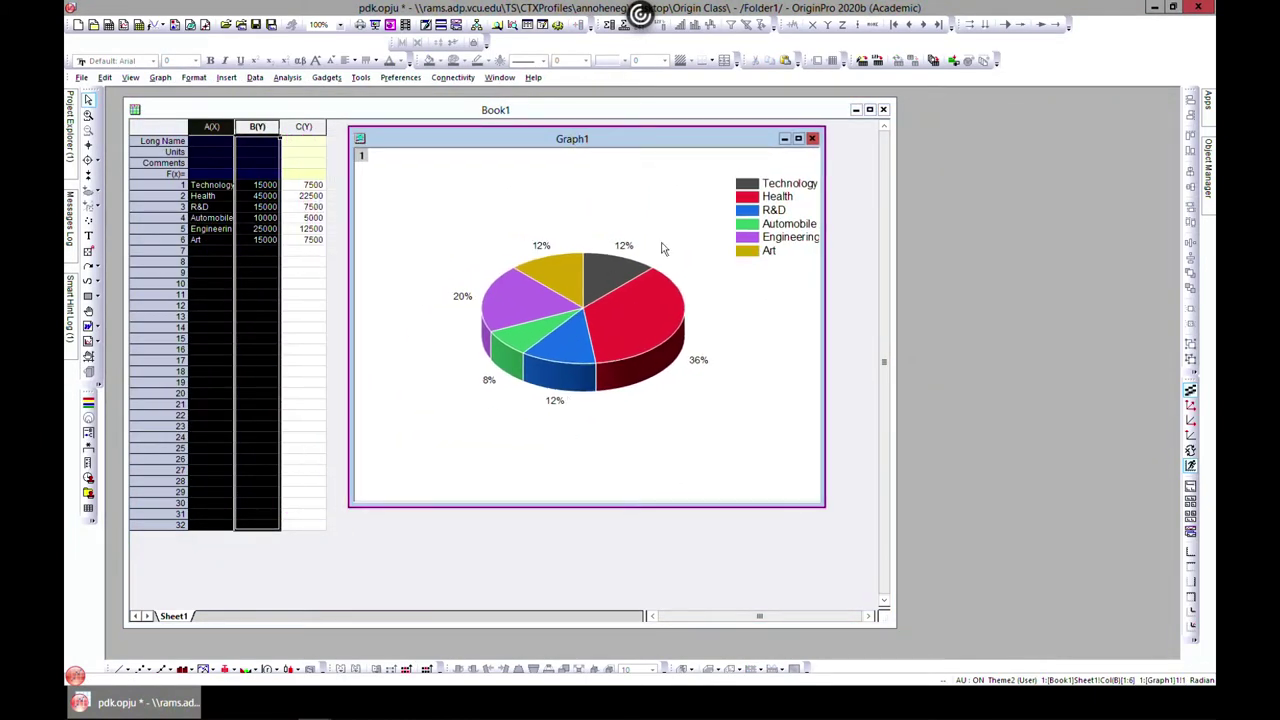
click(798, 138)
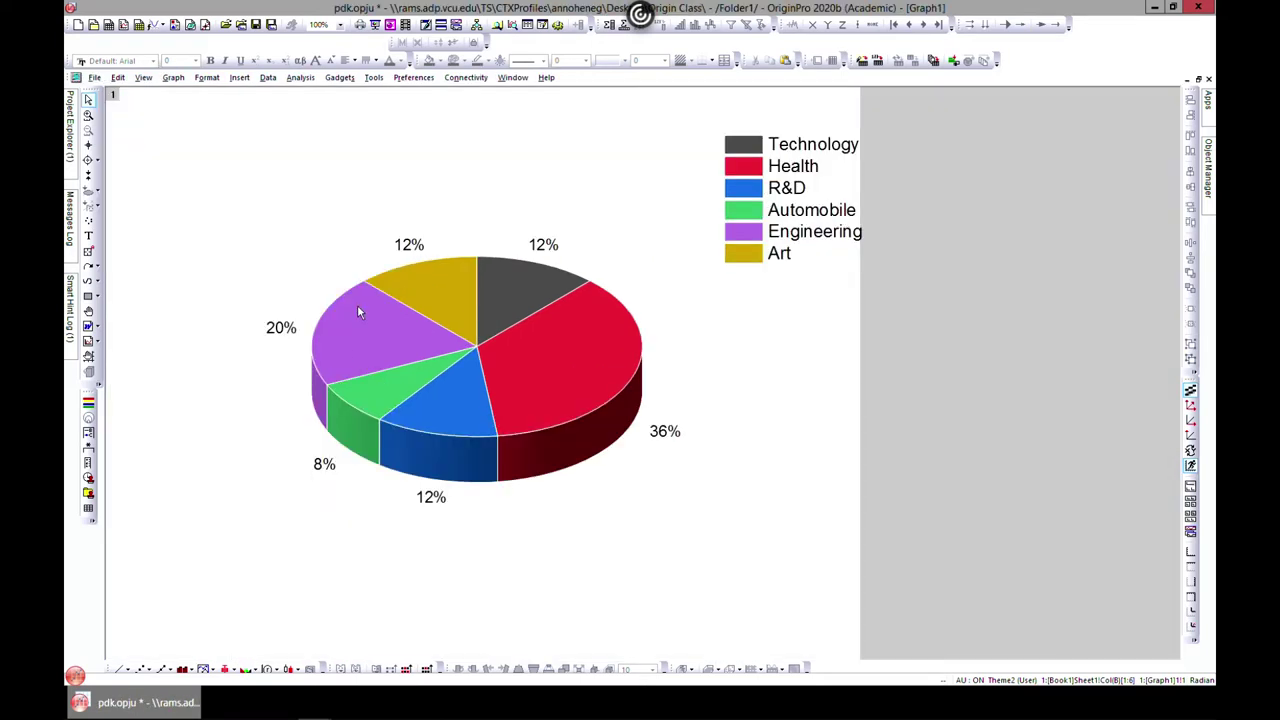
click(1199, 78)
drag(459, 149, 700, 177)
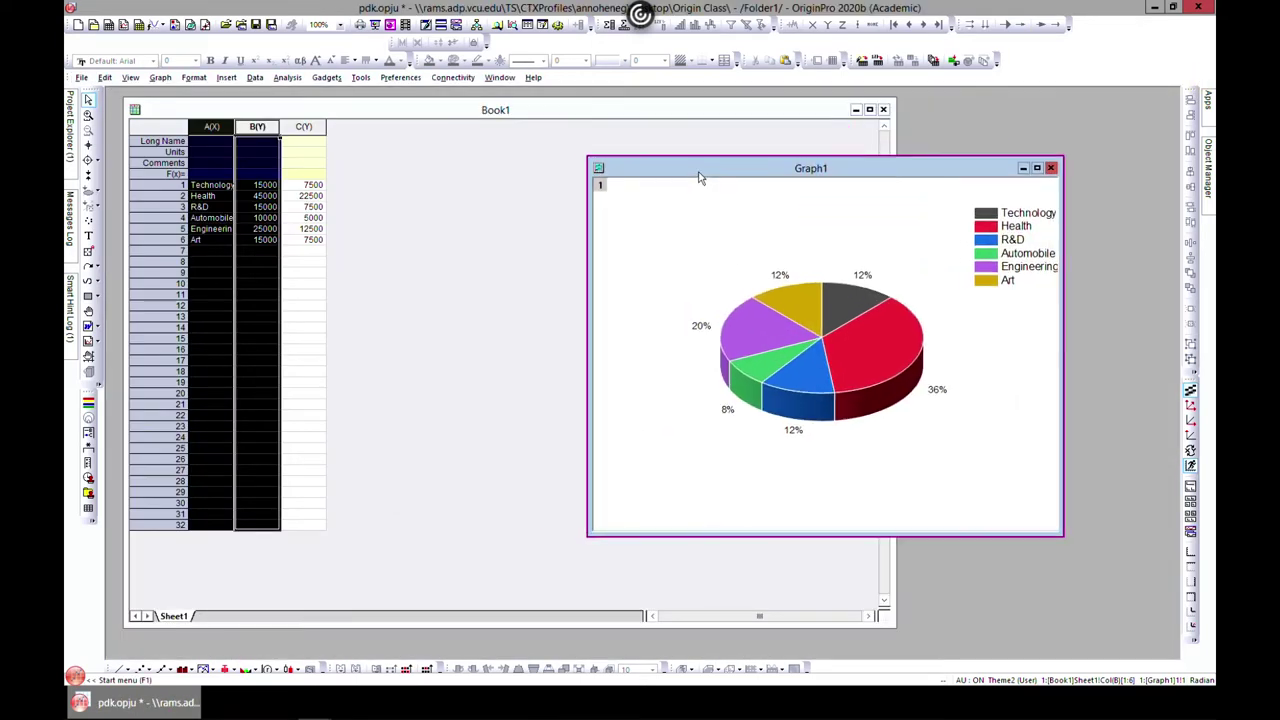
click(253, 196)
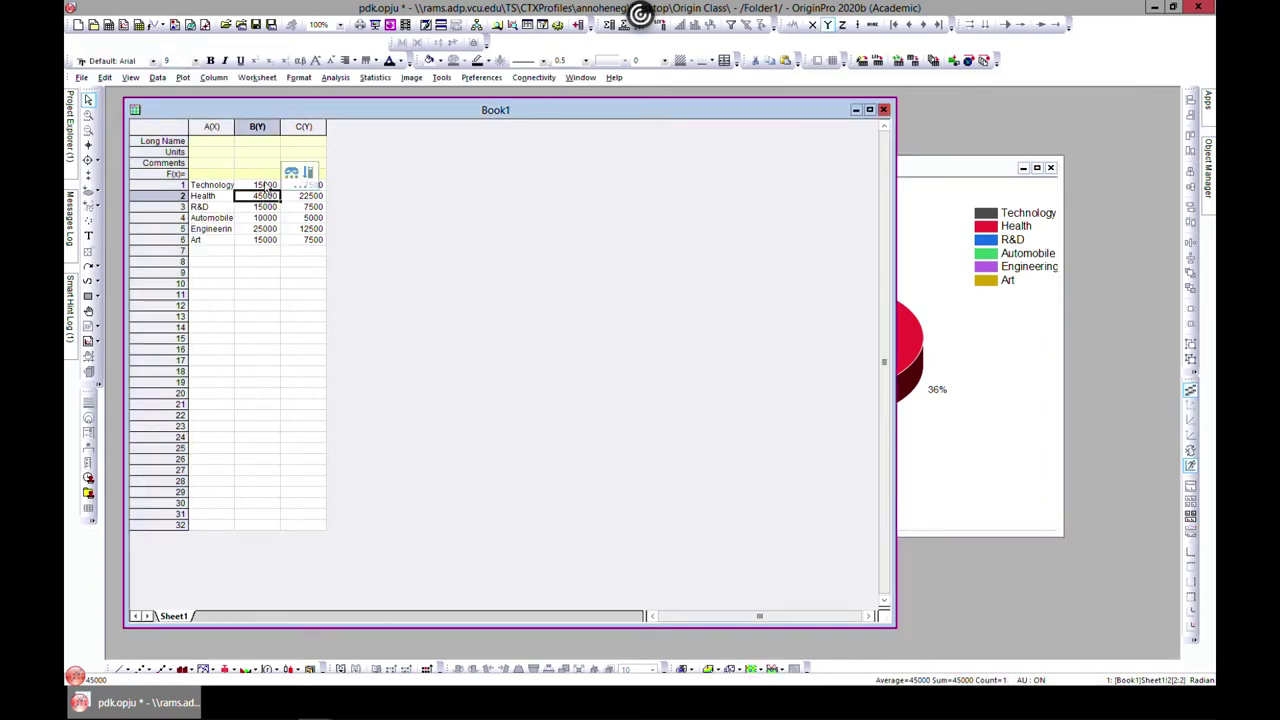
drag(893, 329, 589, 290)
Temporarily change the Health value in column B to 75000 and set it back to 45000.
double_click(262, 196)
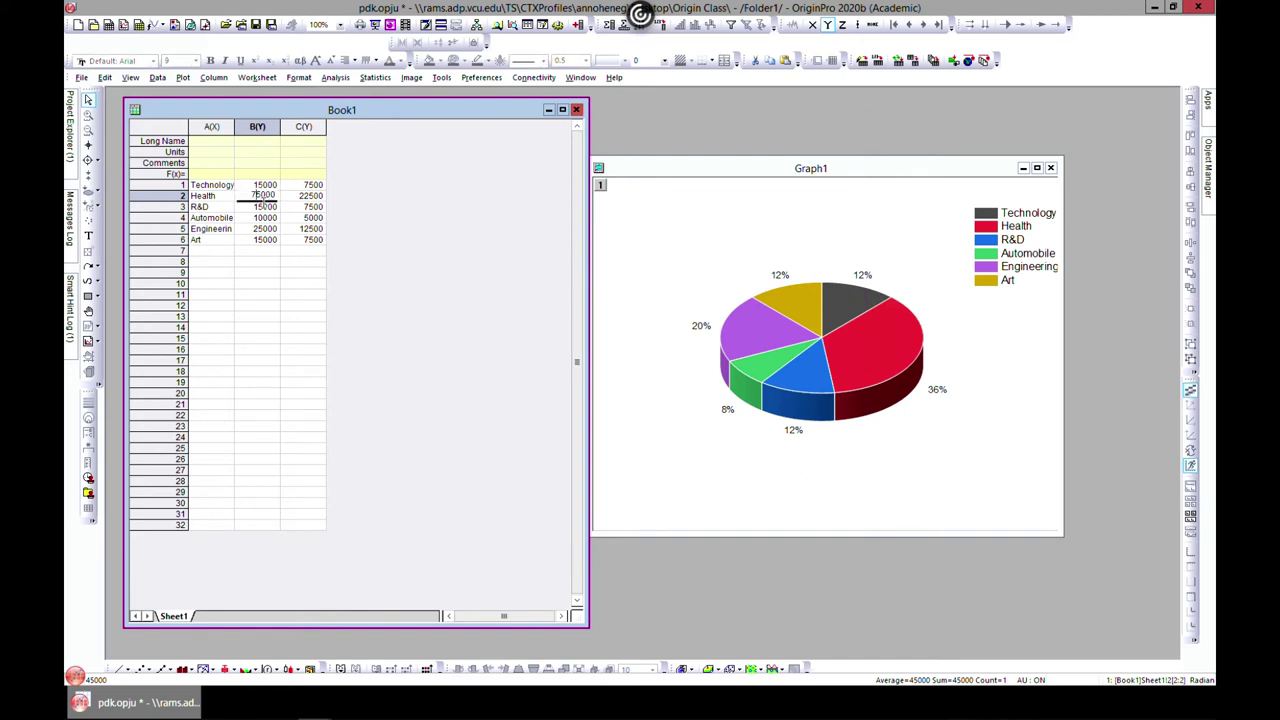
click(372, 253)
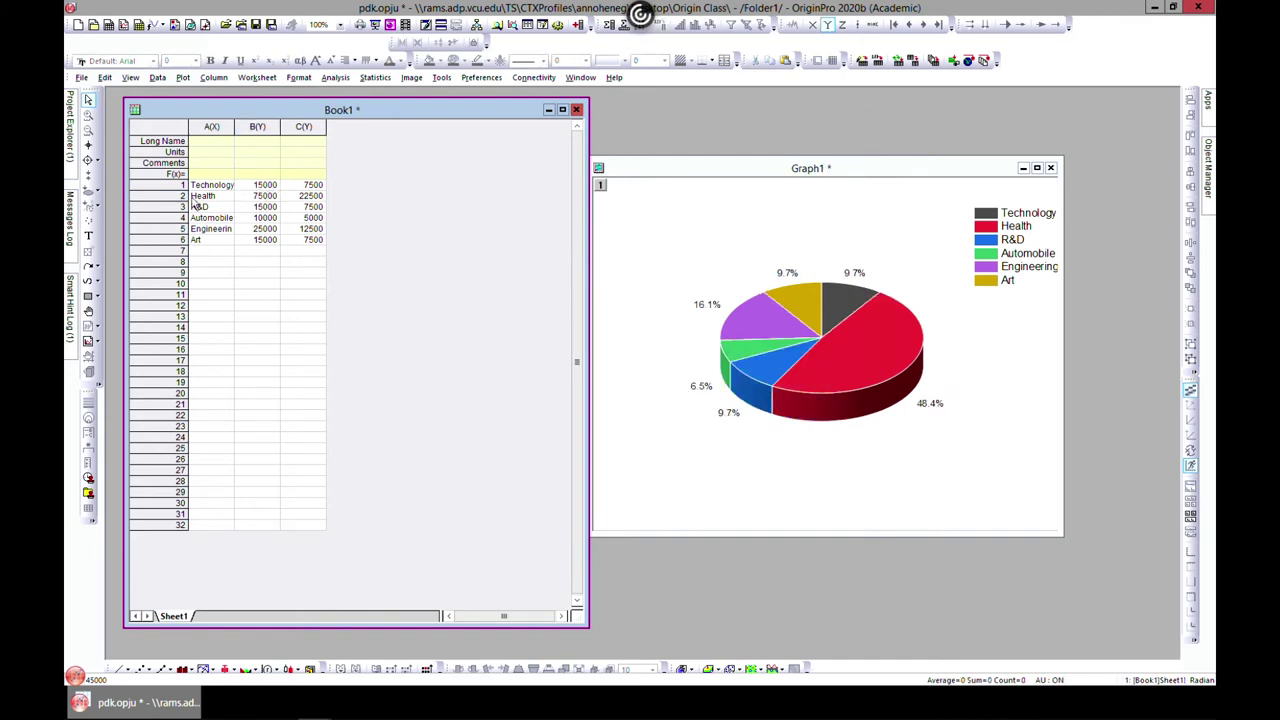
click(260, 199)
double_click(257, 196)
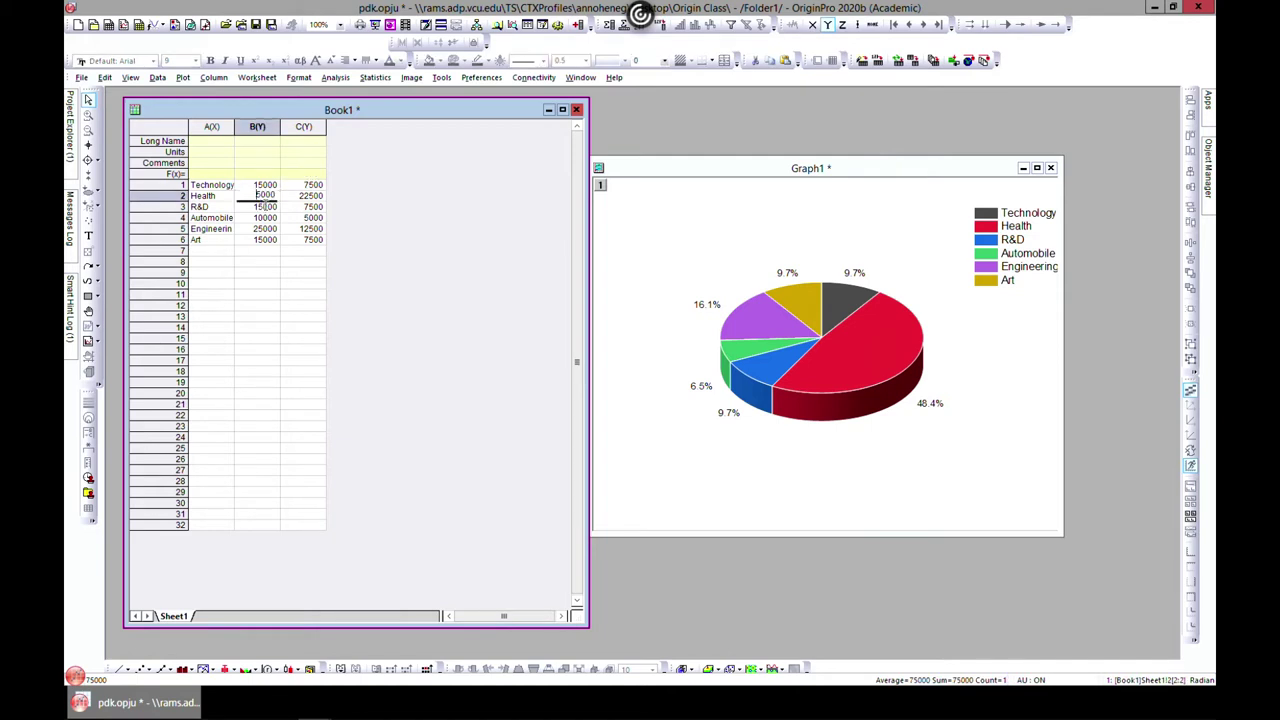
click(411, 228)
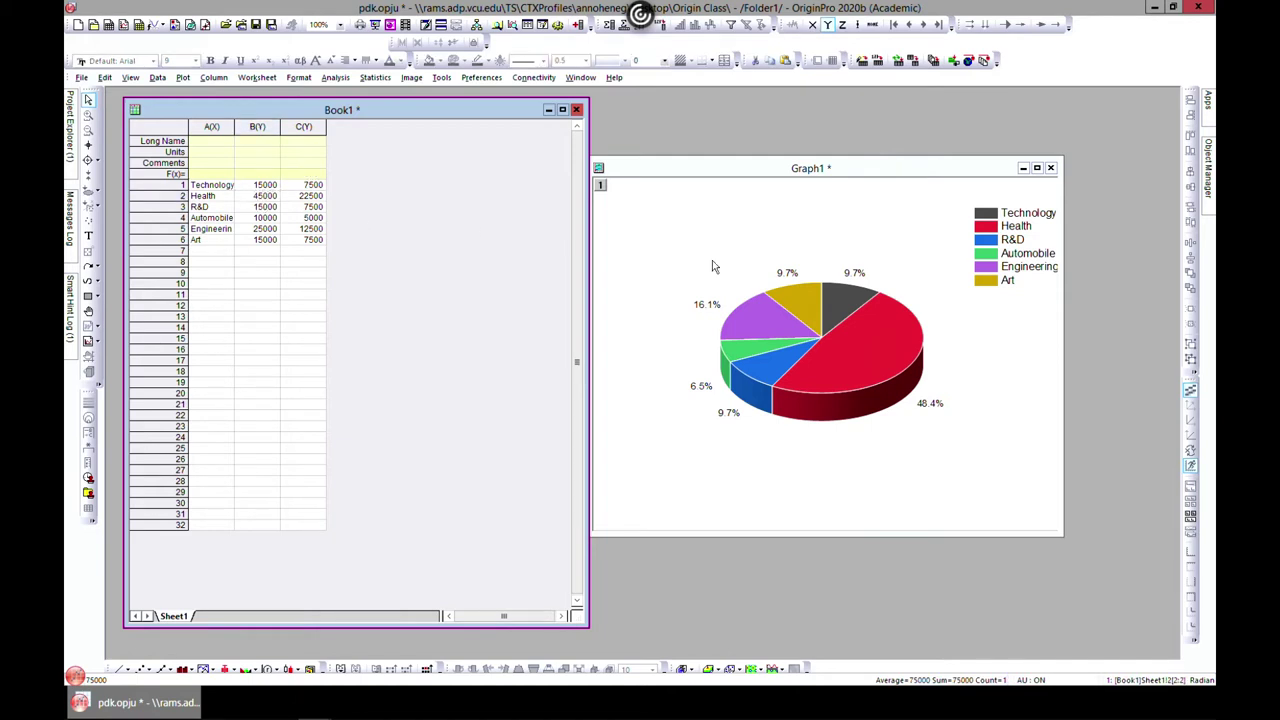
Maximize the pie chart's graph window.
click(834, 174)
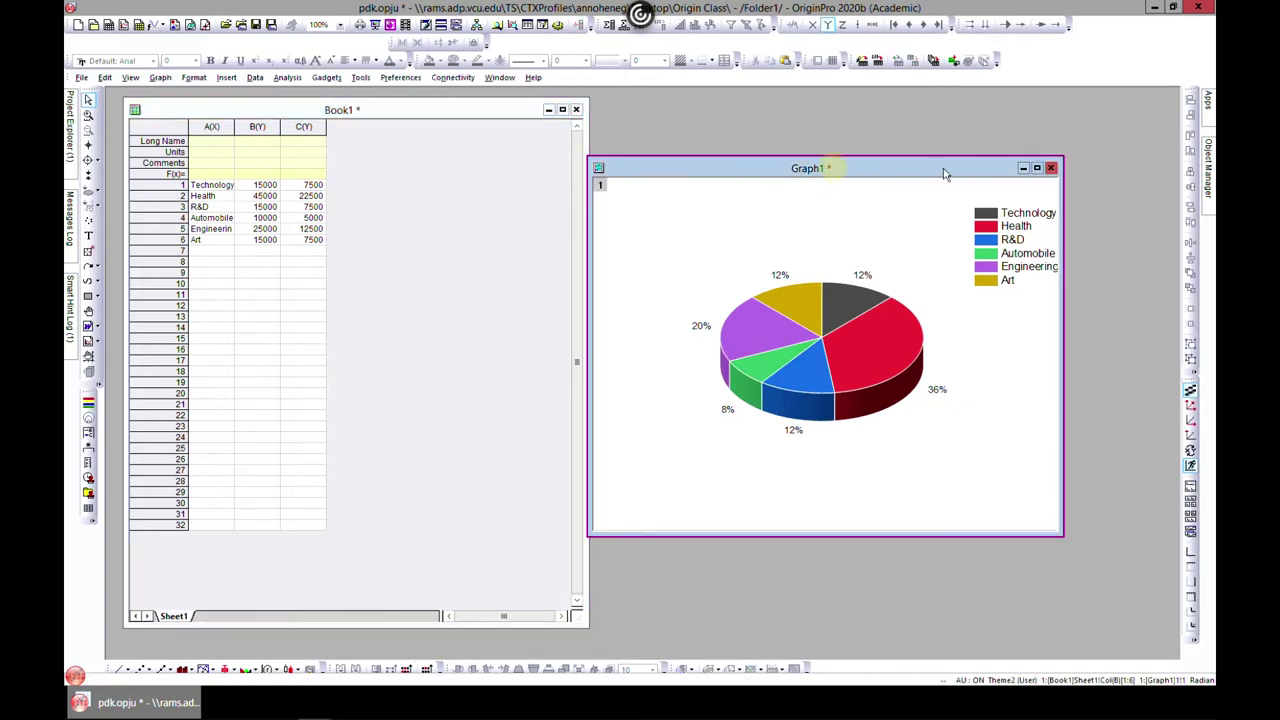
click(1036, 168)
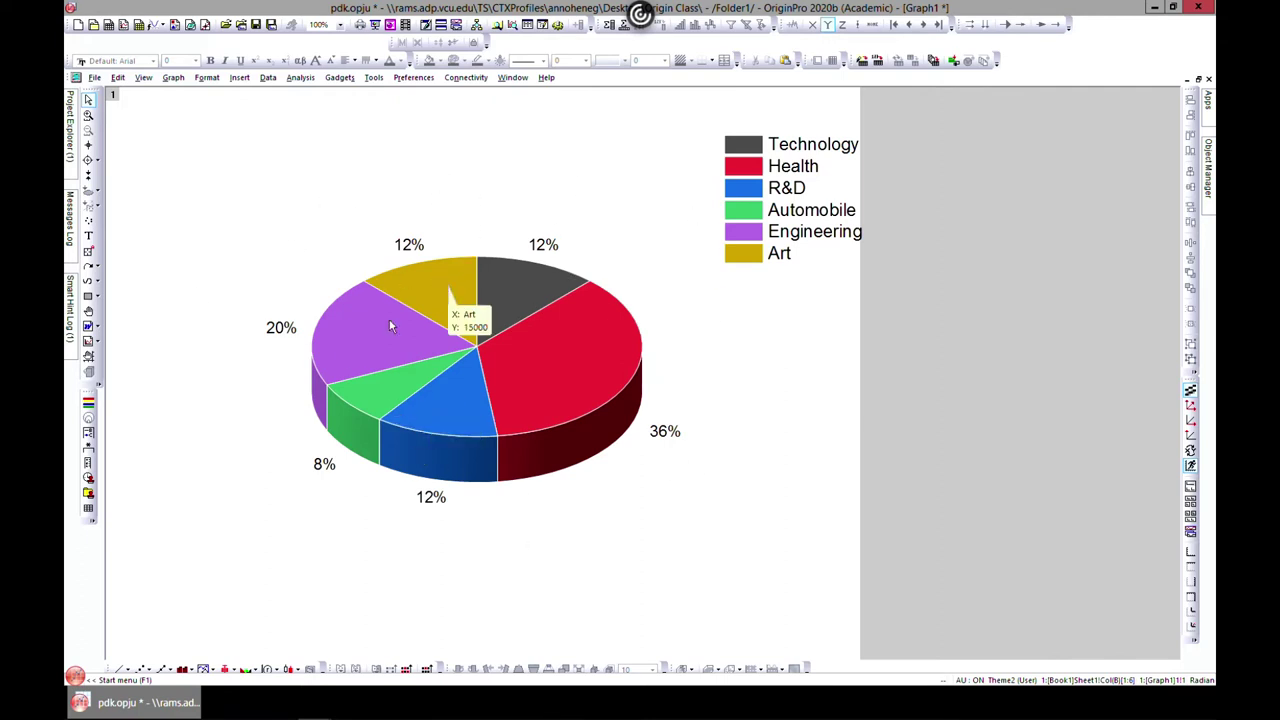
mouse_move(346, 352)
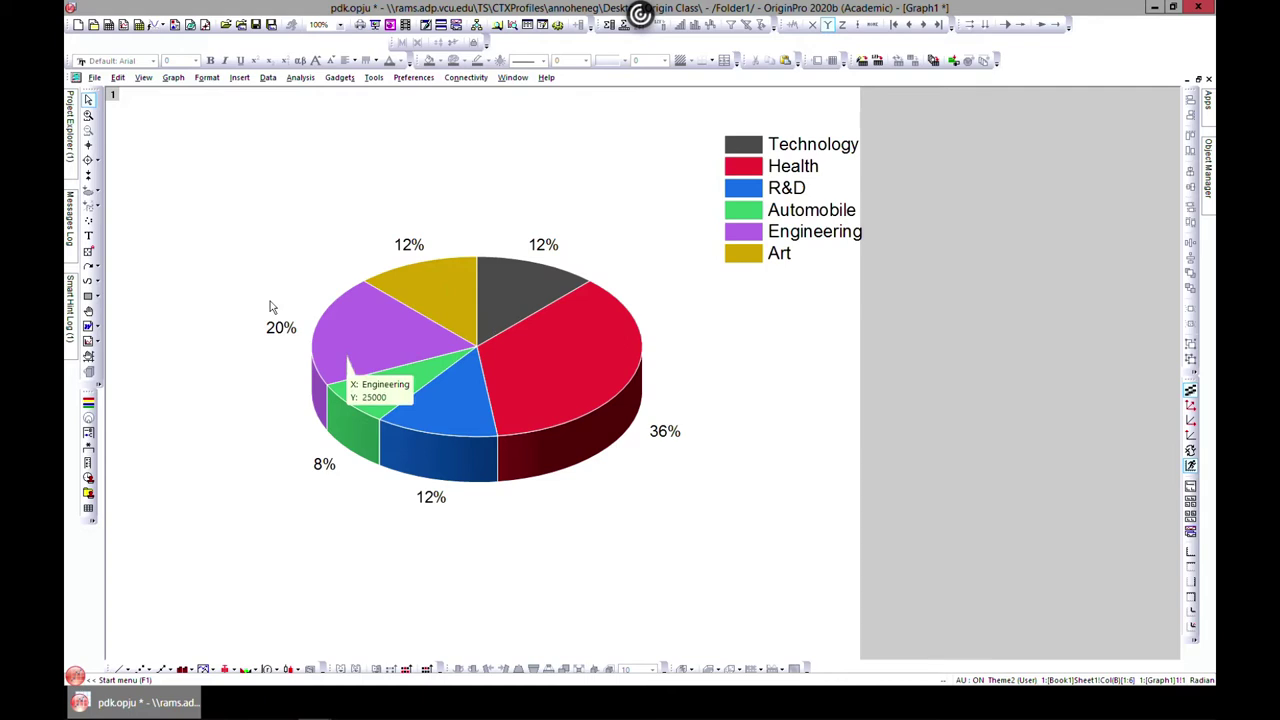
Select the pie plot and view which commands its mini toolbar offers in the Customize Mini Toolbar dialog, closing it without changes.
click(499, 368)
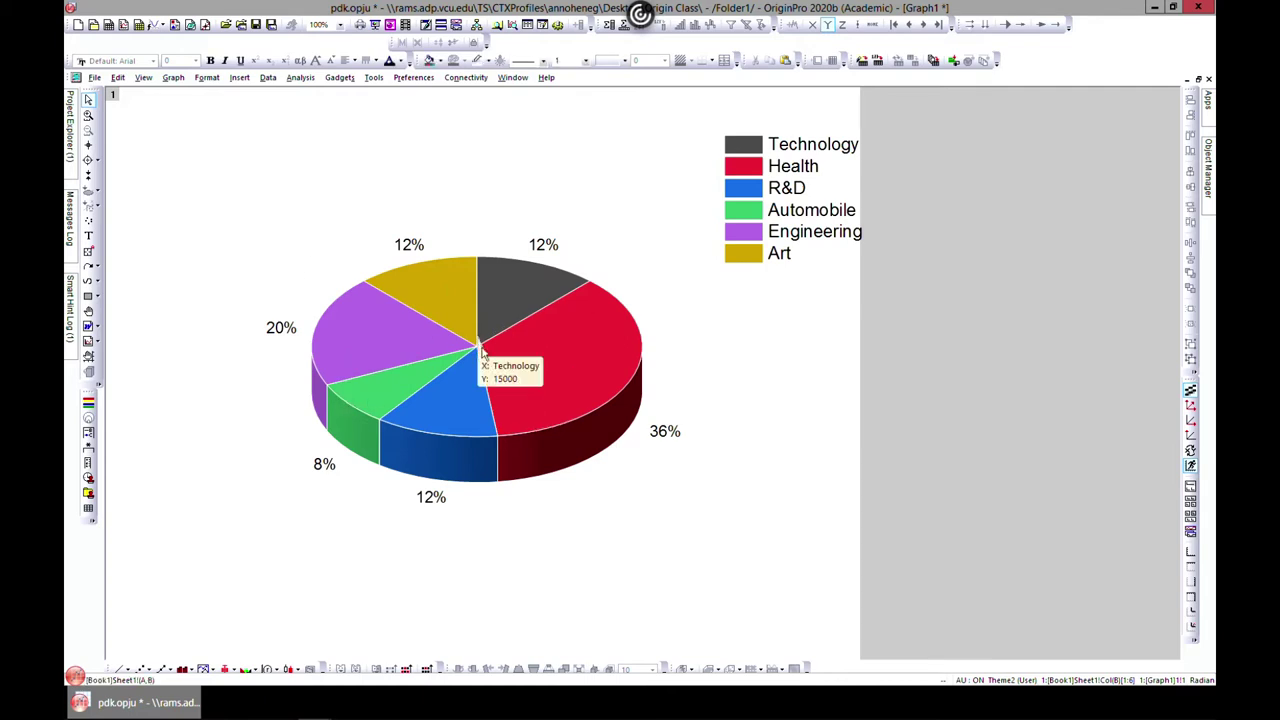
click(489, 355)
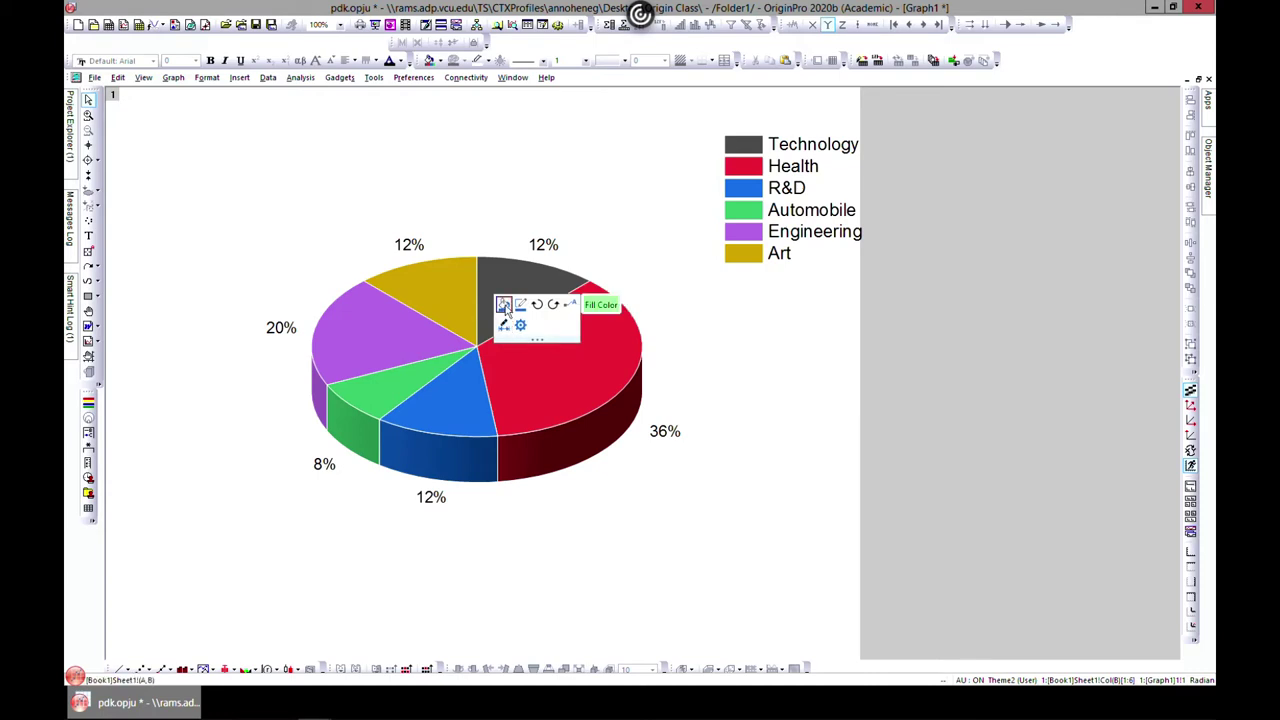
click(570, 305)
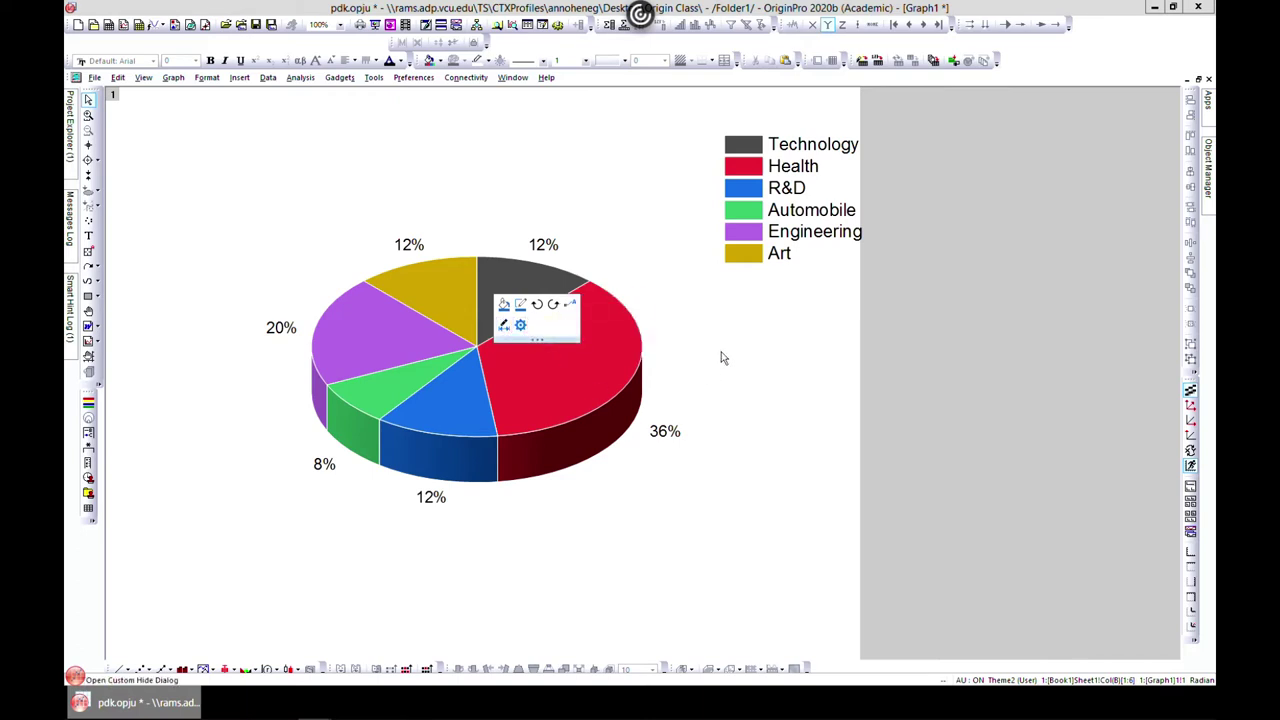
click(541, 340)
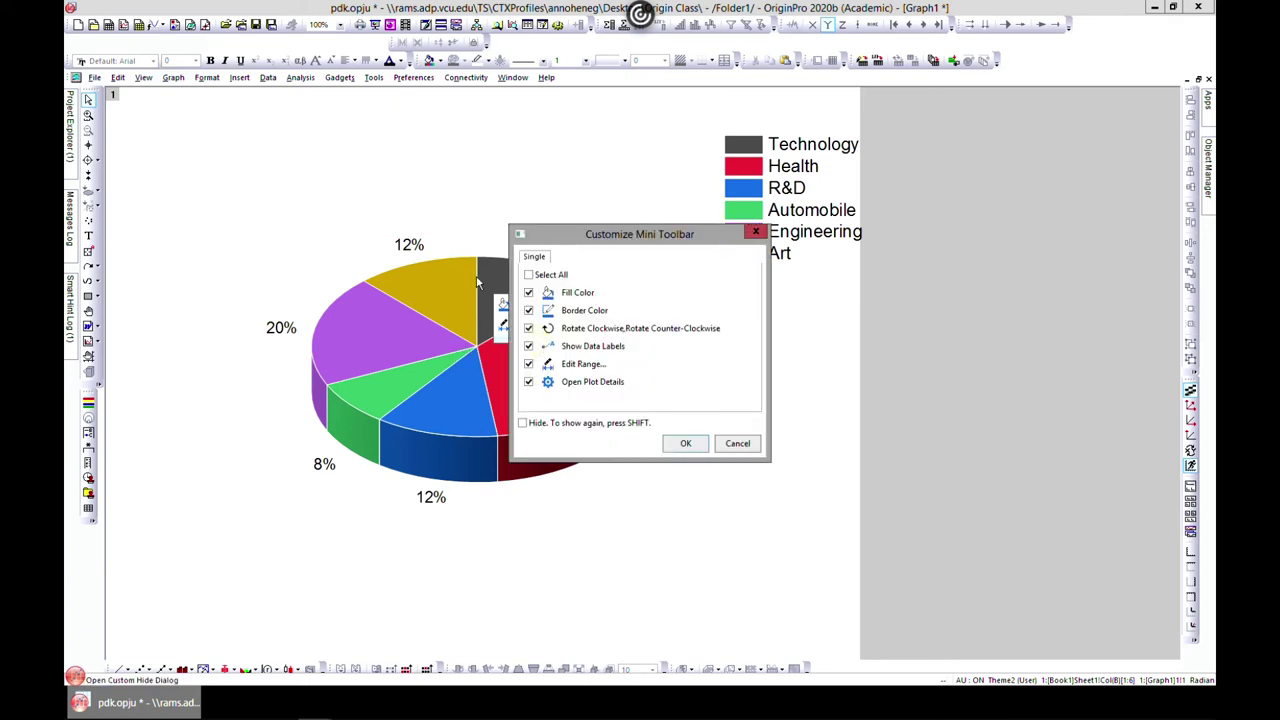
click(755, 232)
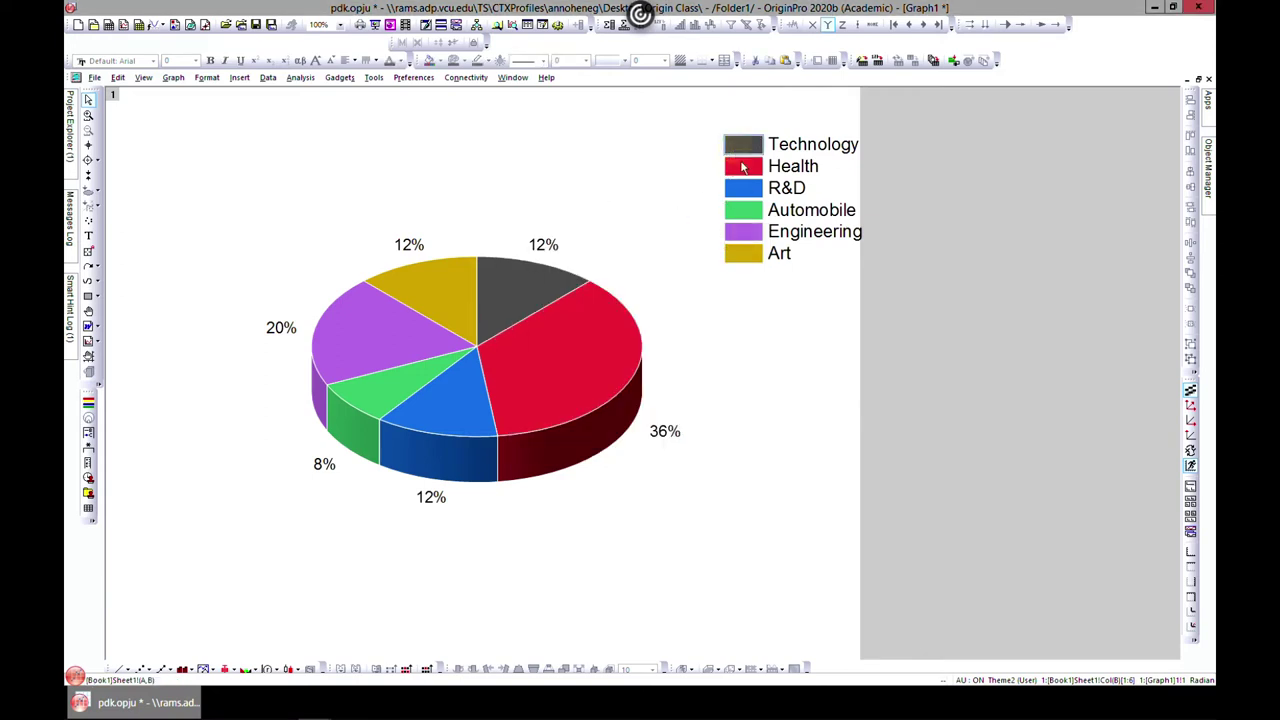
Open the Plot Details dialog for the pie plot and place it clear of the chart with the layer tree collapsed.
click(820, 146)
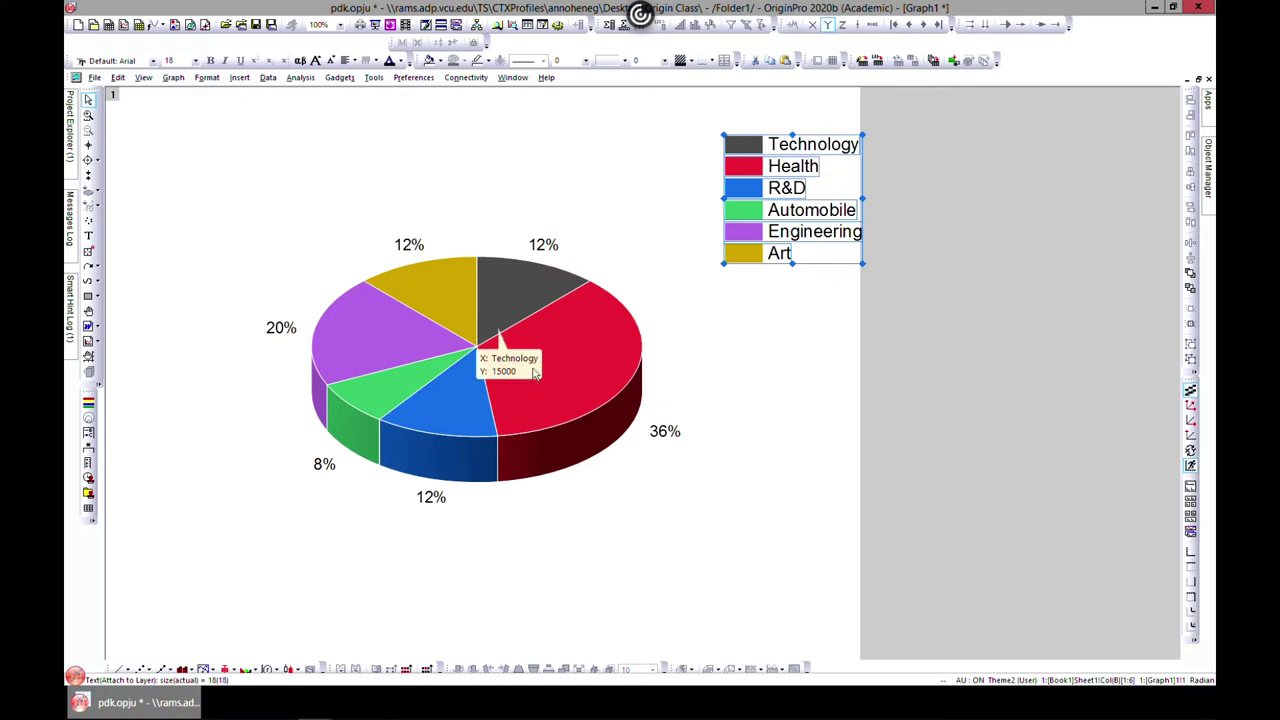
mouse_move(476, 348)
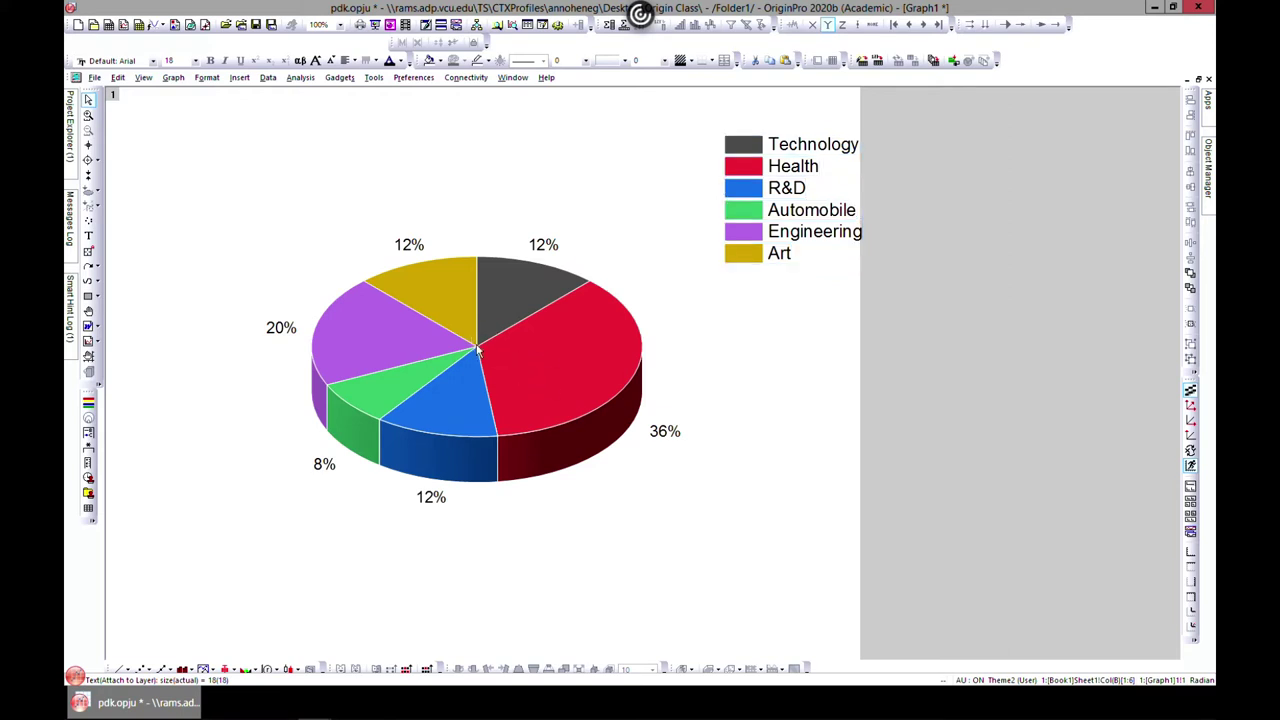
double_click(476, 348)
drag(406, 114, 922, 220)
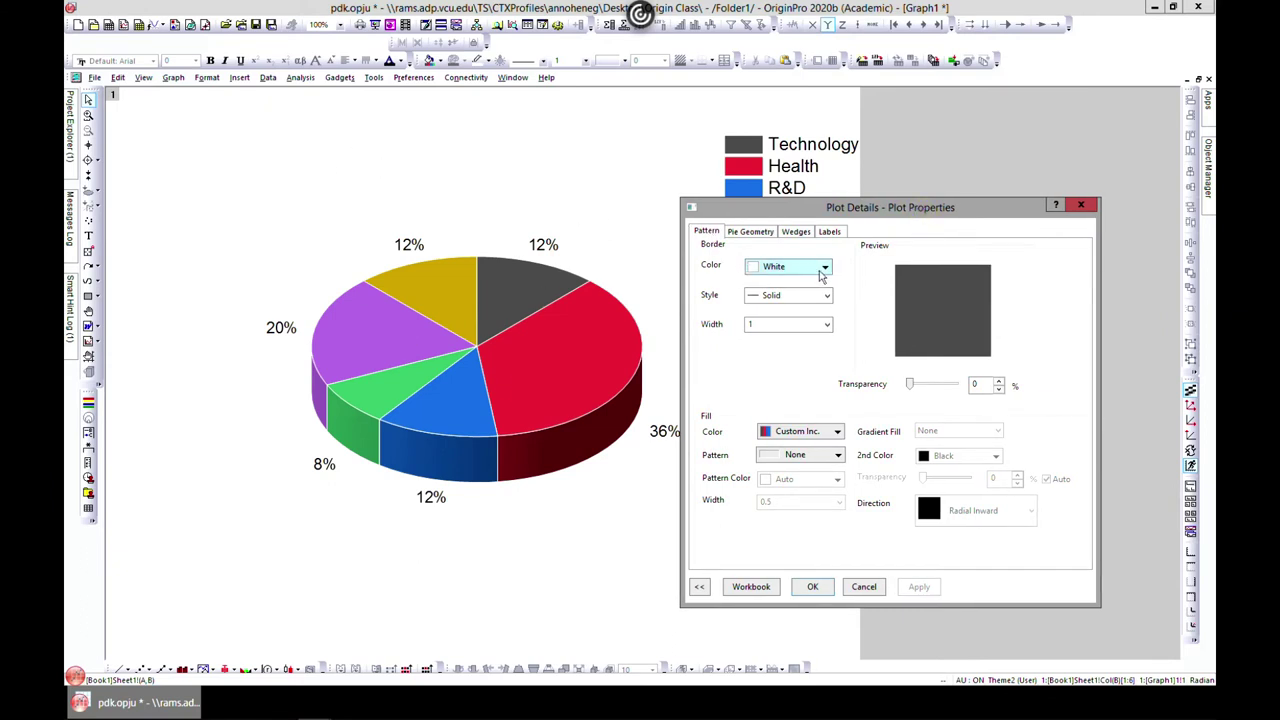
click(699, 587)
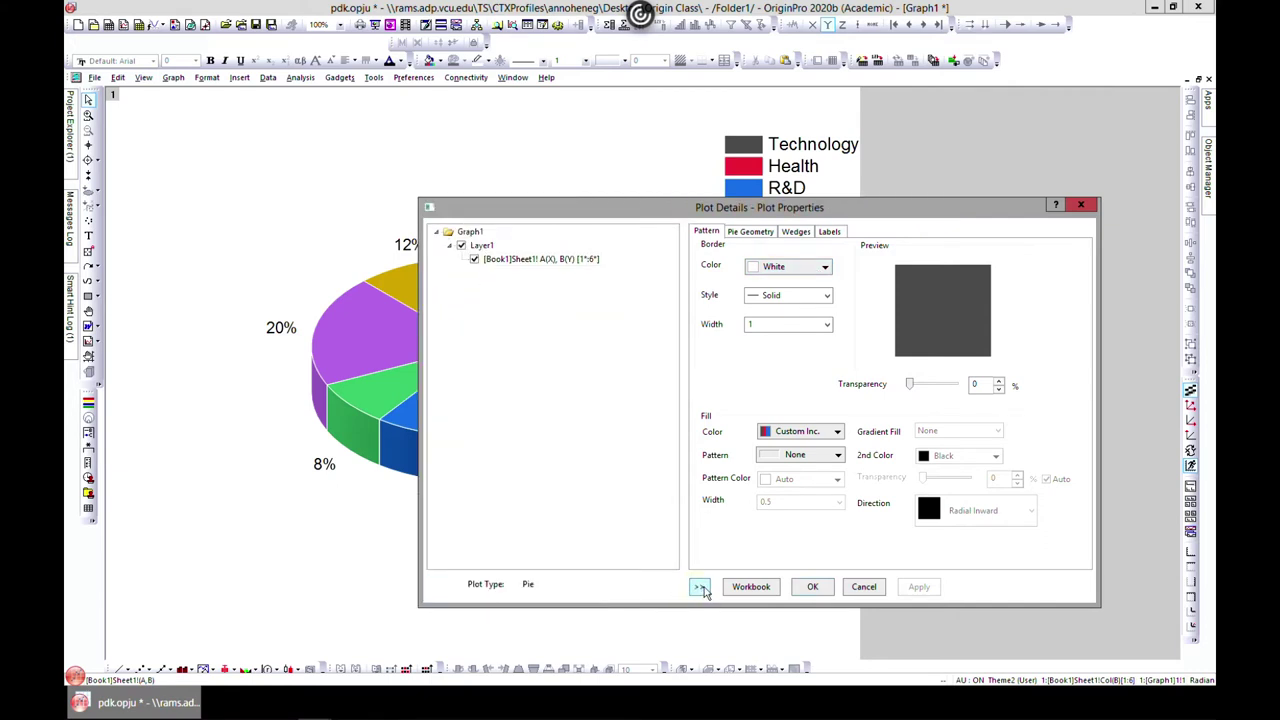
click(699, 587)
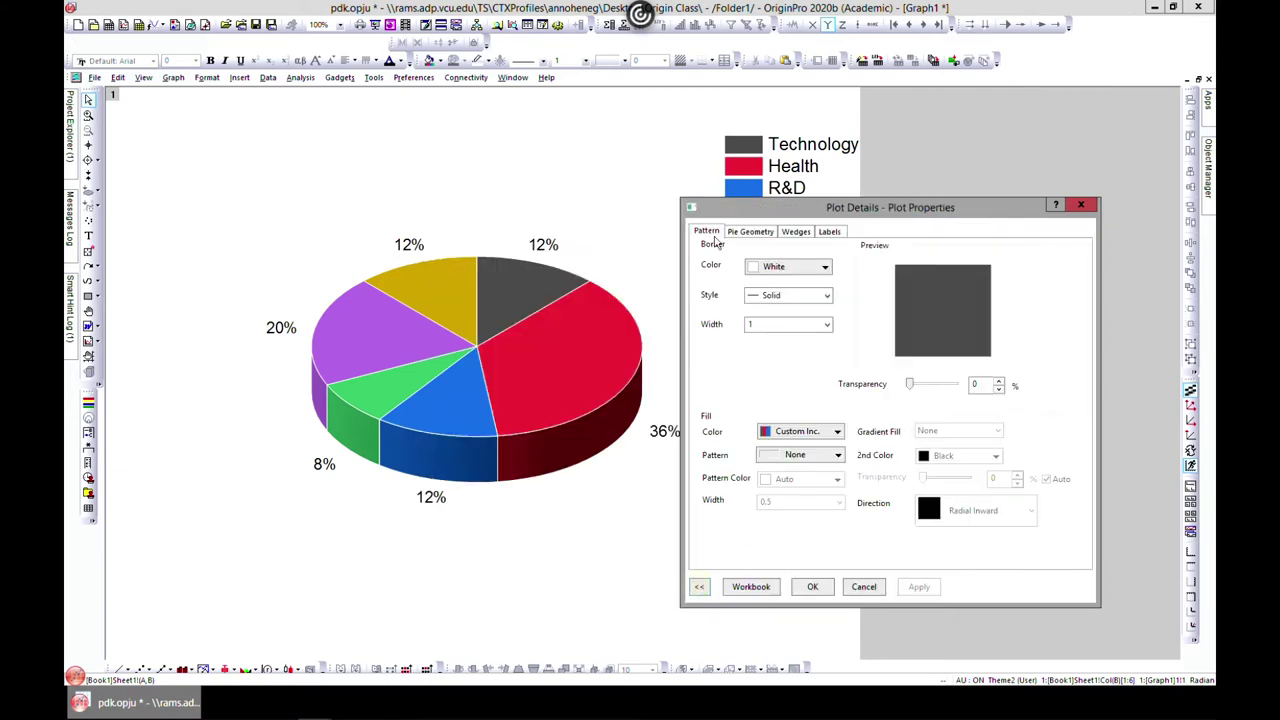
Set the pie wedges' border color to black and the border width to 3, and apply both changes.
click(825, 267)
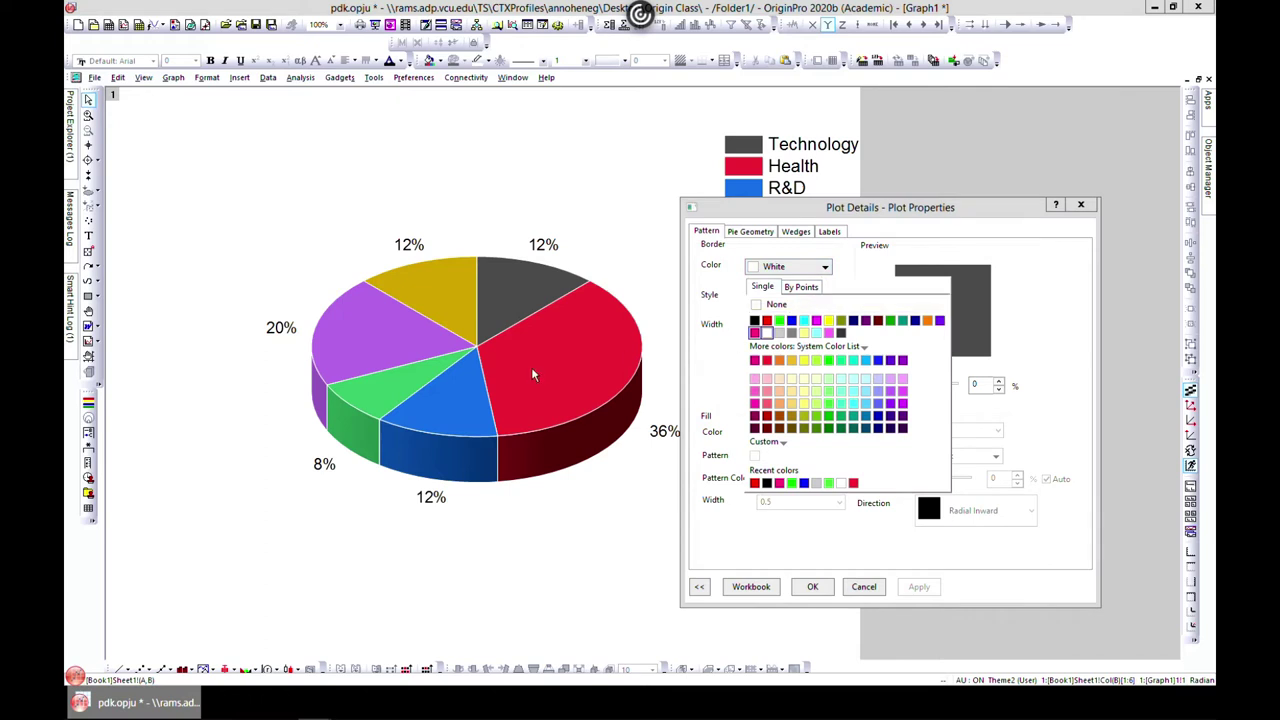
click(754, 320)
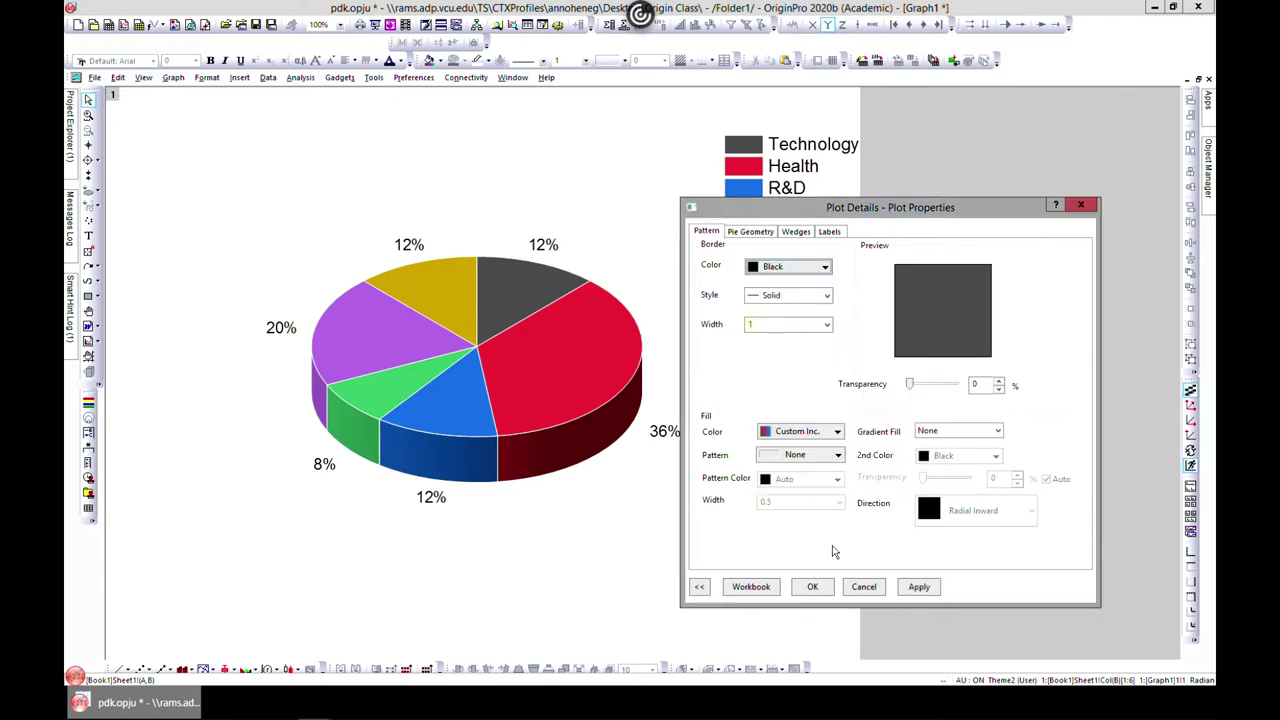
click(920, 588)
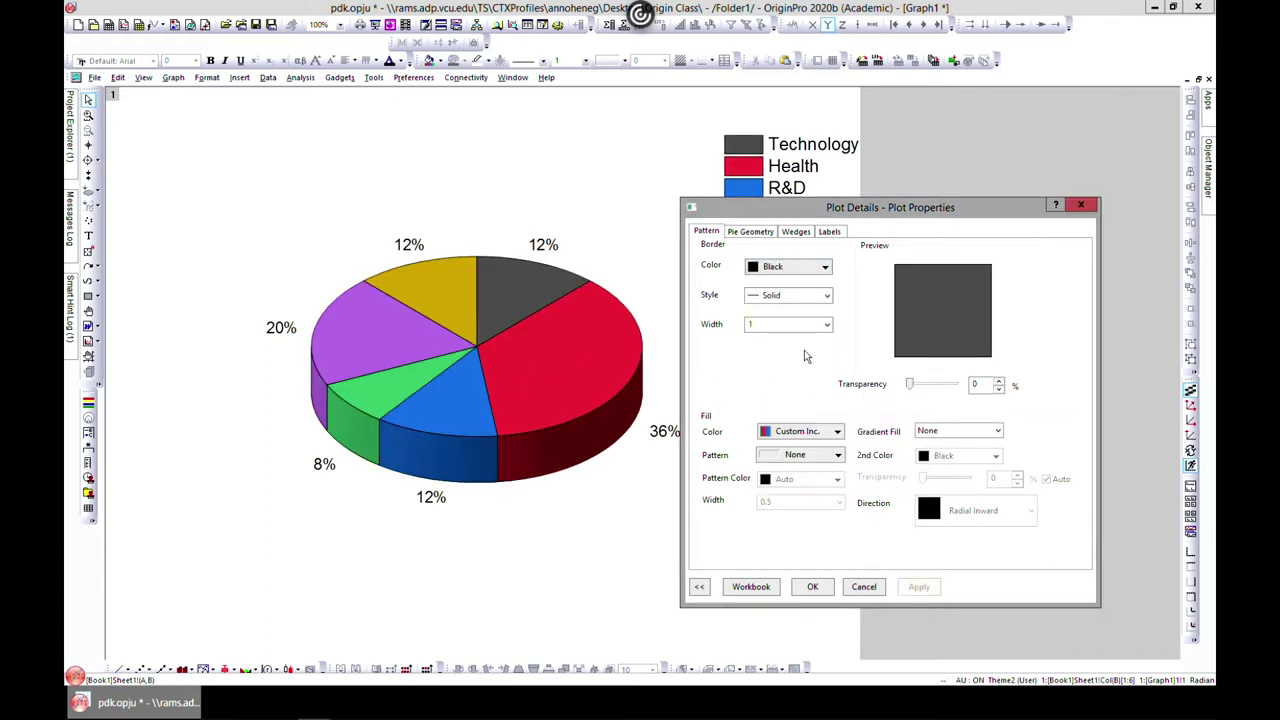
click(828, 296)
click(828, 296)
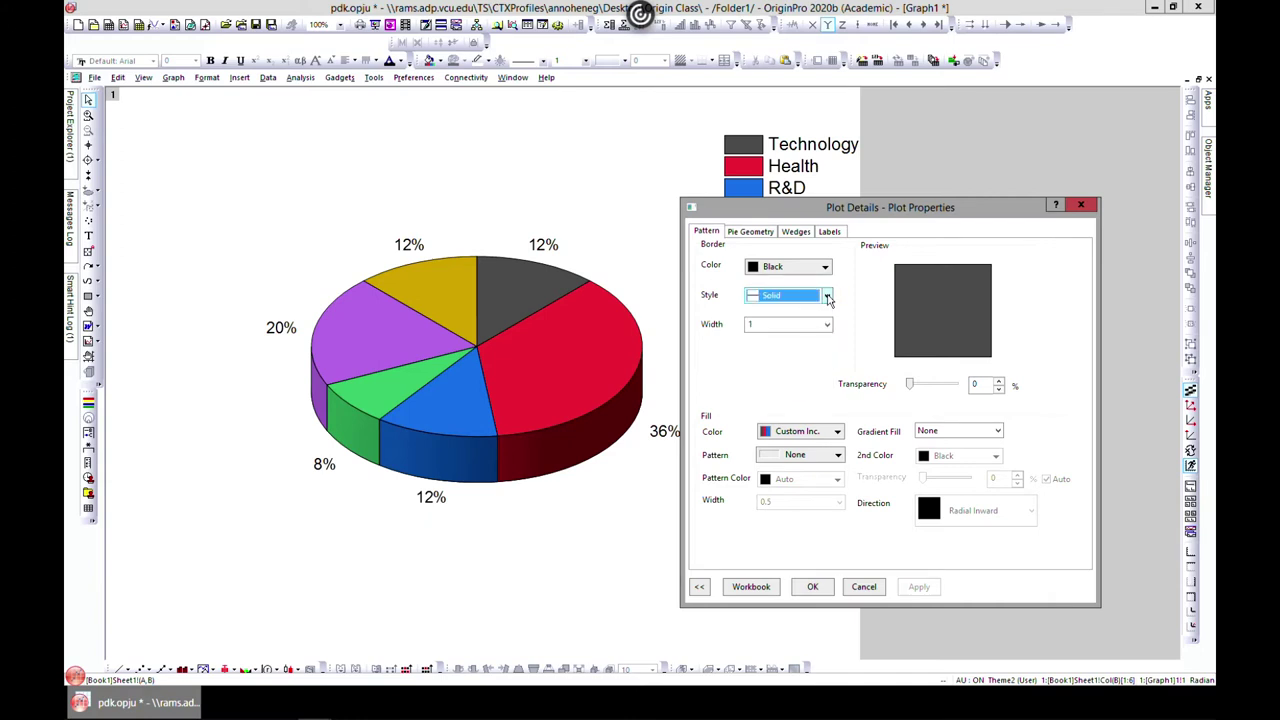
click(827, 325)
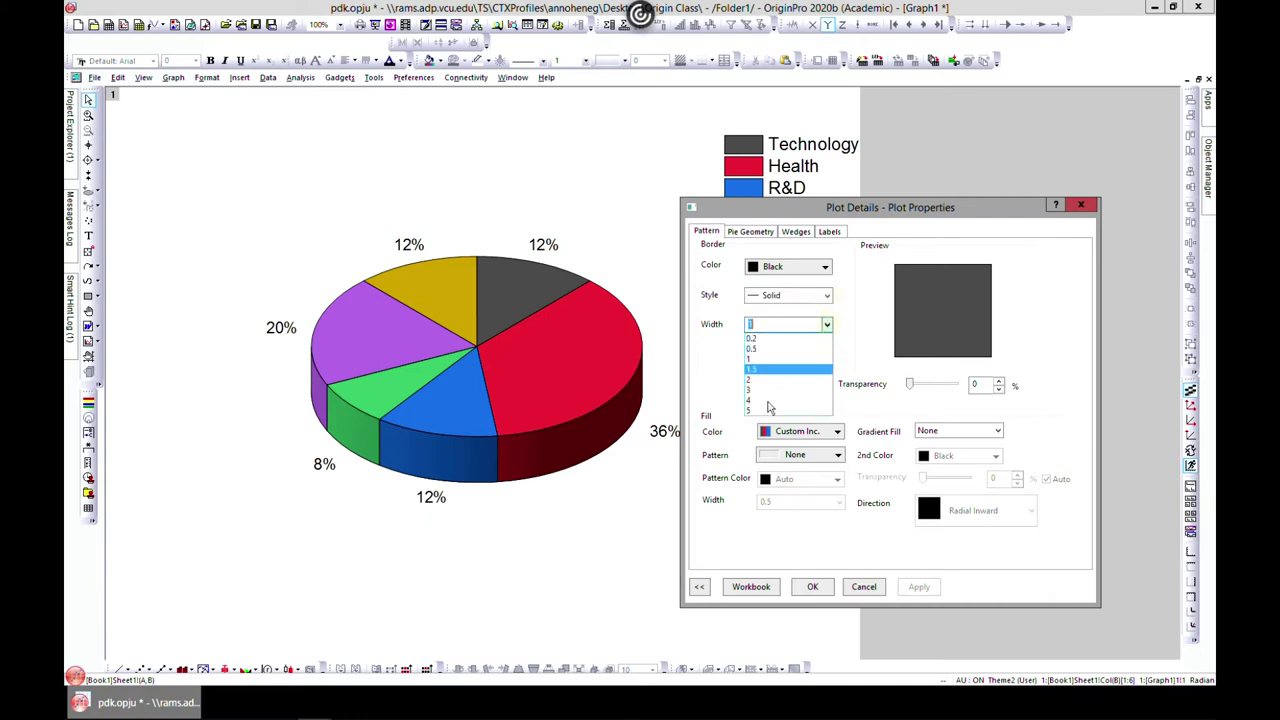
click(790, 395)
click(918, 587)
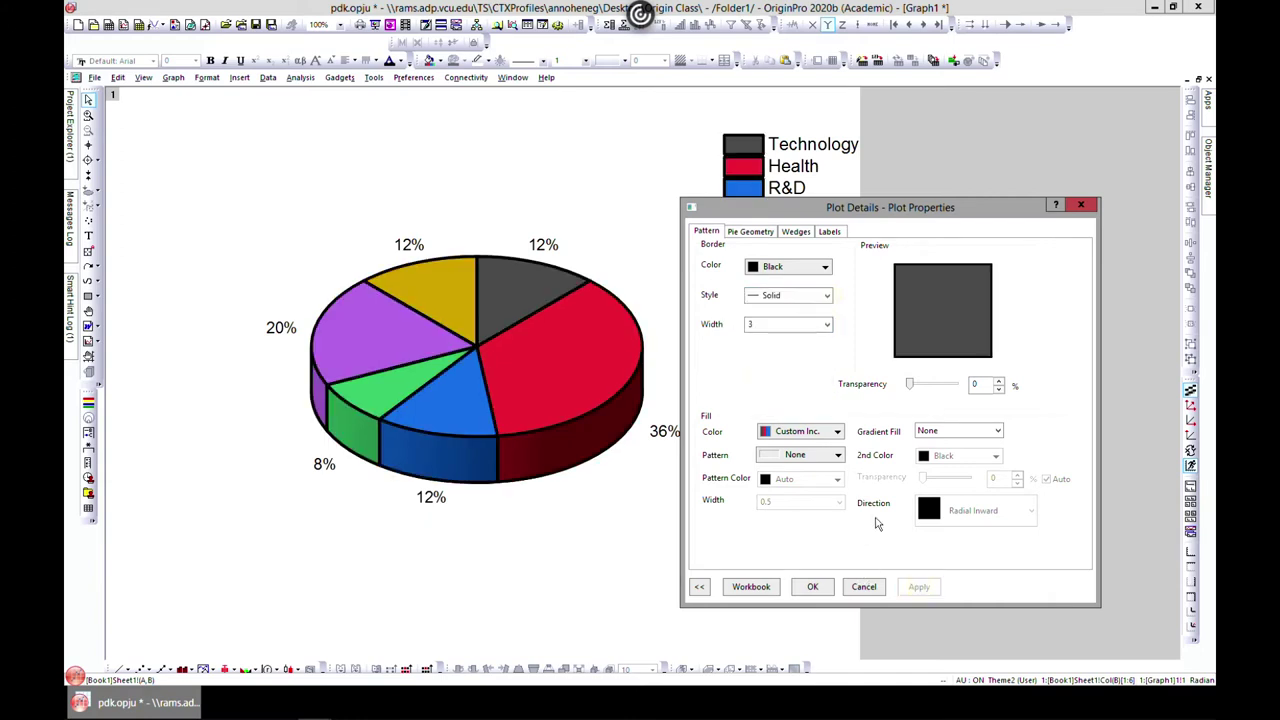
Try the System Color List for the pie's fill, look at the single colors, and close Plot Details without applying.
click(837, 432)
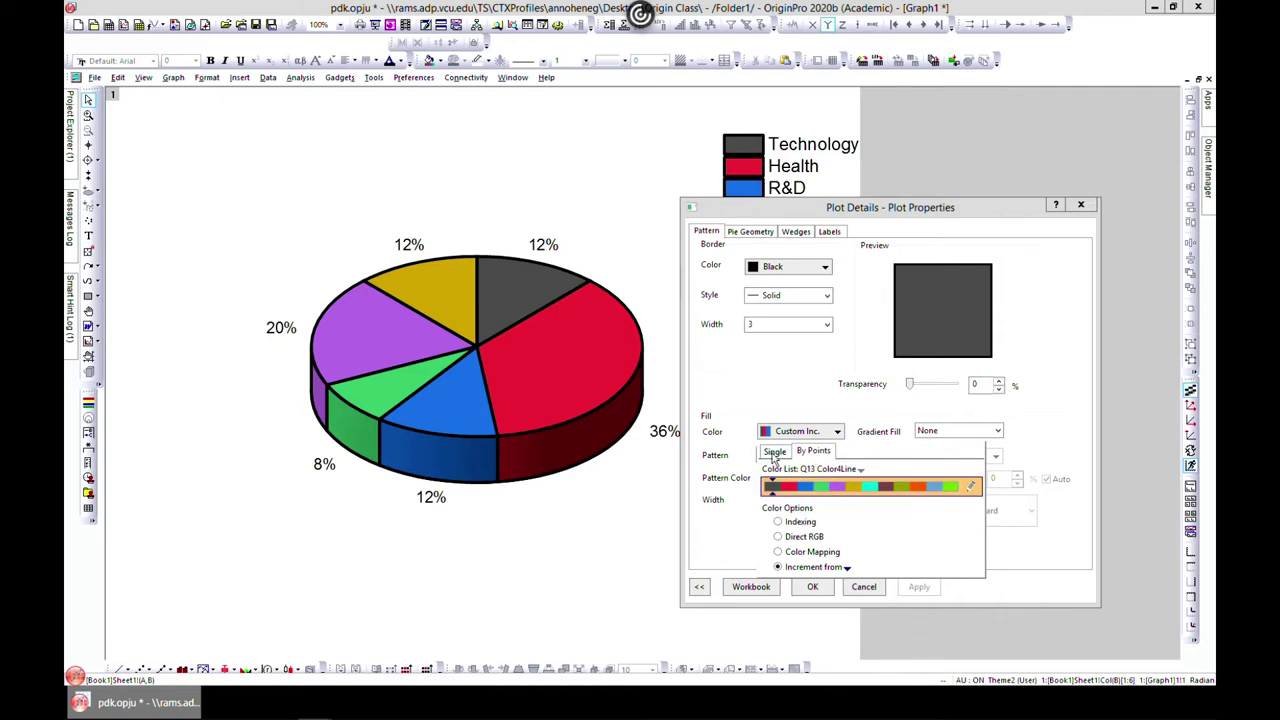
click(866, 484)
click(836, 431)
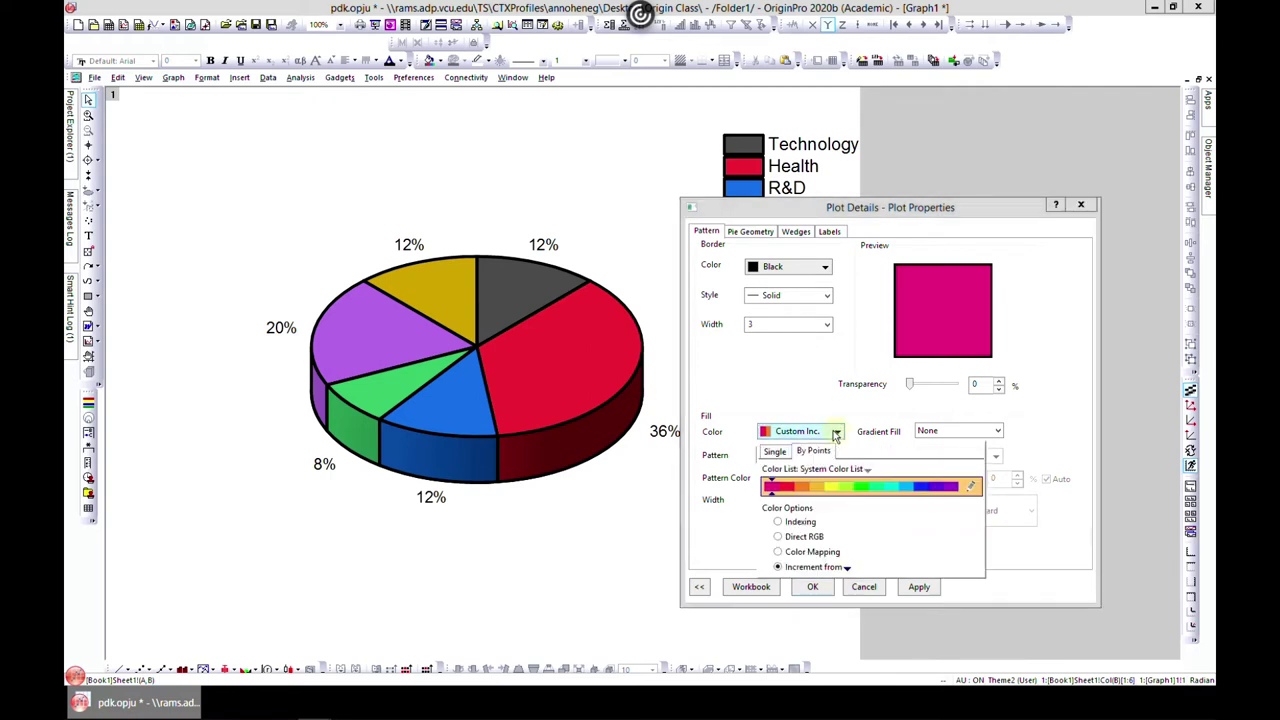
click(783, 452)
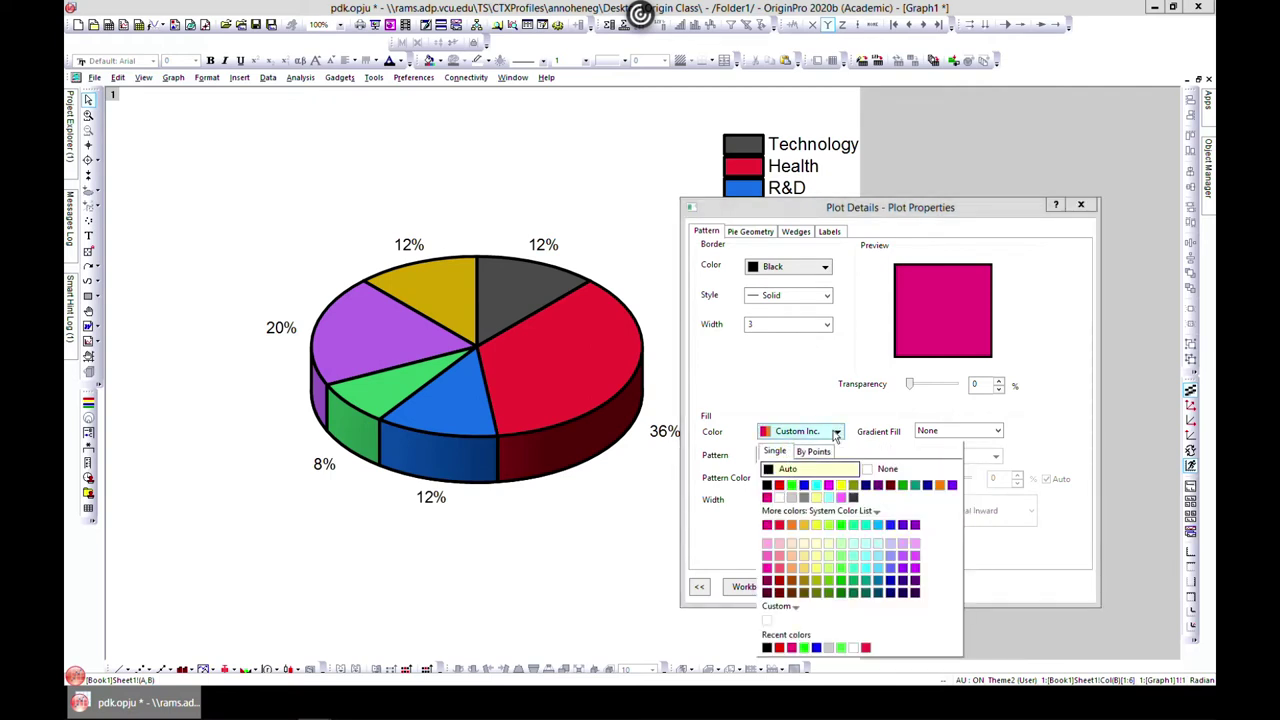
click(773, 380)
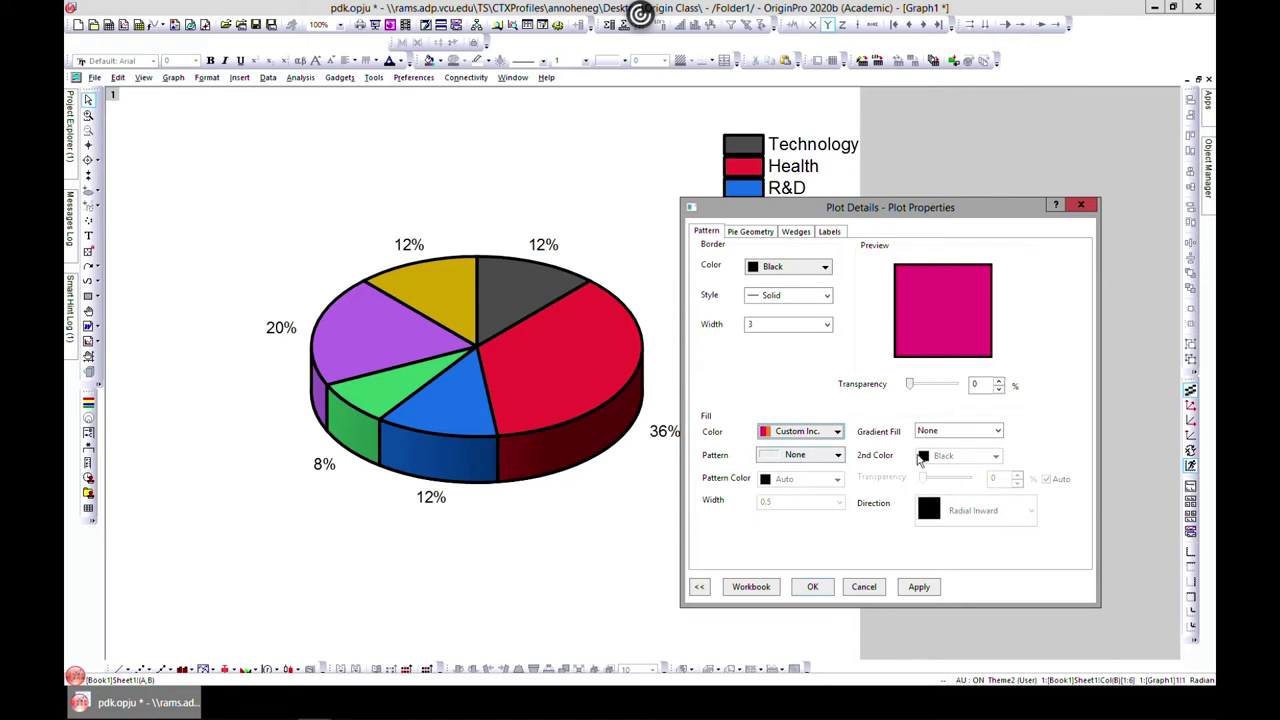
click(1081, 205)
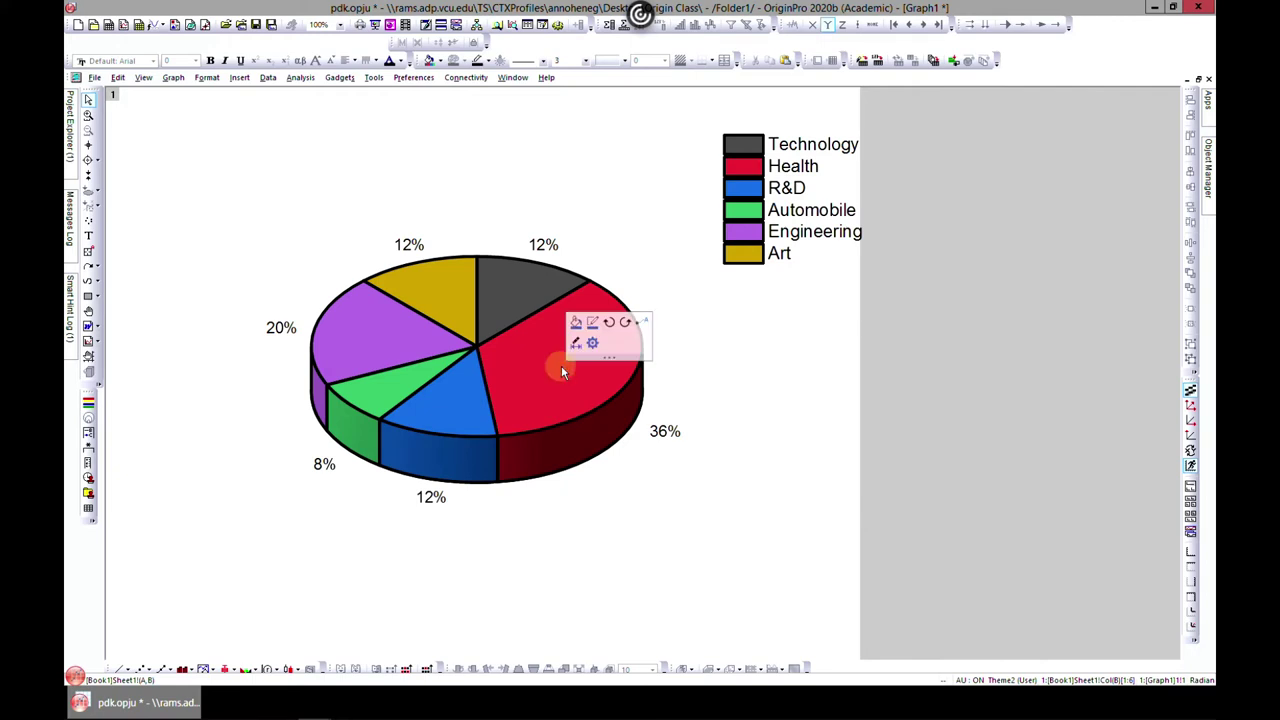
View the individual pattern properties of the R&D and Health wedges, closing each dialog without changes.
double_click(561, 365)
click(1090, 203)
click(614, 389)
click(457, 381)
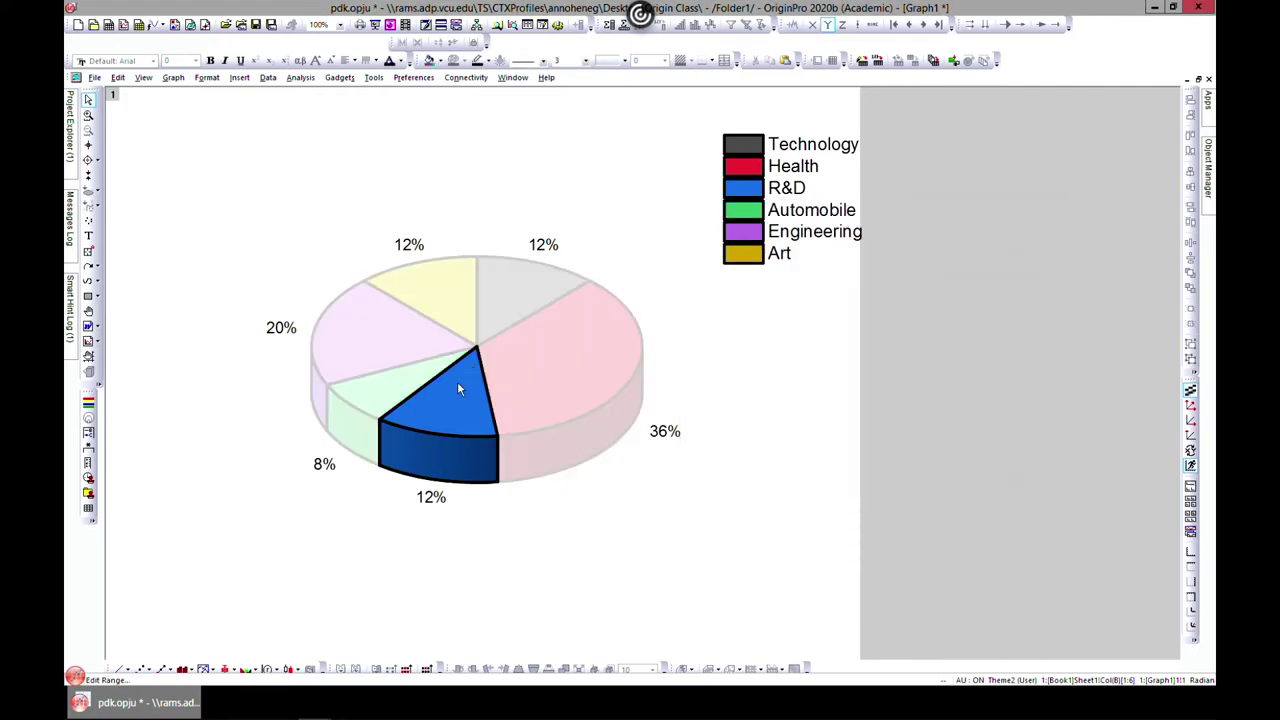
double_click(441, 412)
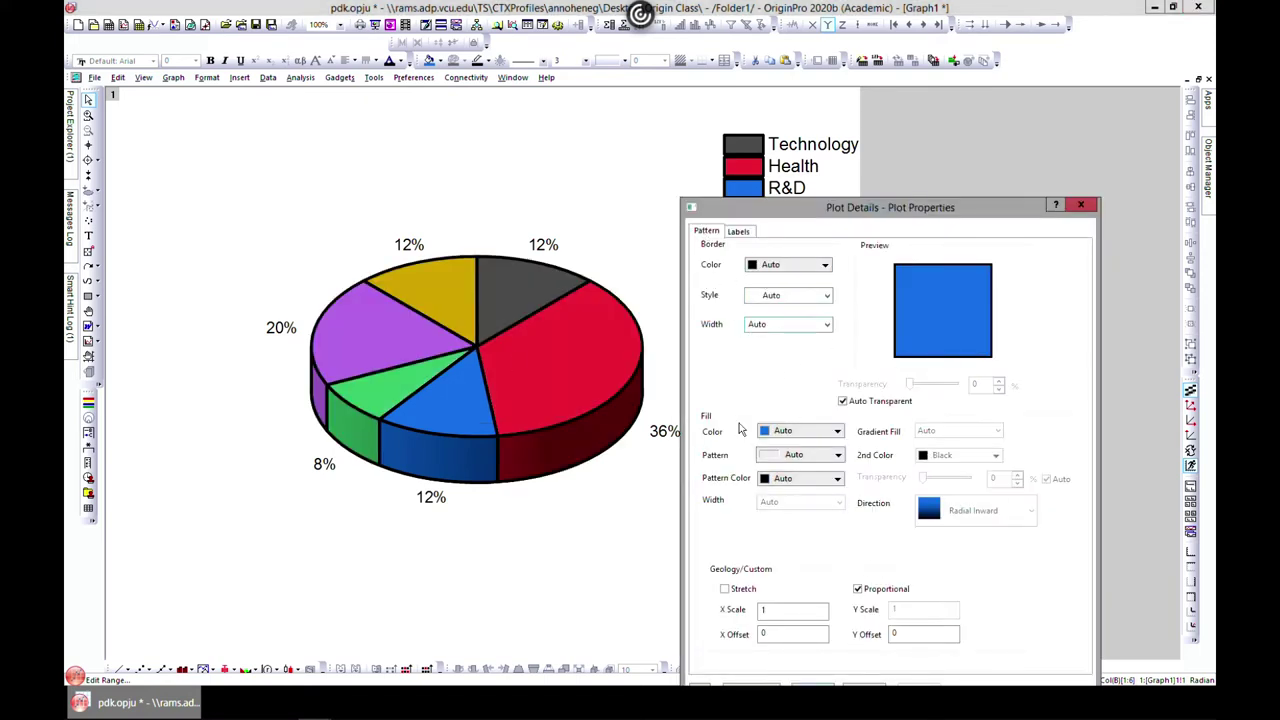
click(1080, 205)
double_click(529, 362)
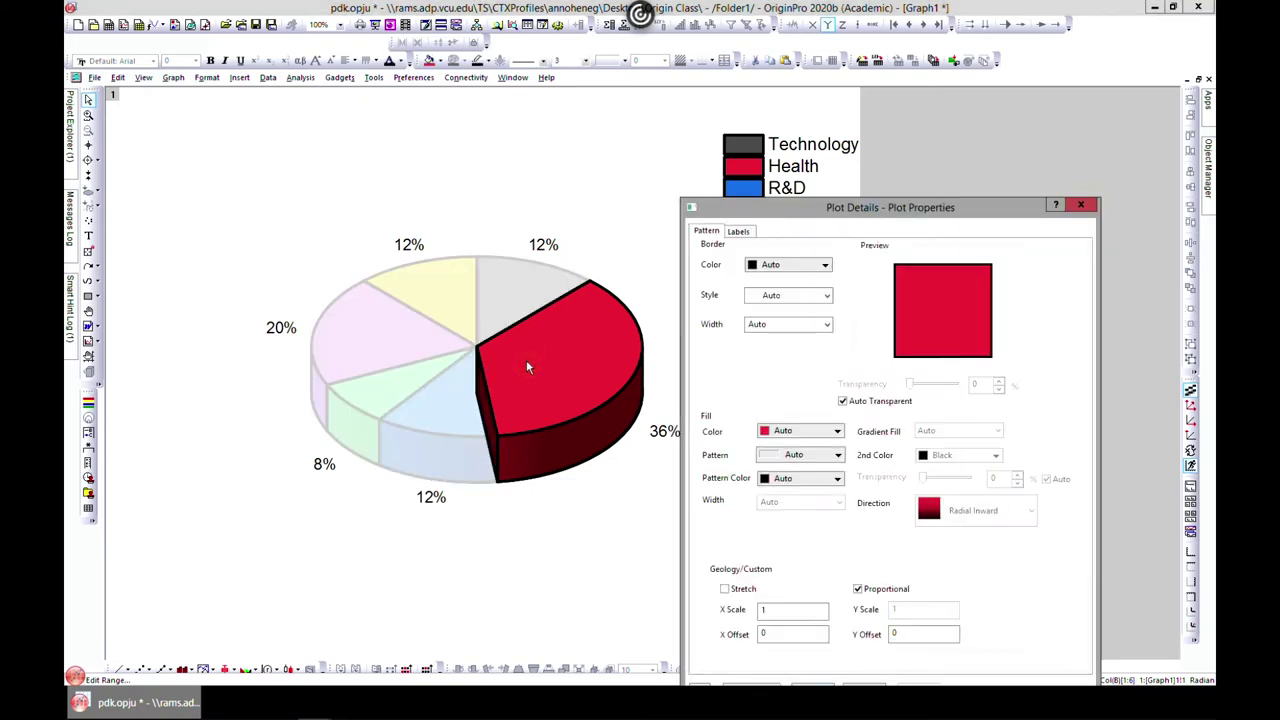
click(1080, 205)
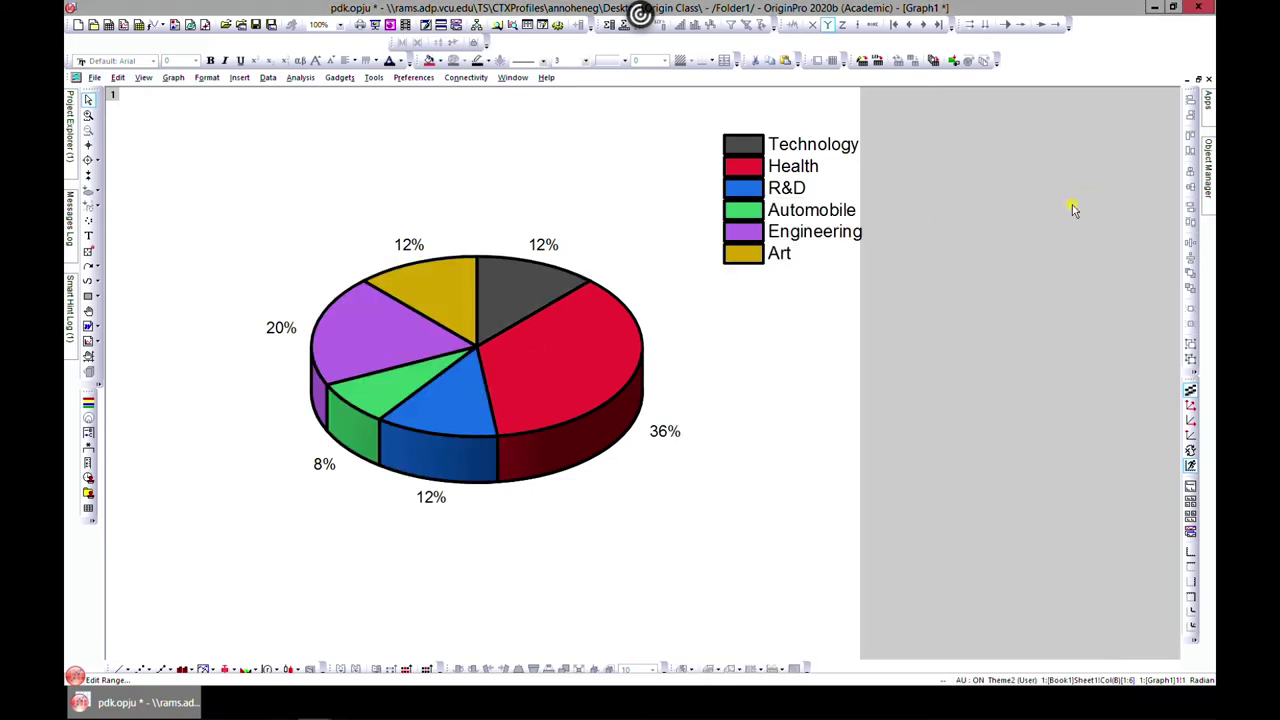
In the whole pie's geometry settings, apply a view angle of 90 degrees, replace it with 45 degrees, and close the dialog.
double_click(470, 352)
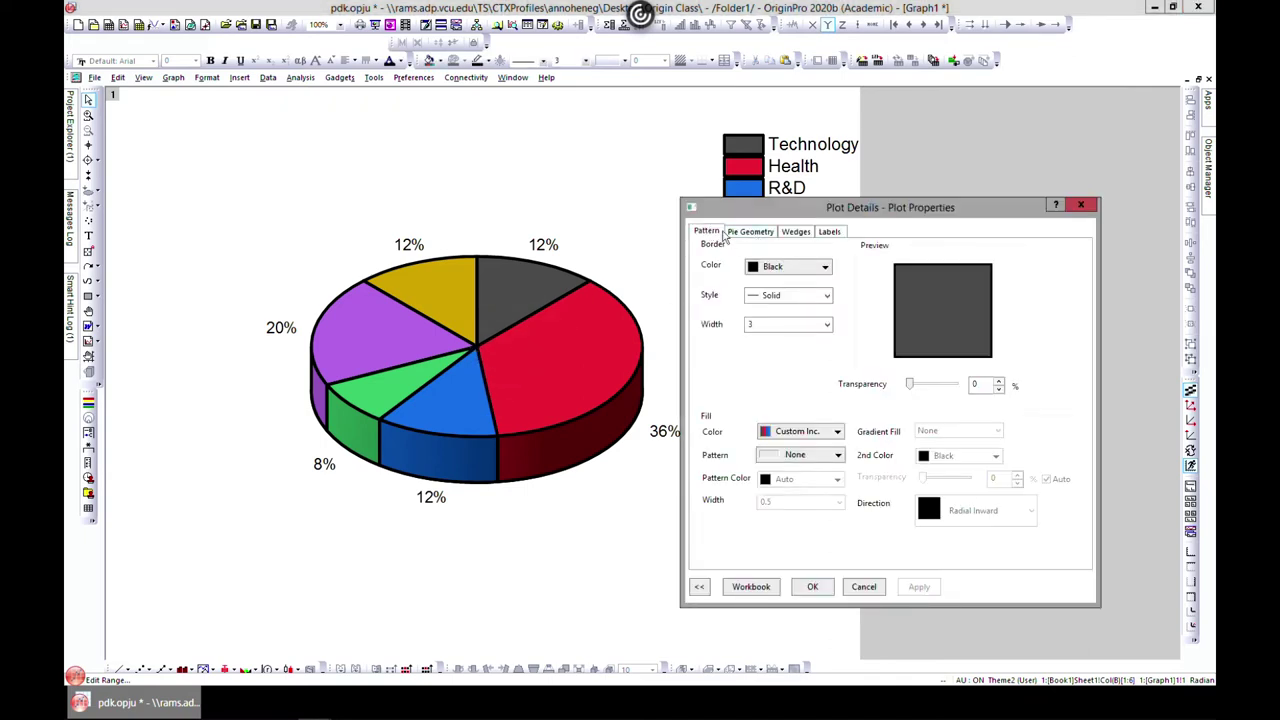
click(748, 232)
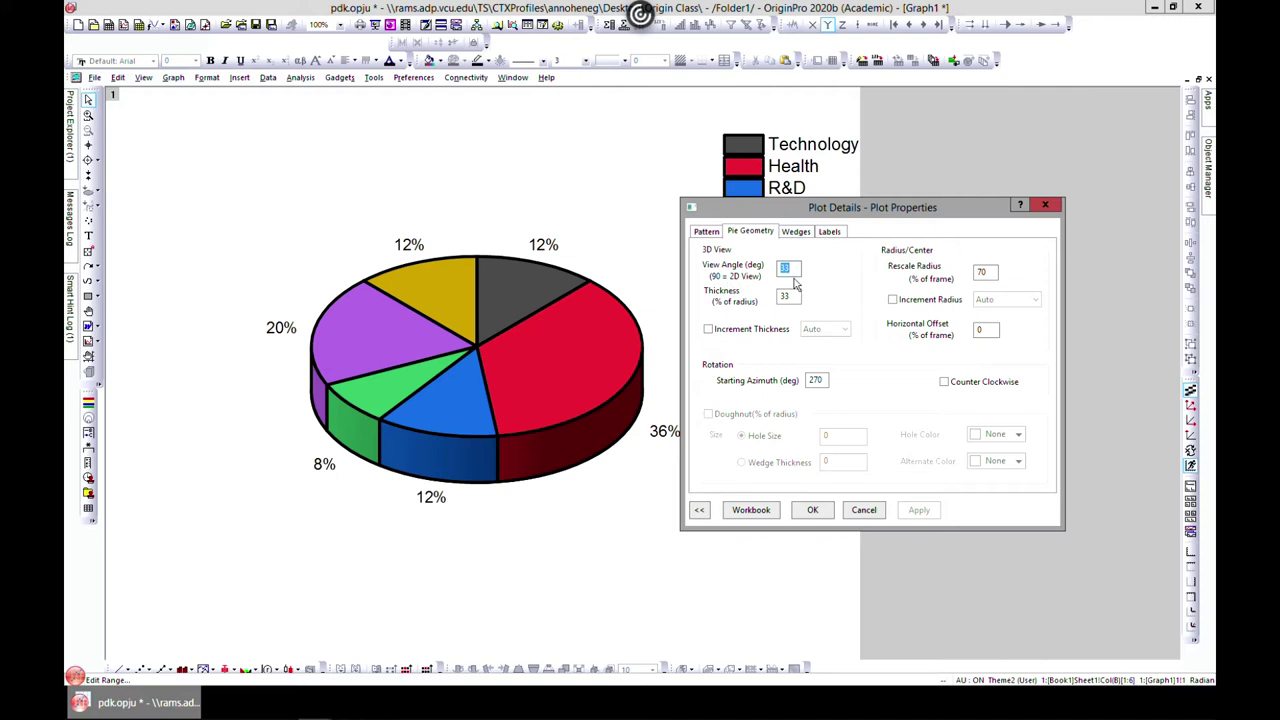
text(90)
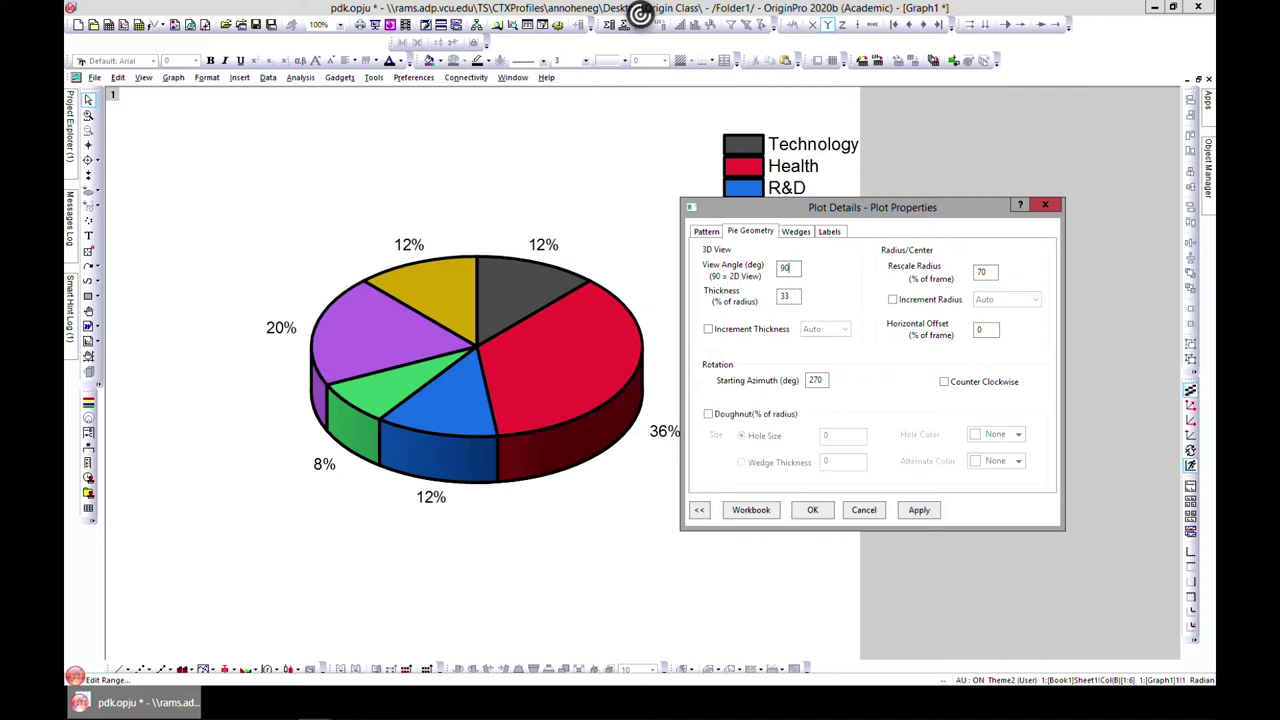
click(918, 510)
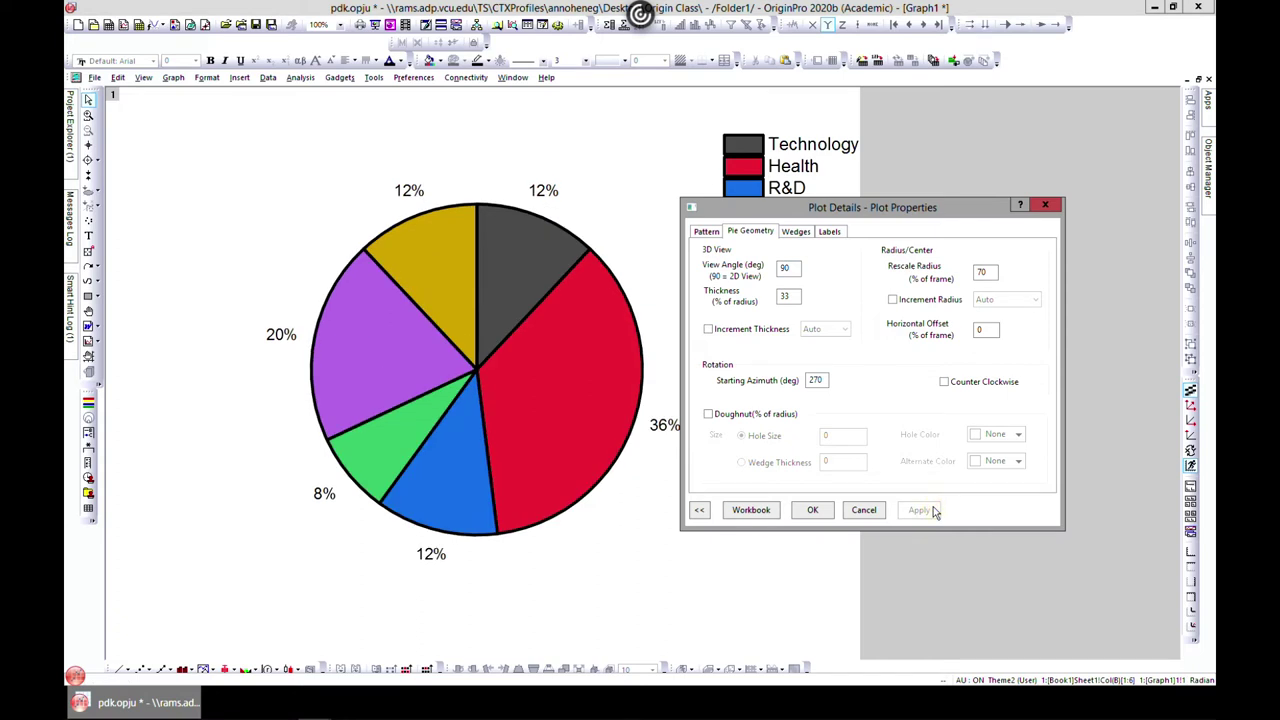
double_click(795, 269)
text(45)
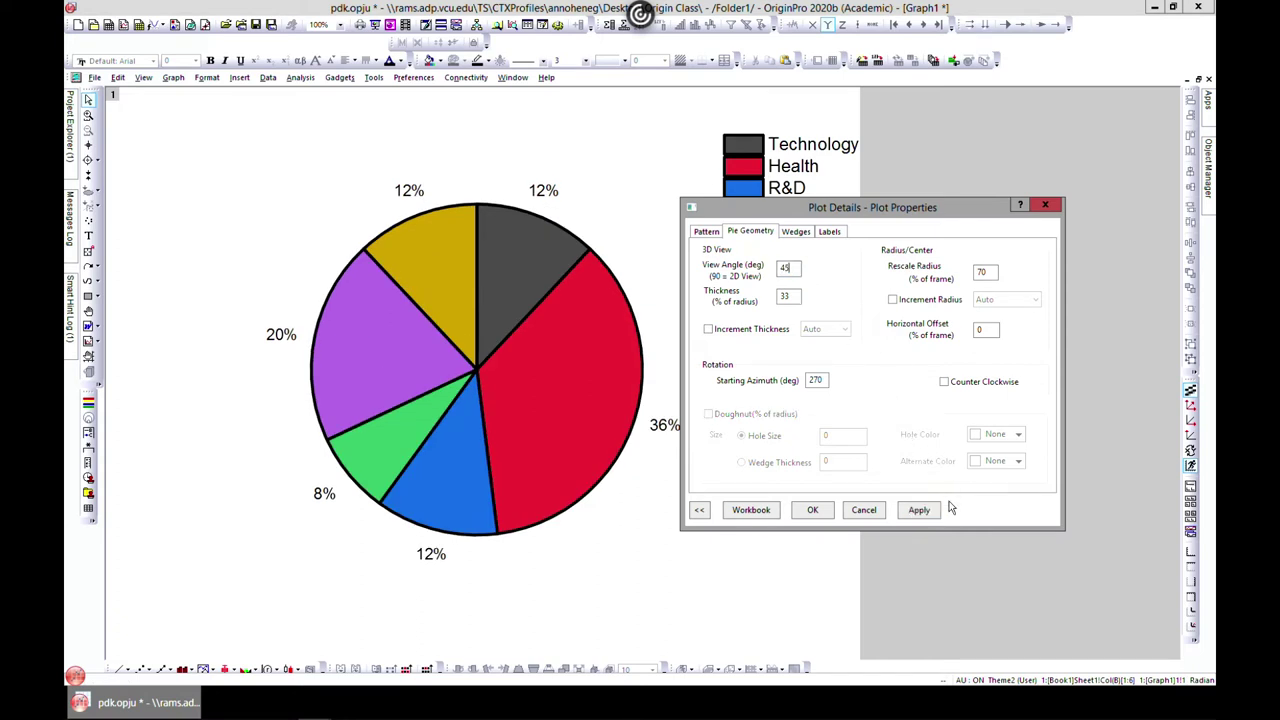
click(920, 510)
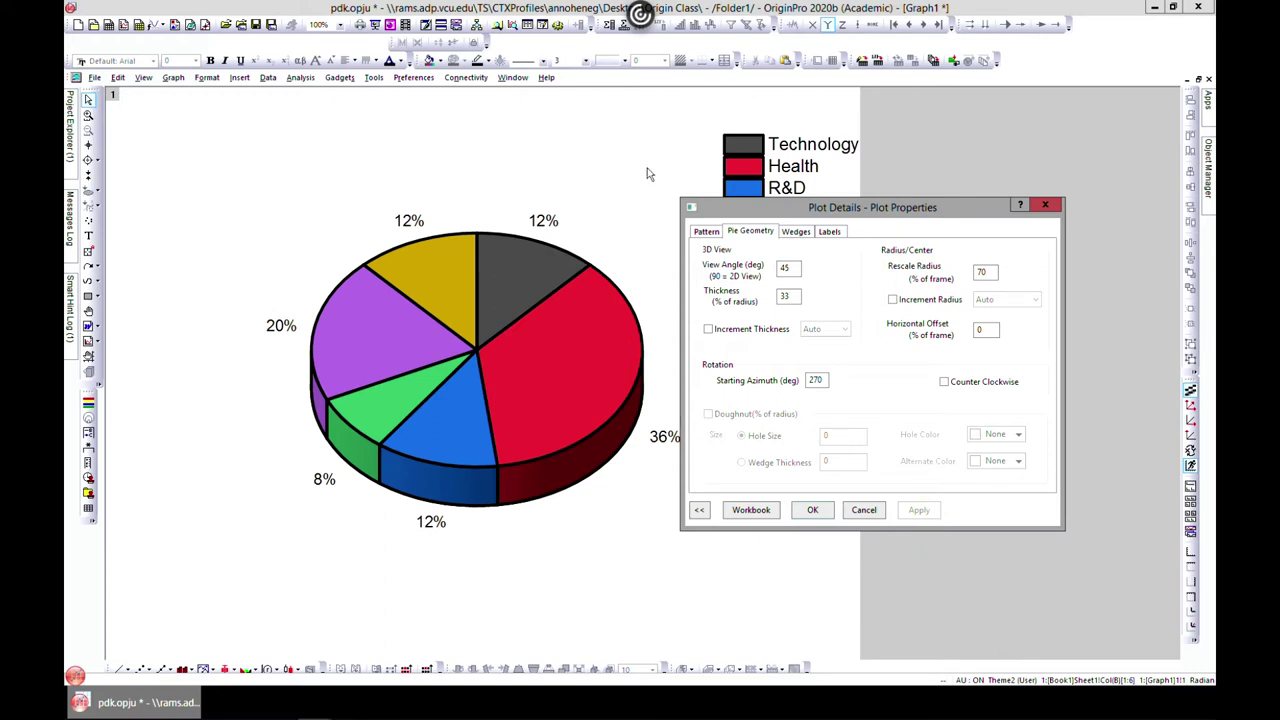
click(1045, 206)
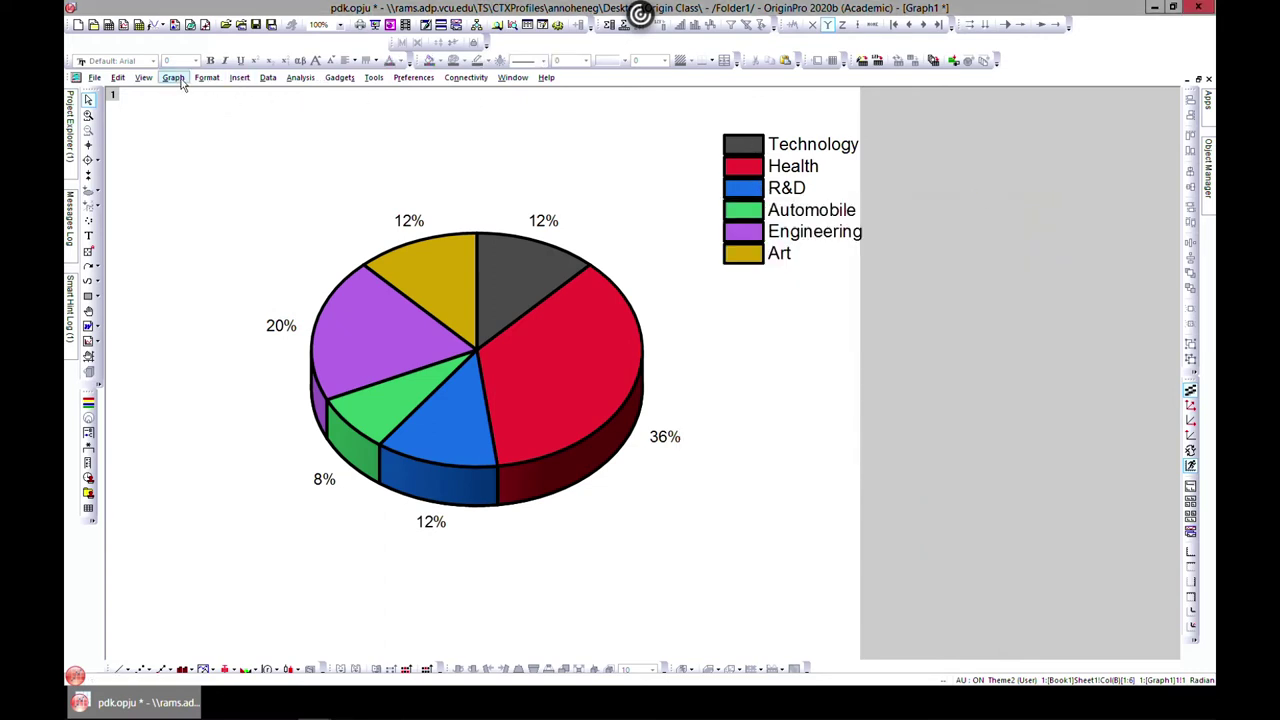
Leave the maximized graph to view the Basic 2D plot types offered for the worksheet, and maximize the graph again.
click(1199, 78)
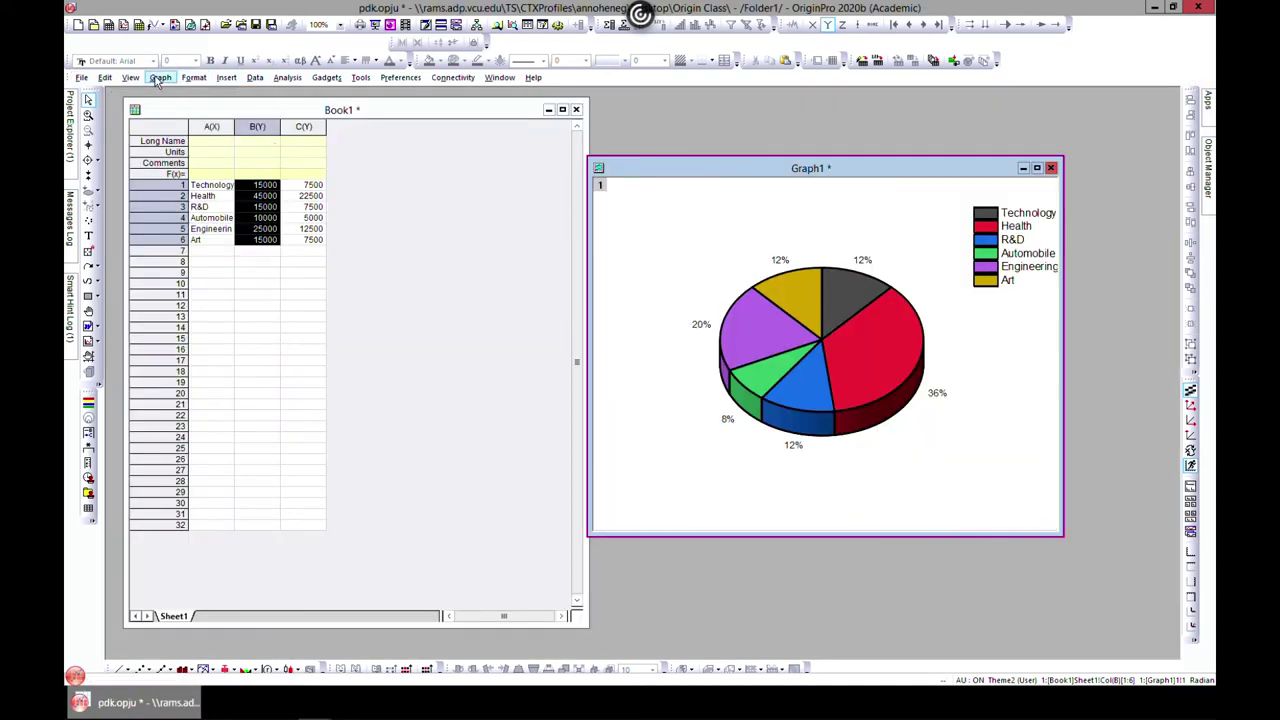
click(186, 112)
click(182, 78)
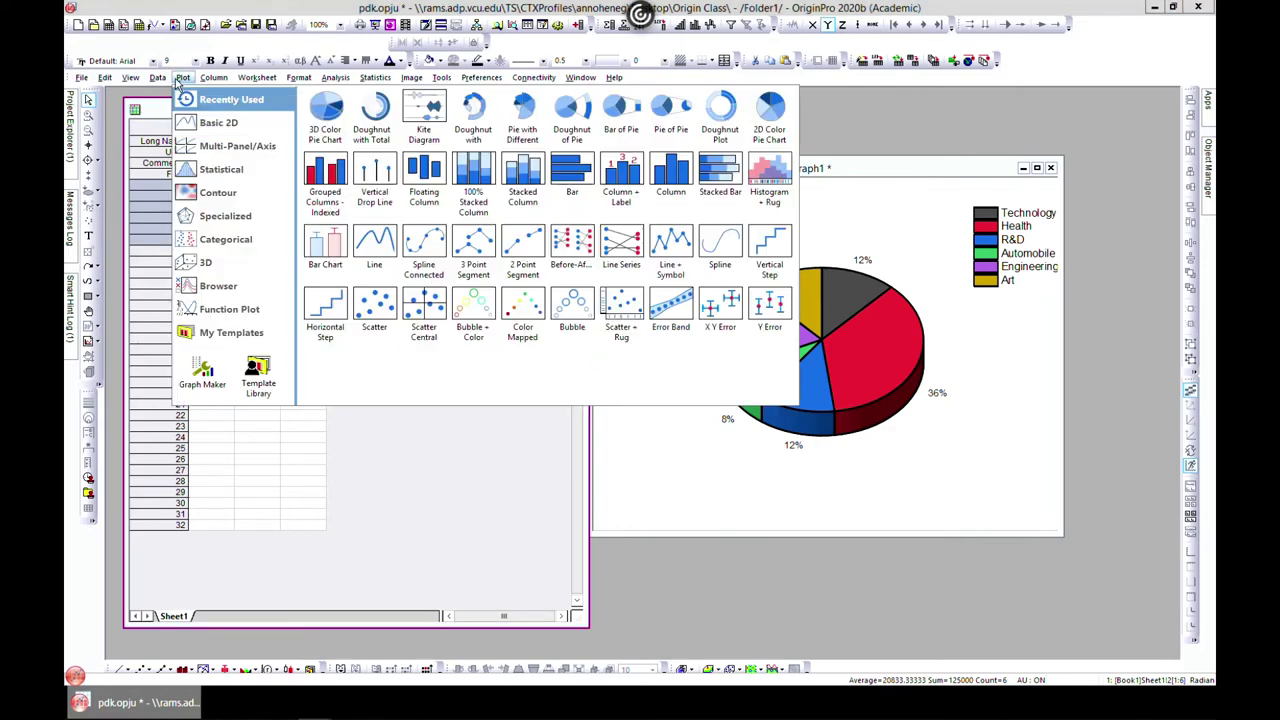
mouse_move(224, 124)
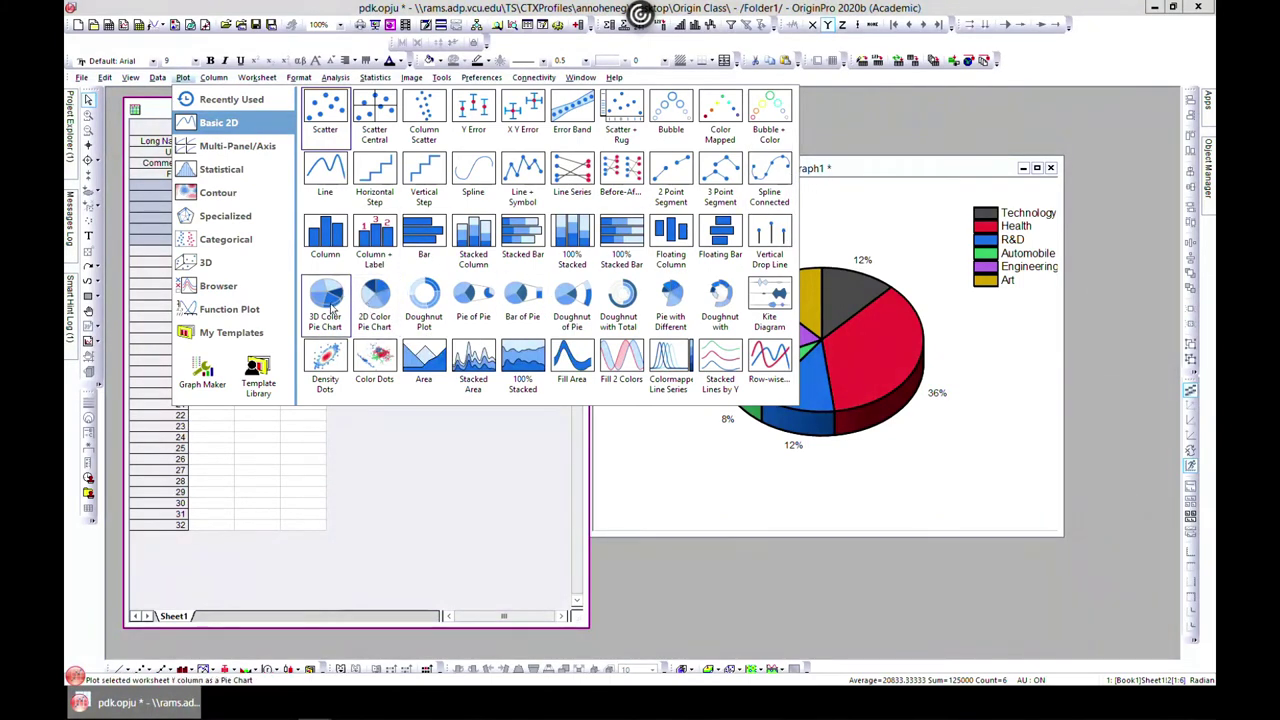
click(900, 184)
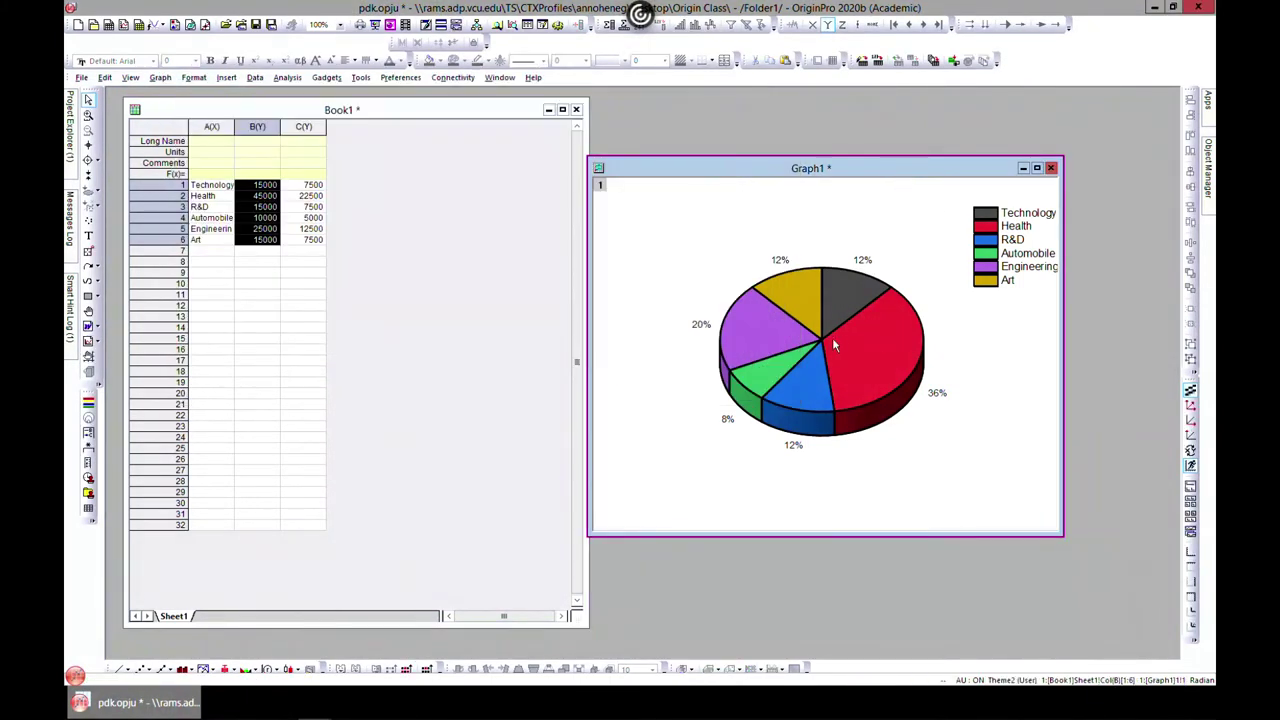
click(1037, 168)
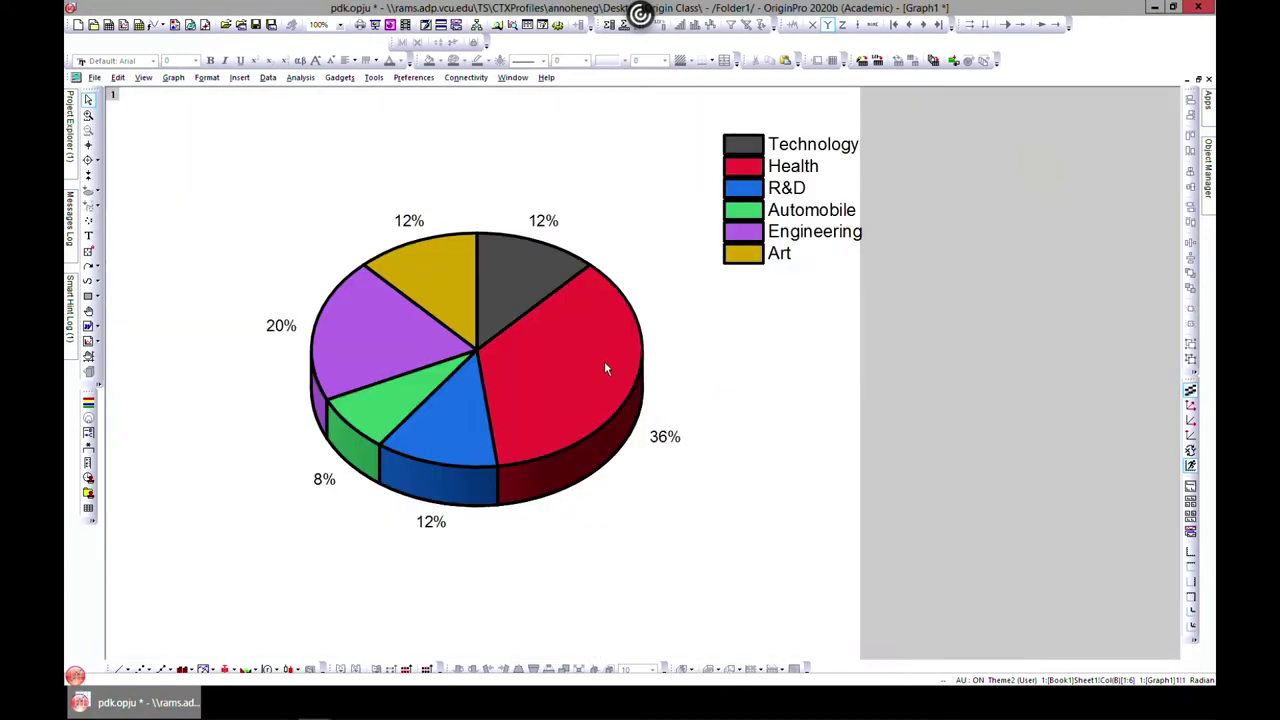
Reopen the pie's geometry settings and apply a thickness of 300% of radius.
double_click(483, 354)
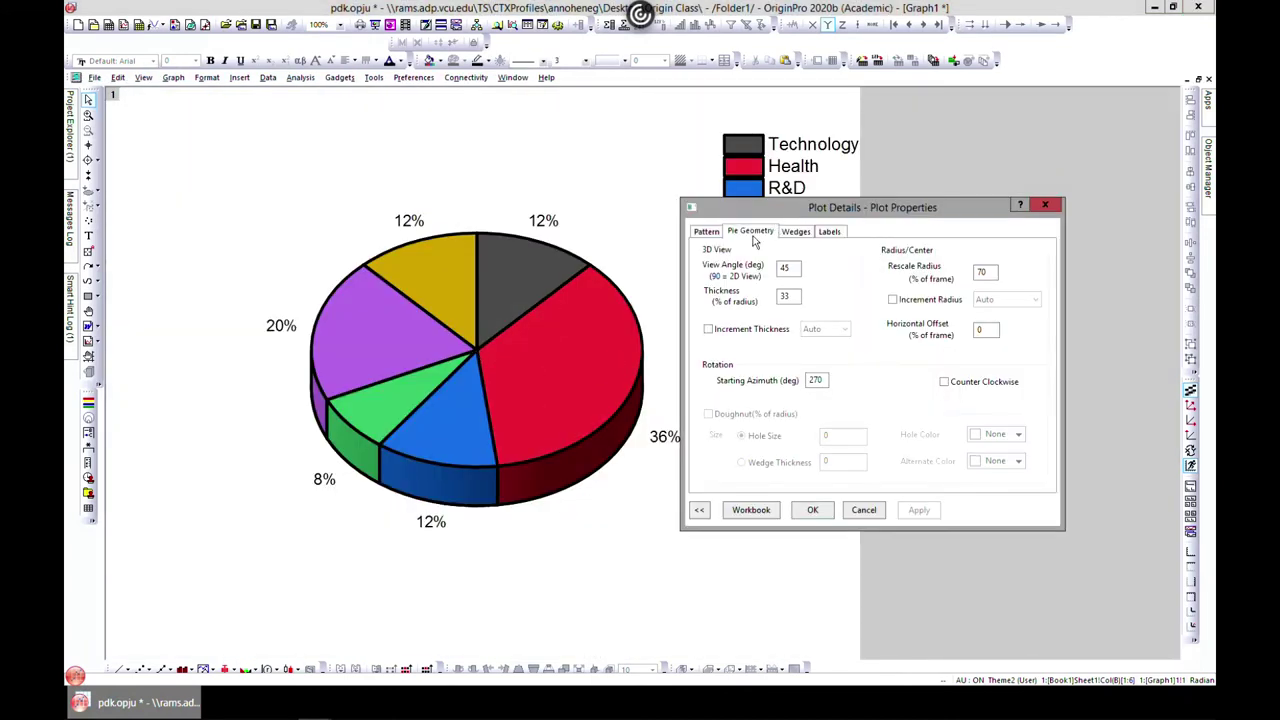
double_click(791, 297)
text(300)
click(916, 510)
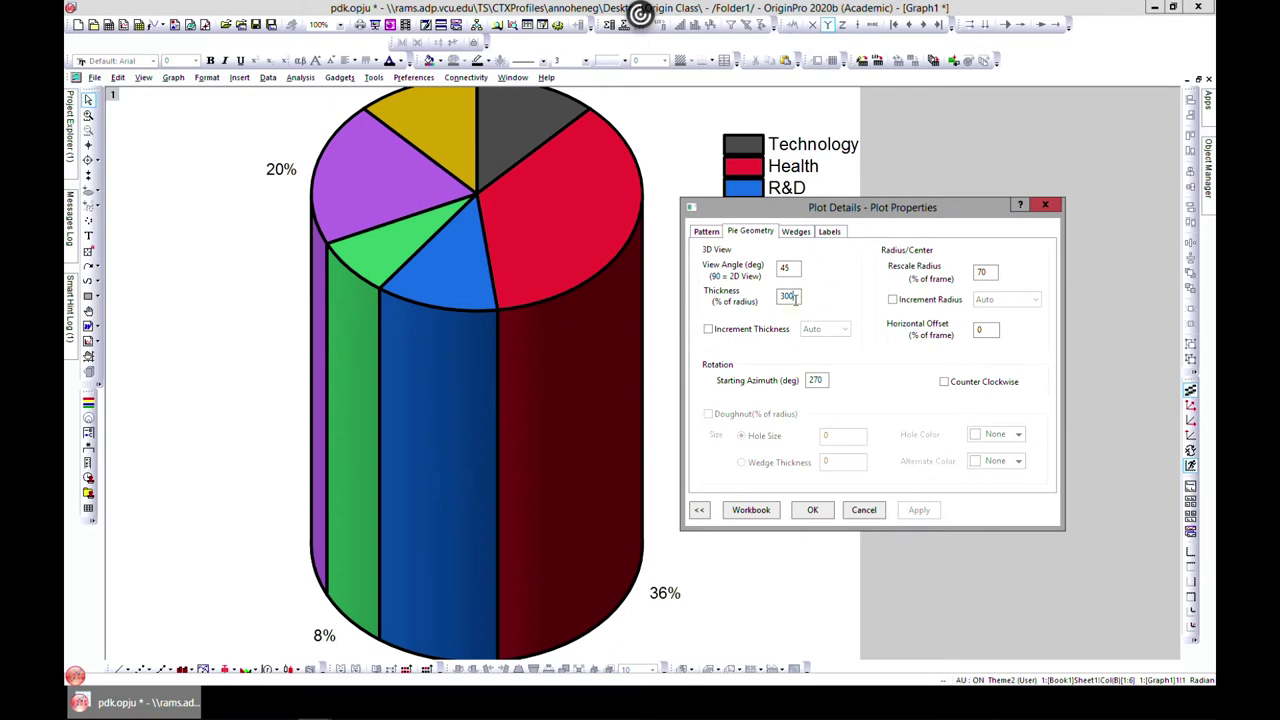
Reduce the pie's thickness to 30% of radius and set its starting azimuth to 27 degrees, applying both values.
key(BackSpace)
click(918, 510)
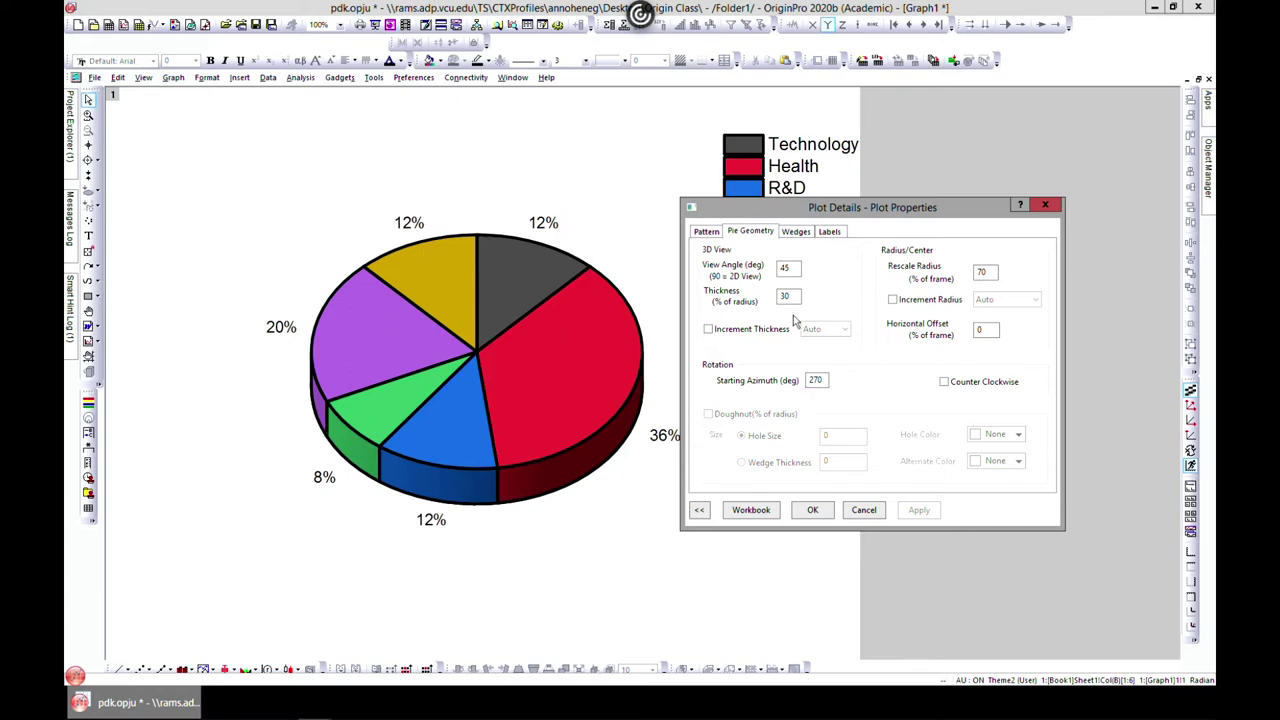
key(BackSpace)
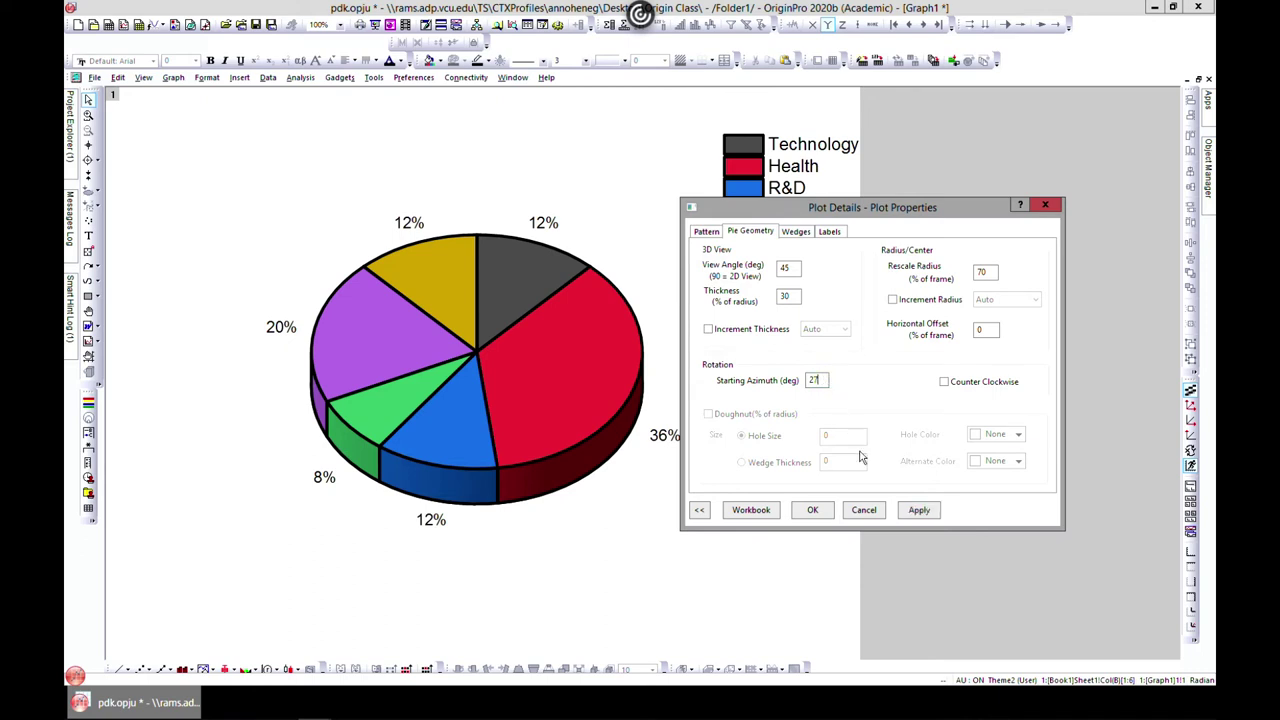
click(912, 511)
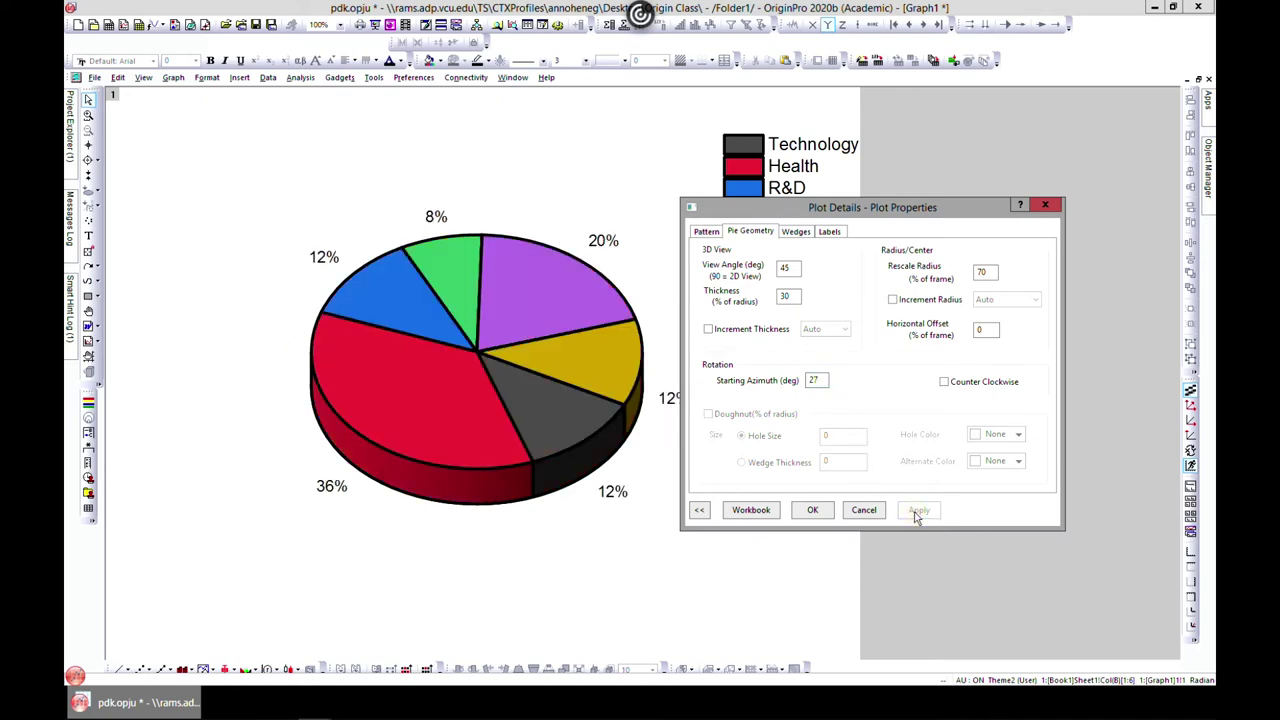
Explode the Technology wedge from the pie and apply the change.
click(793, 236)
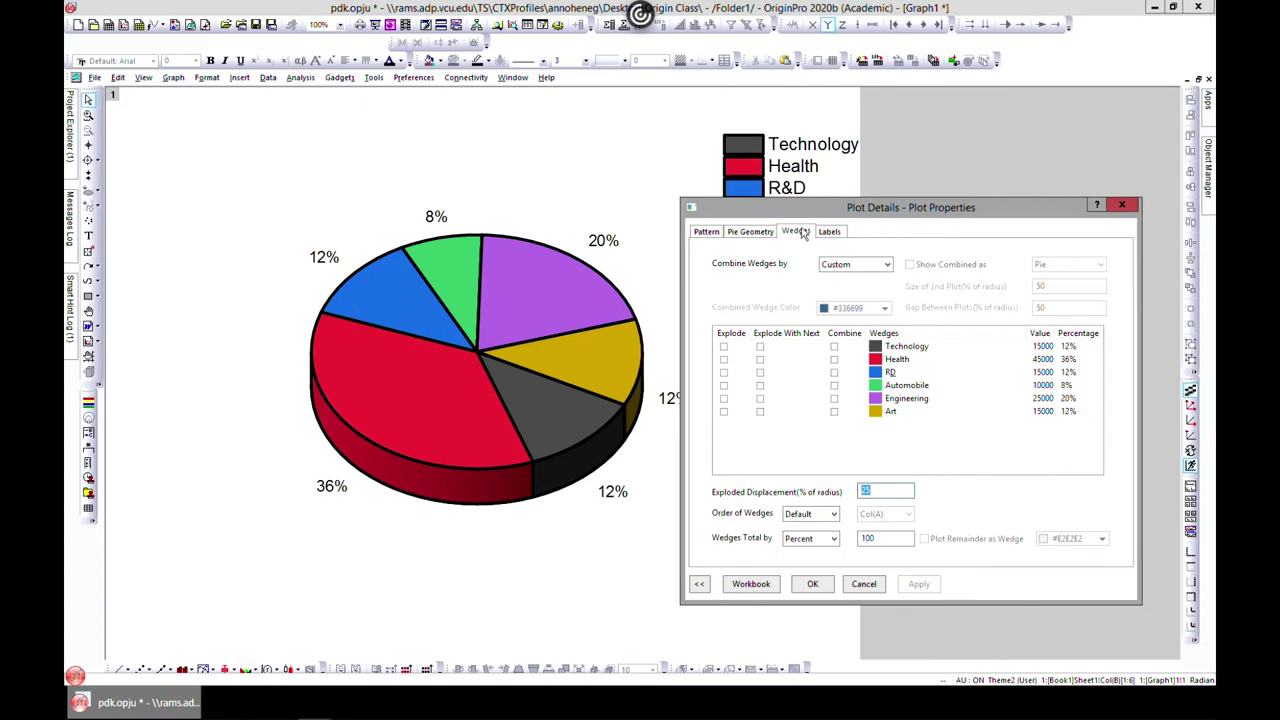
click(724, 347)
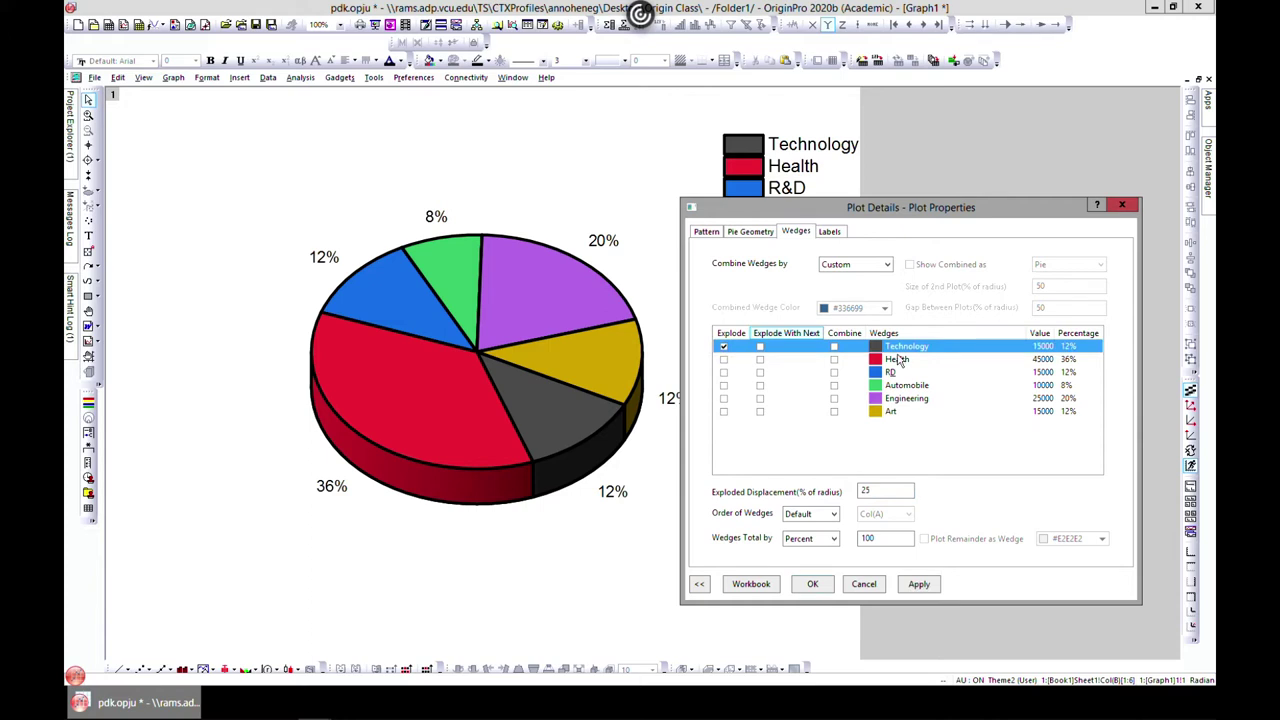
click(919, 584)
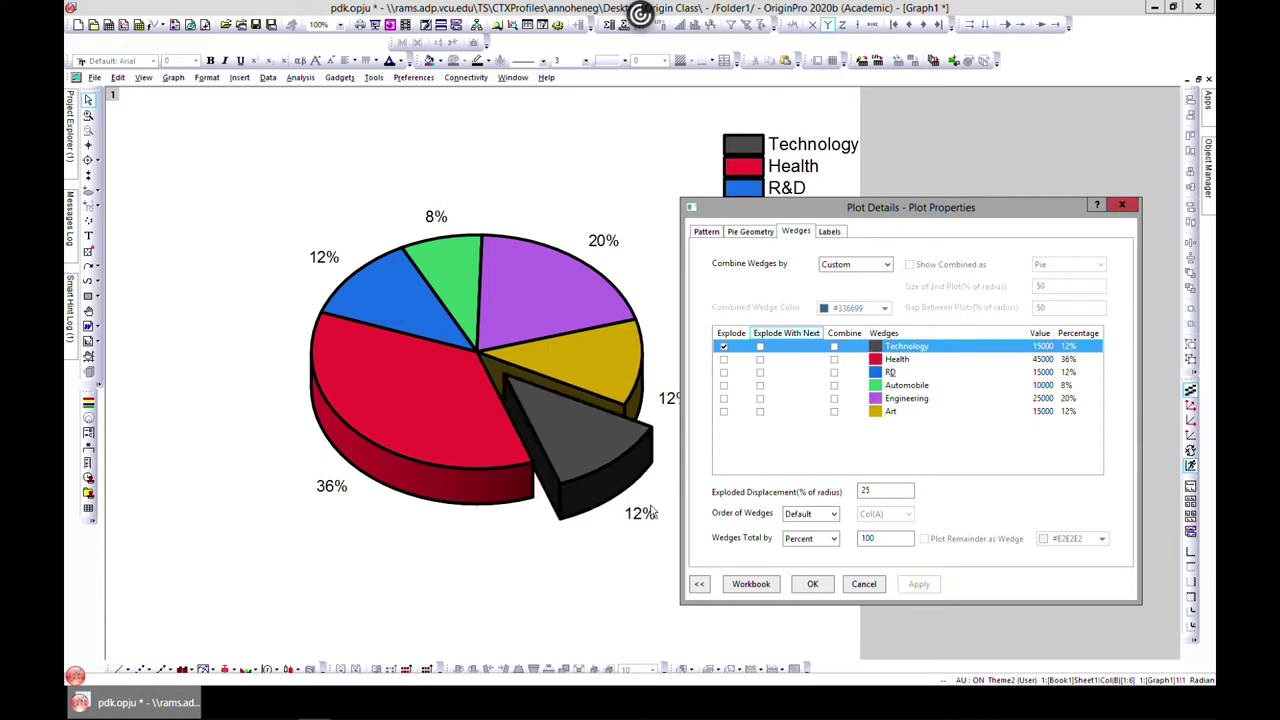
Set the exploded wedge's displacement to 50% of radius and apply it.
click(882, 492)
key(BackSpace)
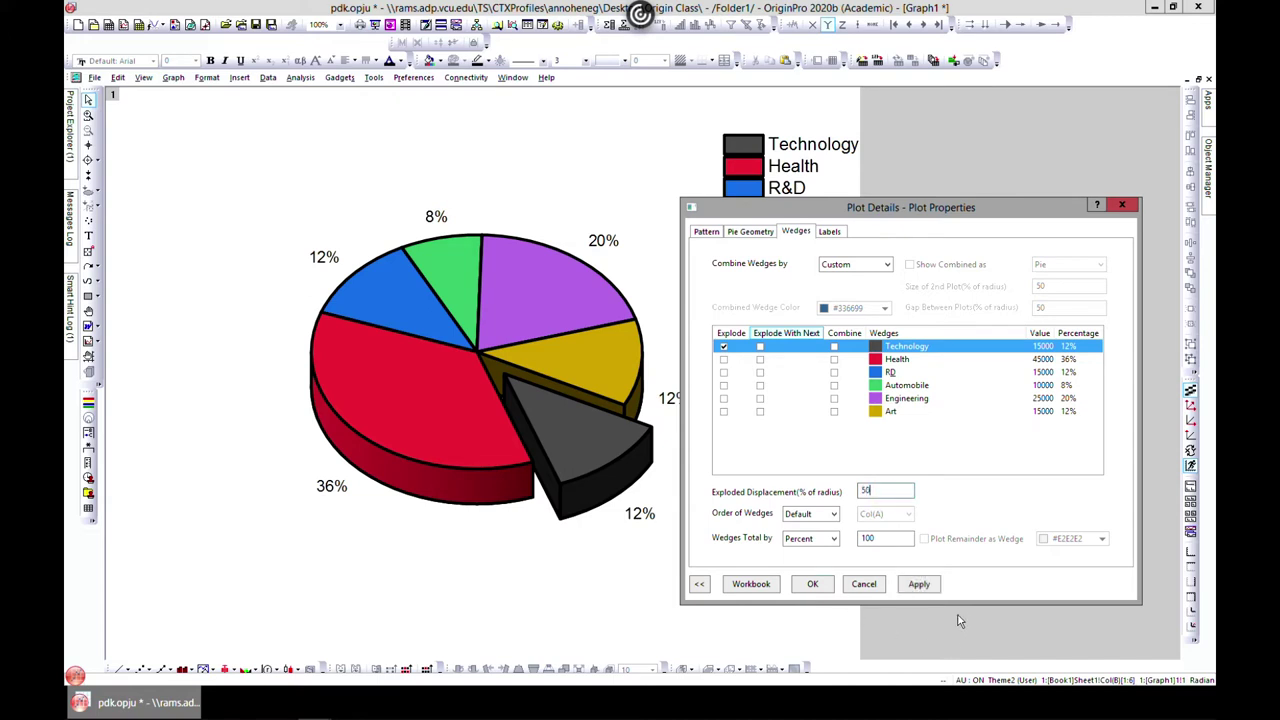
click(926, 591)
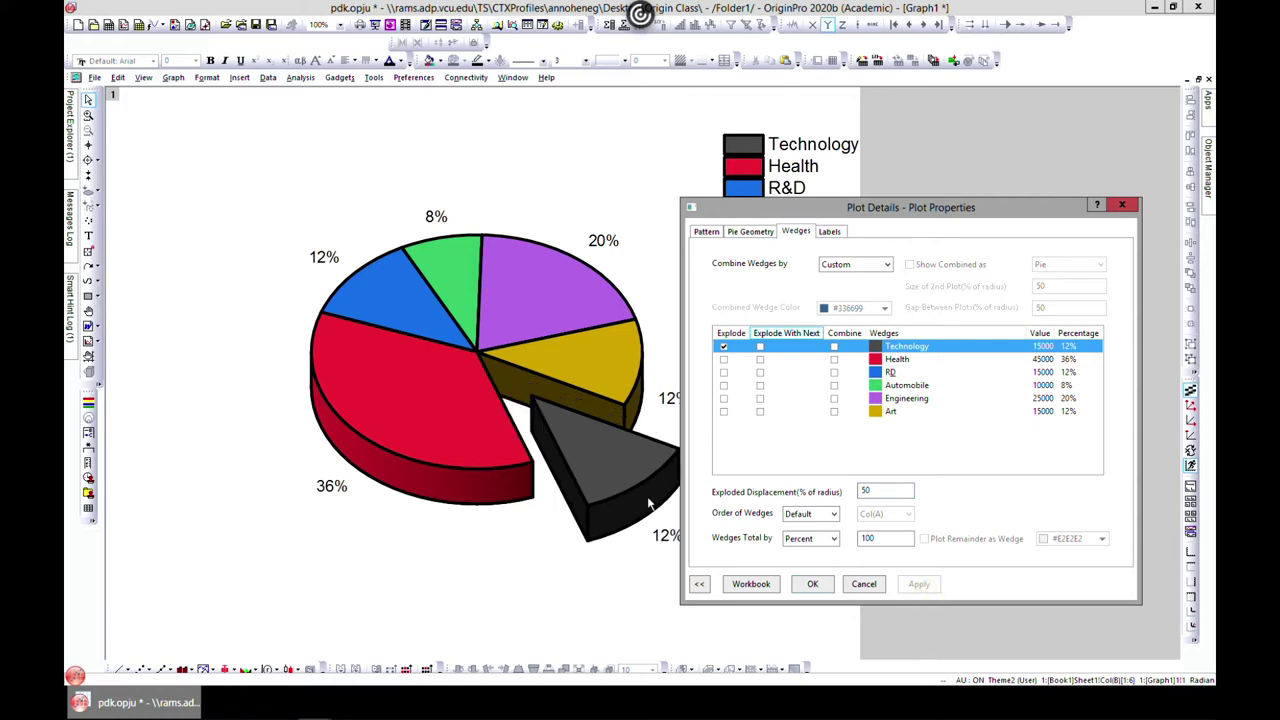
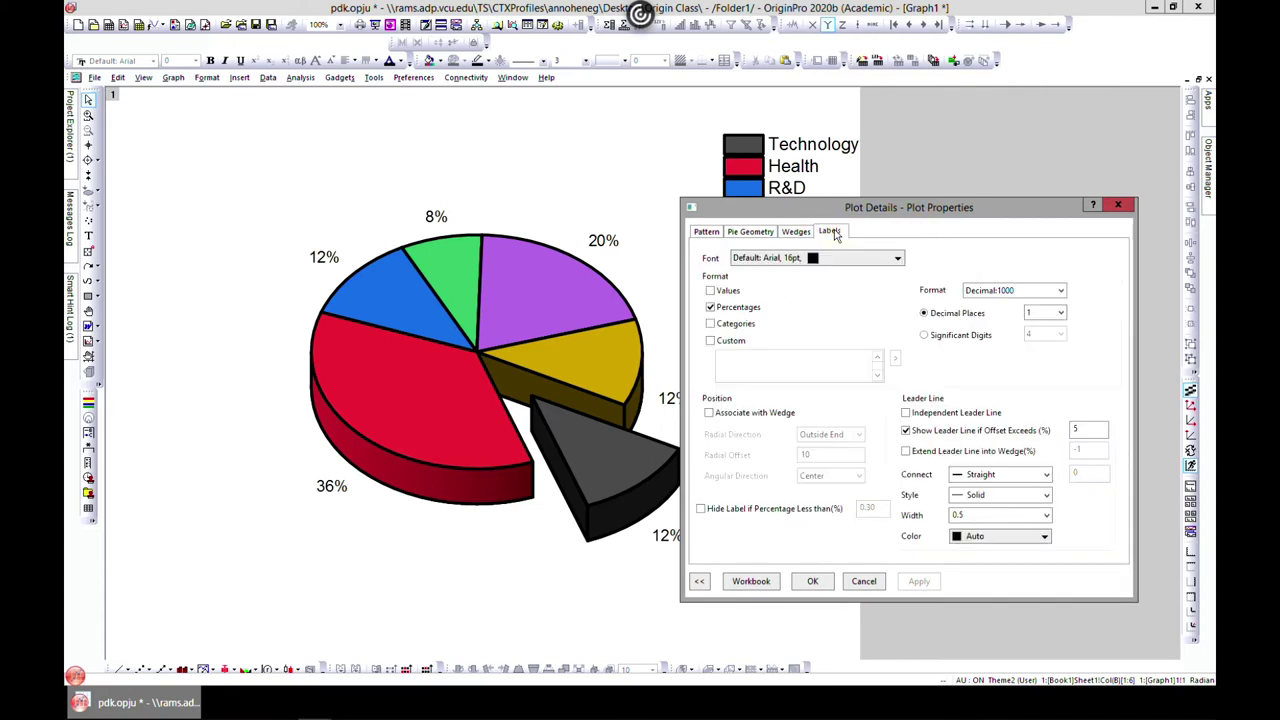
Move the properties dialog clear of the pie, add values to the percentage labels and apply the change.
drag(801, 216, 839, 105)
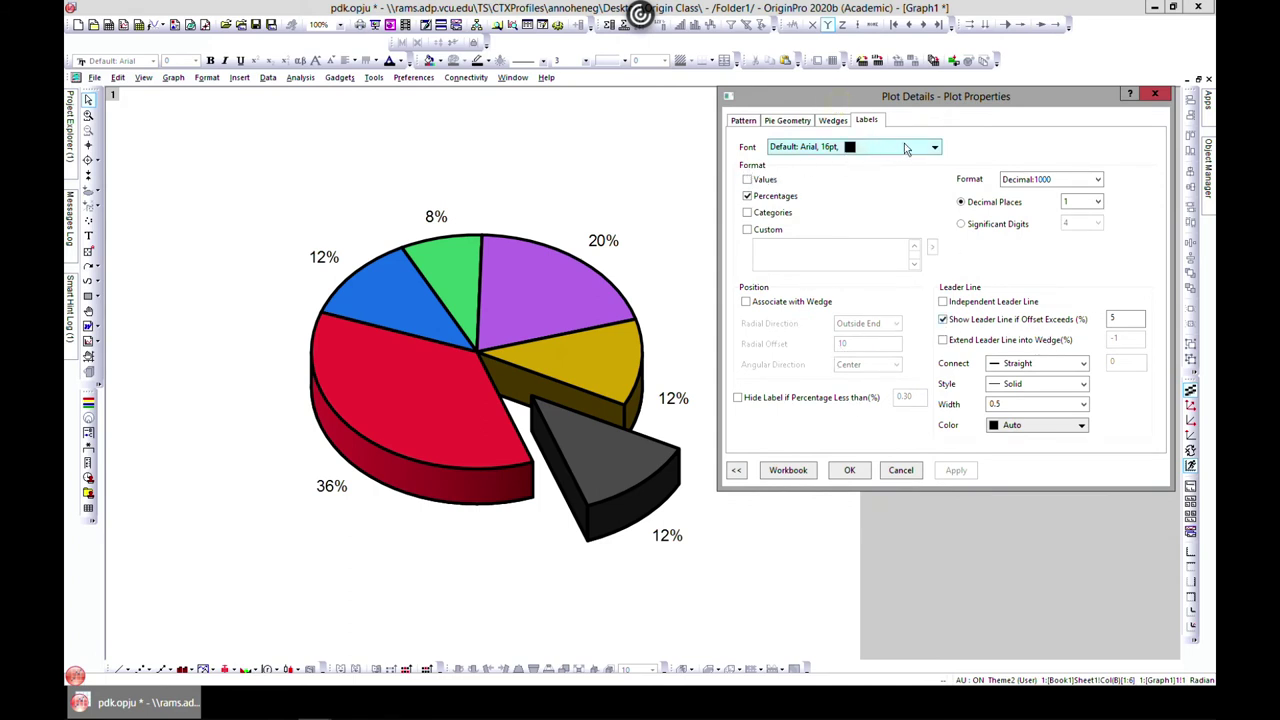
click(936, 148)
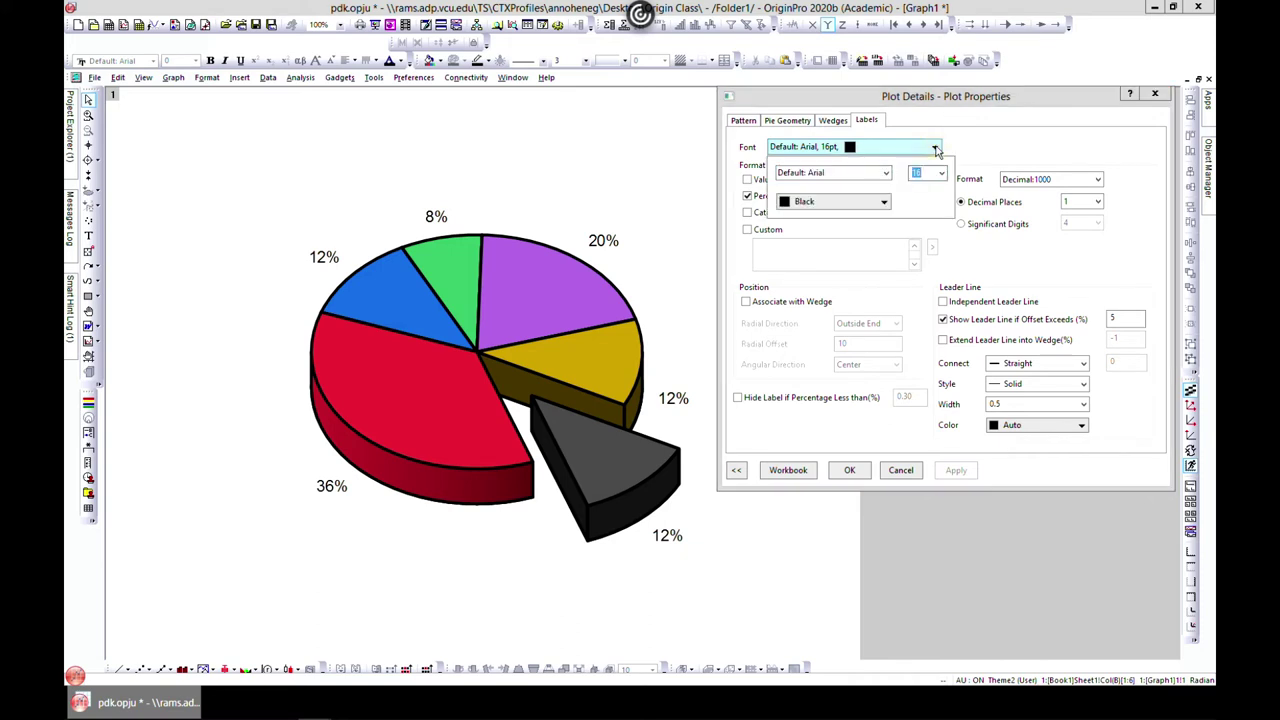
click(868, 242)
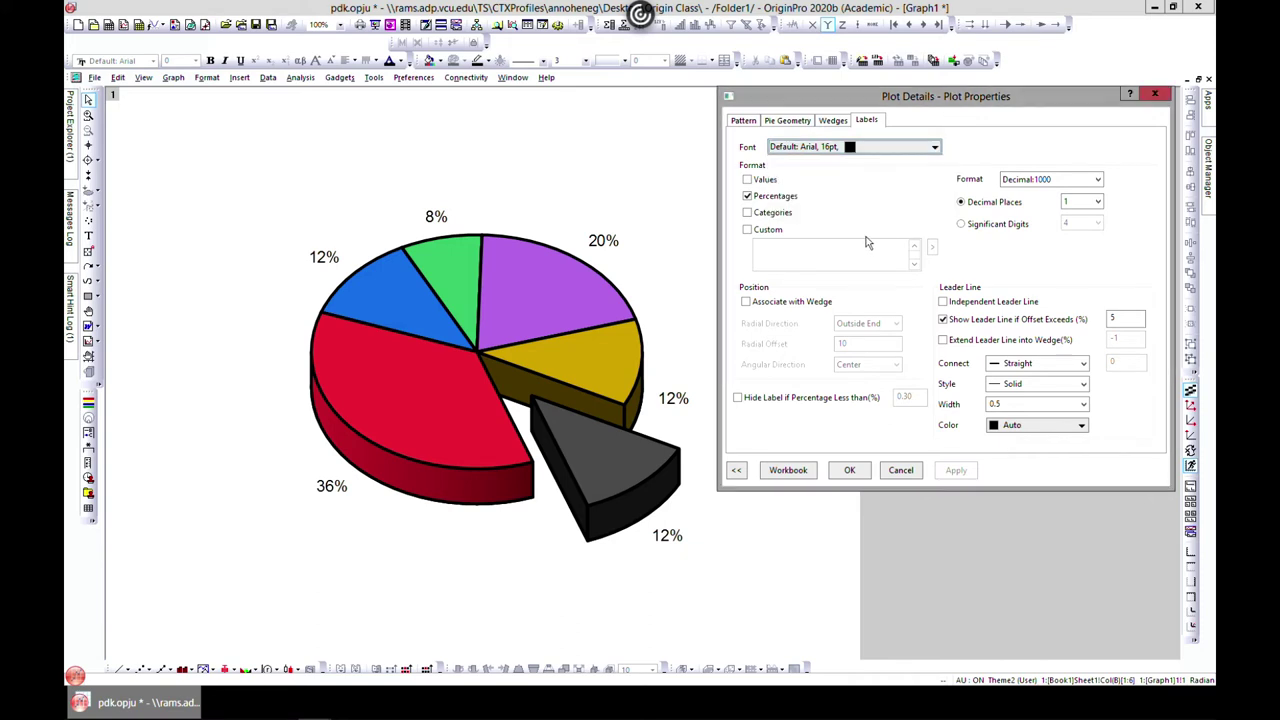
click(749, 180)
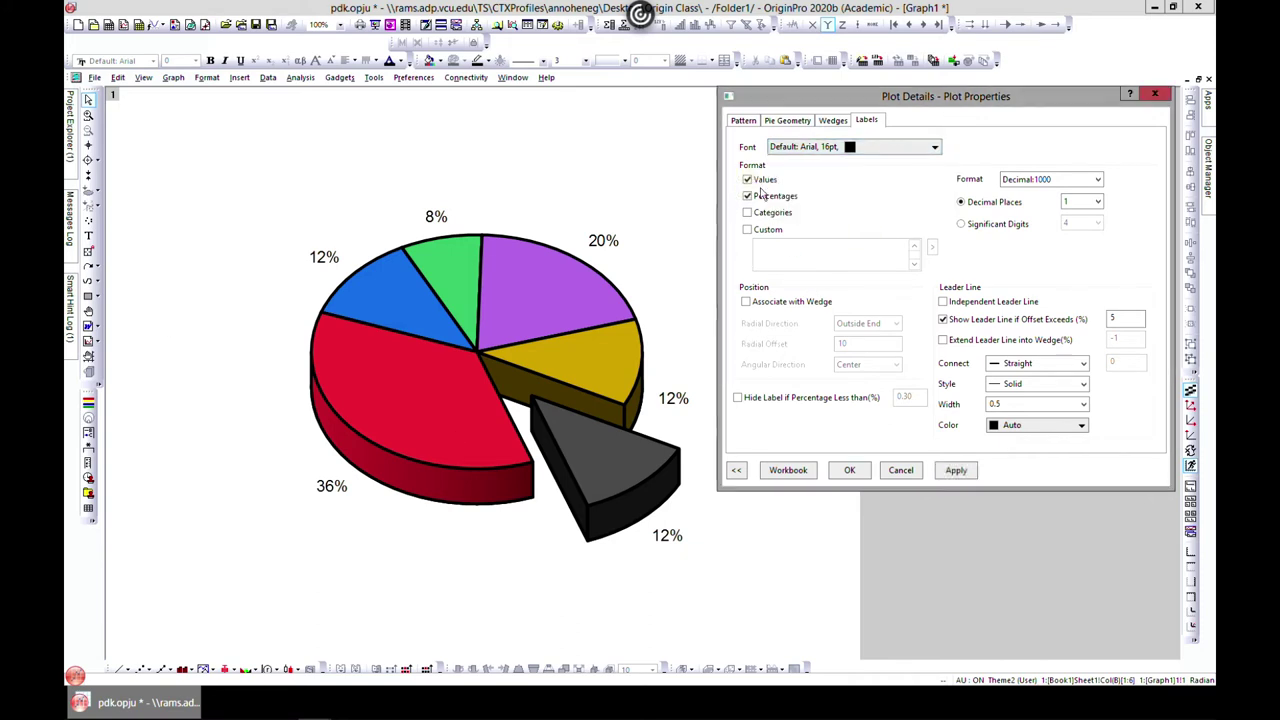
click(953, 472)
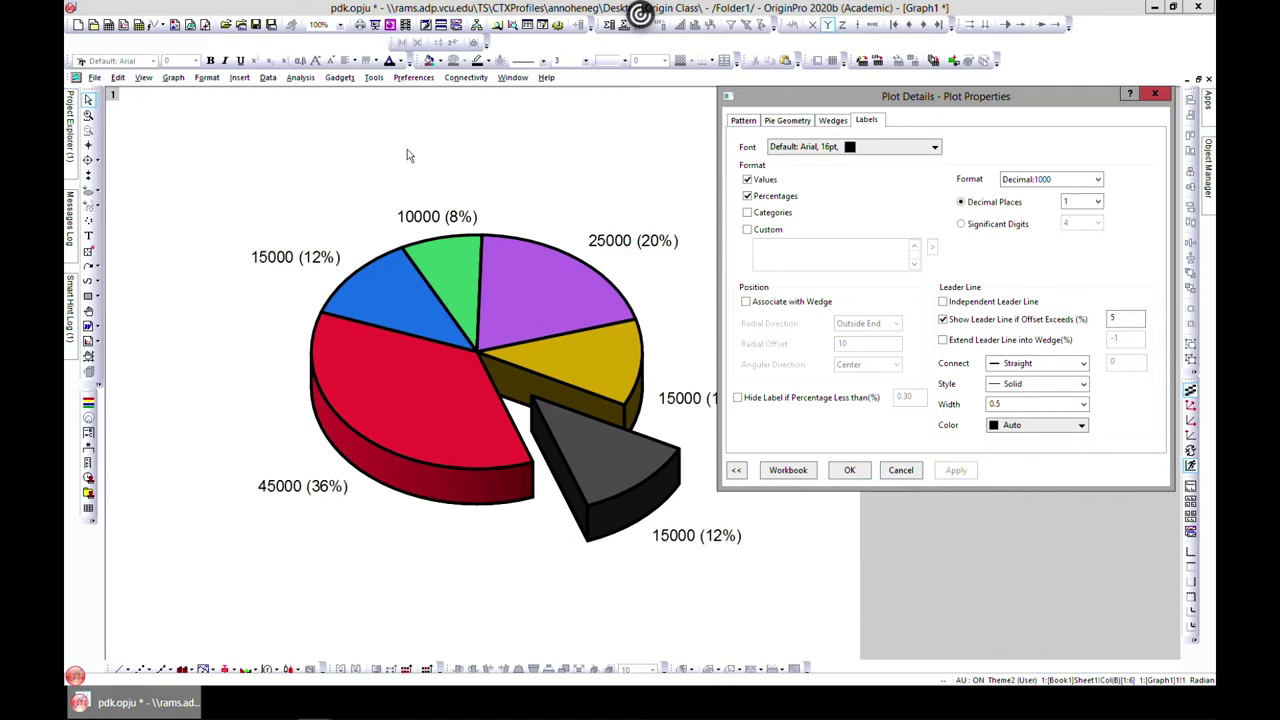
Replace the values in the wedge labels with category names, keeping the percentages, and apply the change.
click(748, 180)
click(747, 213)
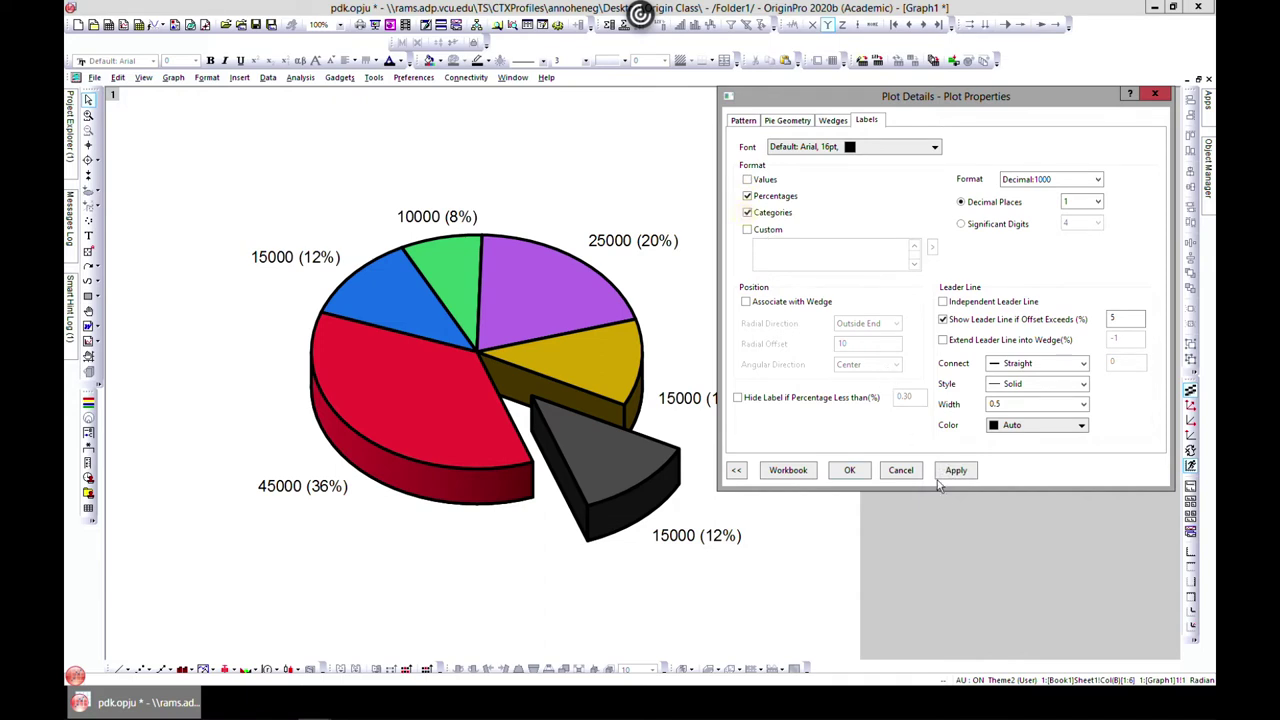
click(952, 478)
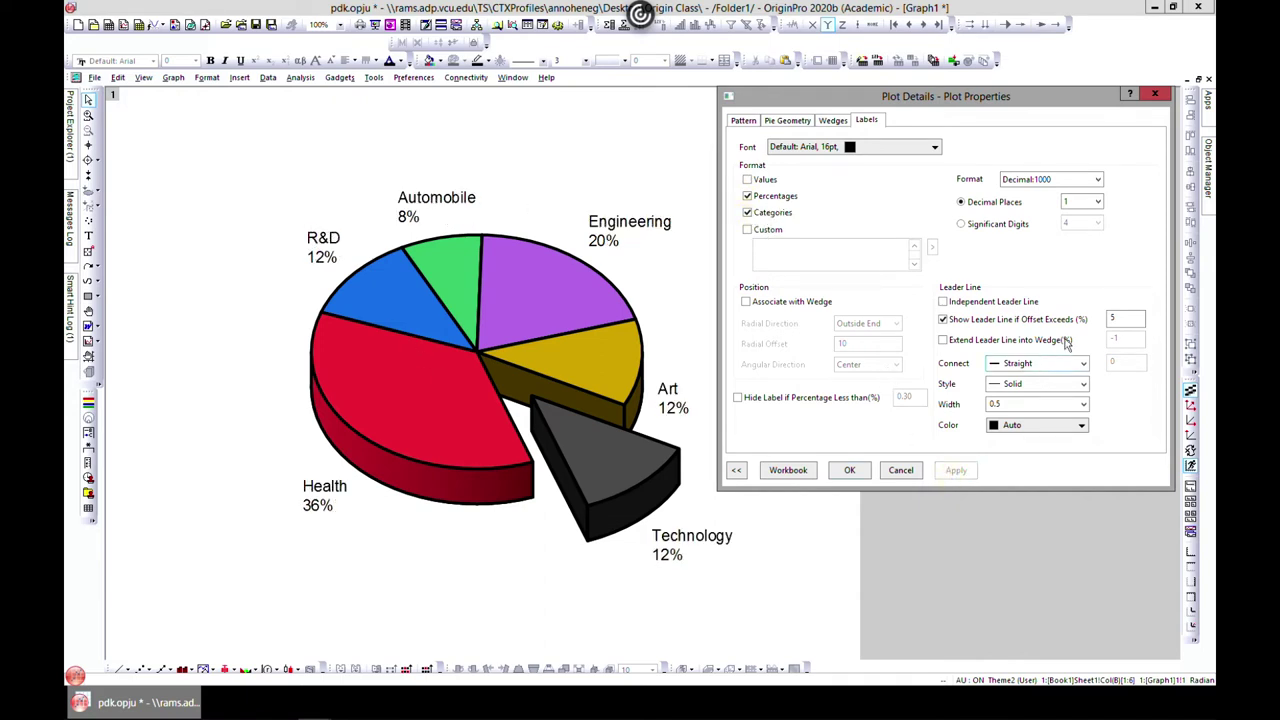
Set the label leader lines to 3-Seg Polyline with a width of 3 and apply the settings.
click(944, 320)
click(1062, 366)
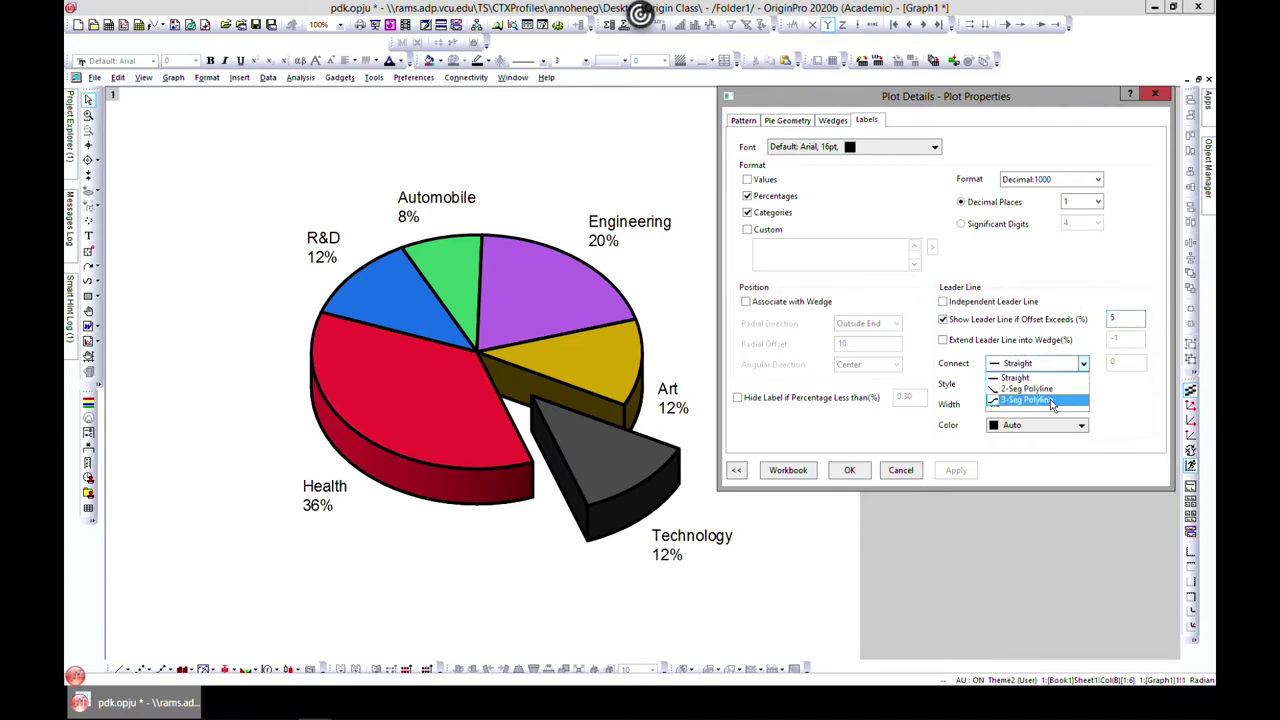
click(1027, 401)
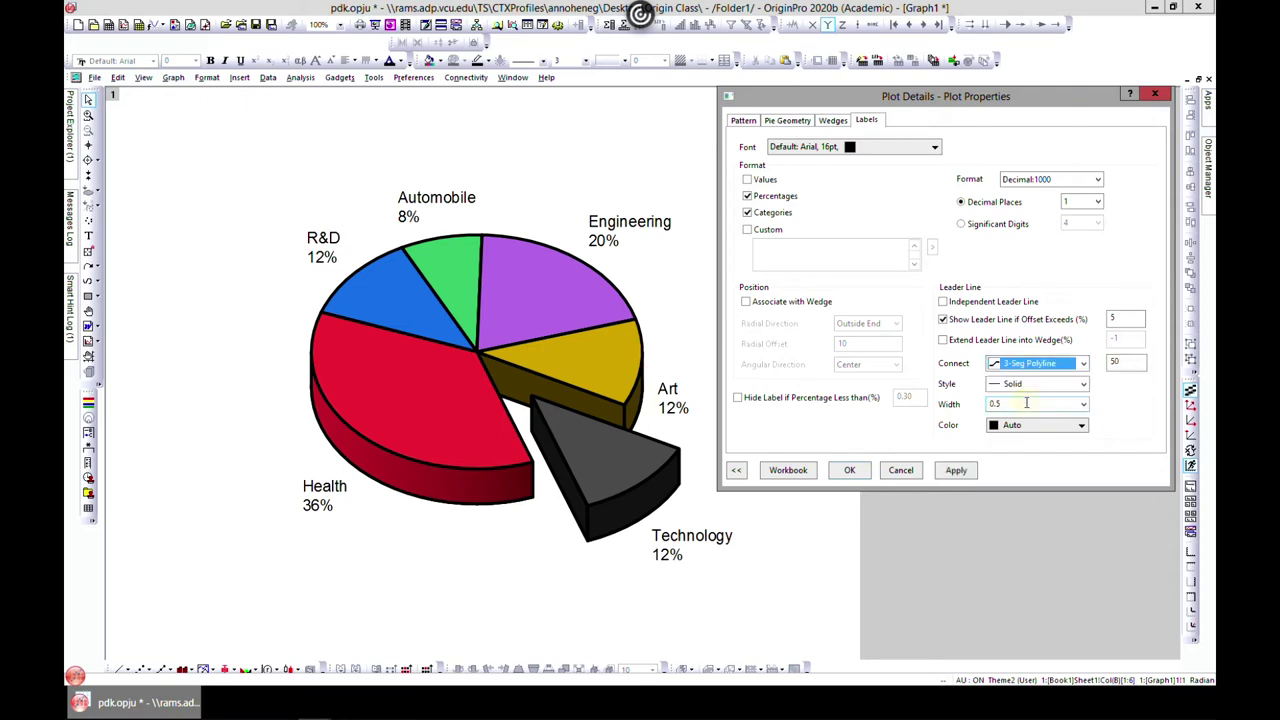
click(1070, 405)
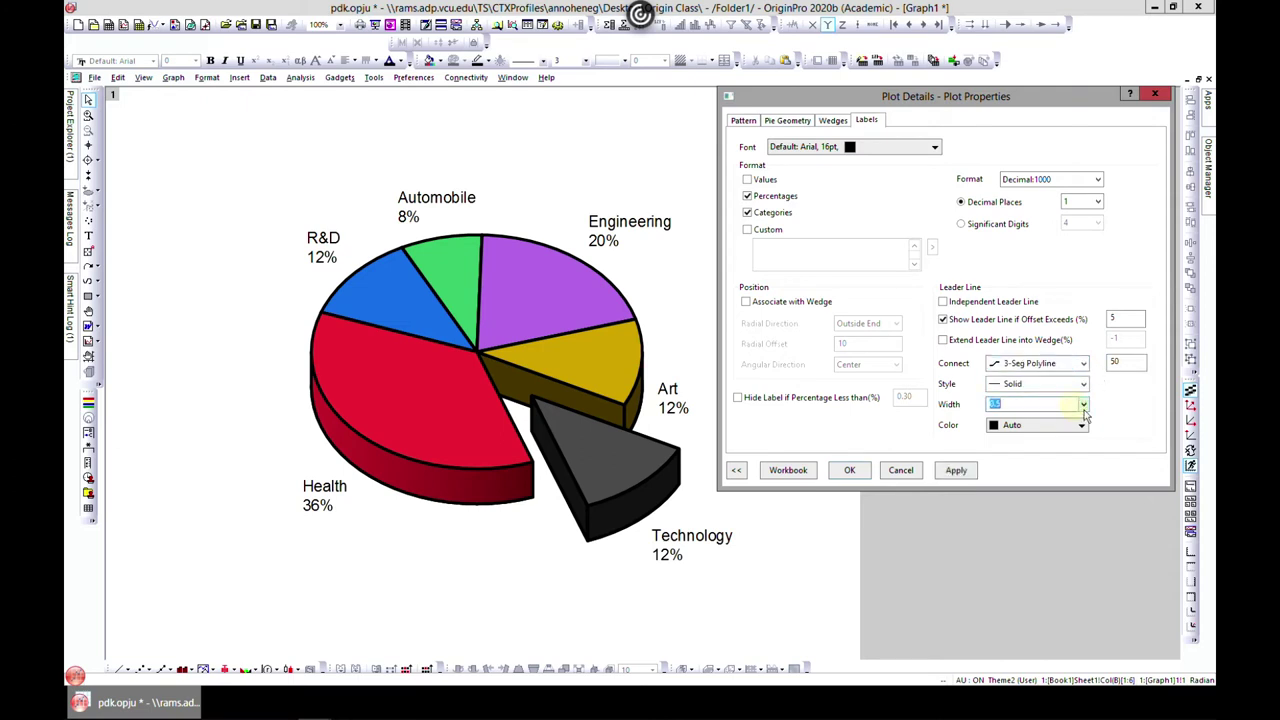
click(1083, 405)
click(1010, 469)
click(956, 470)
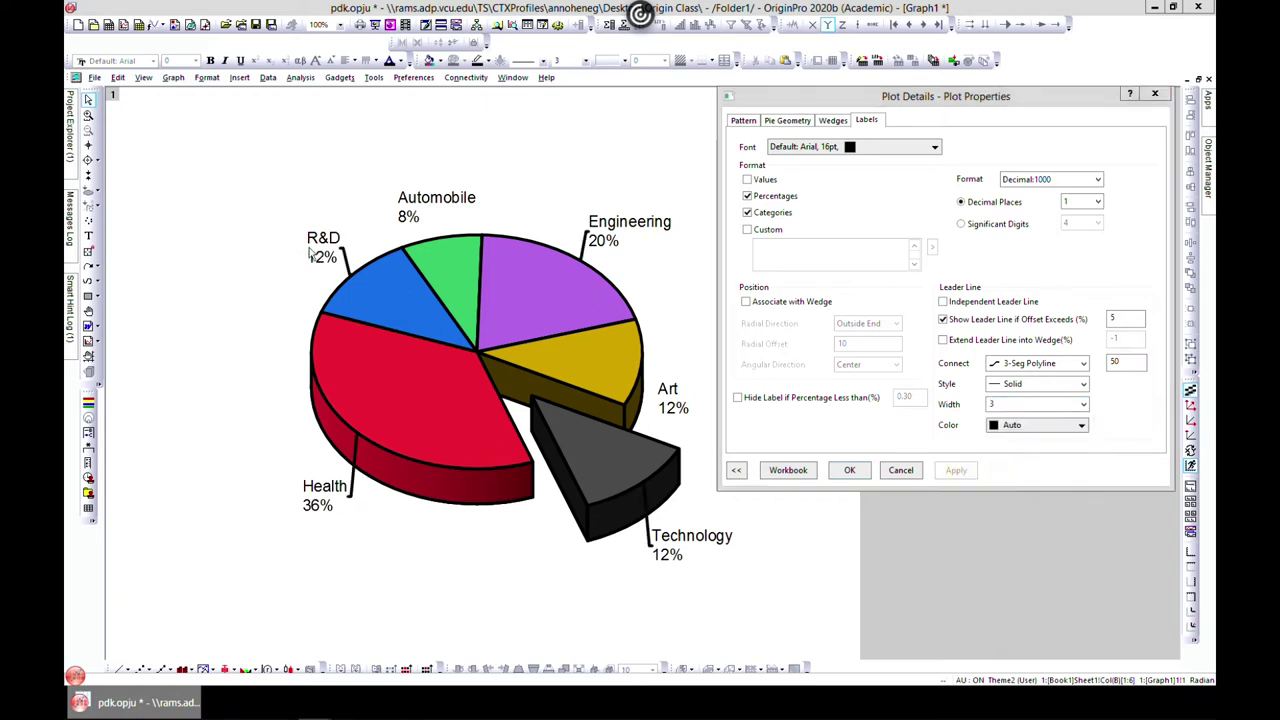
Accept the plot properties and move all six wedge labels outward from the pie so their leader lines extend.
click(849, 470)
drag(322, 246, 213, 228)
drag(416, 220, 438, 168)
mouse_move(650, 232)
mouse_down()
mouse_move(660, 163)
mouse_move(672, 169)
mouse_up()
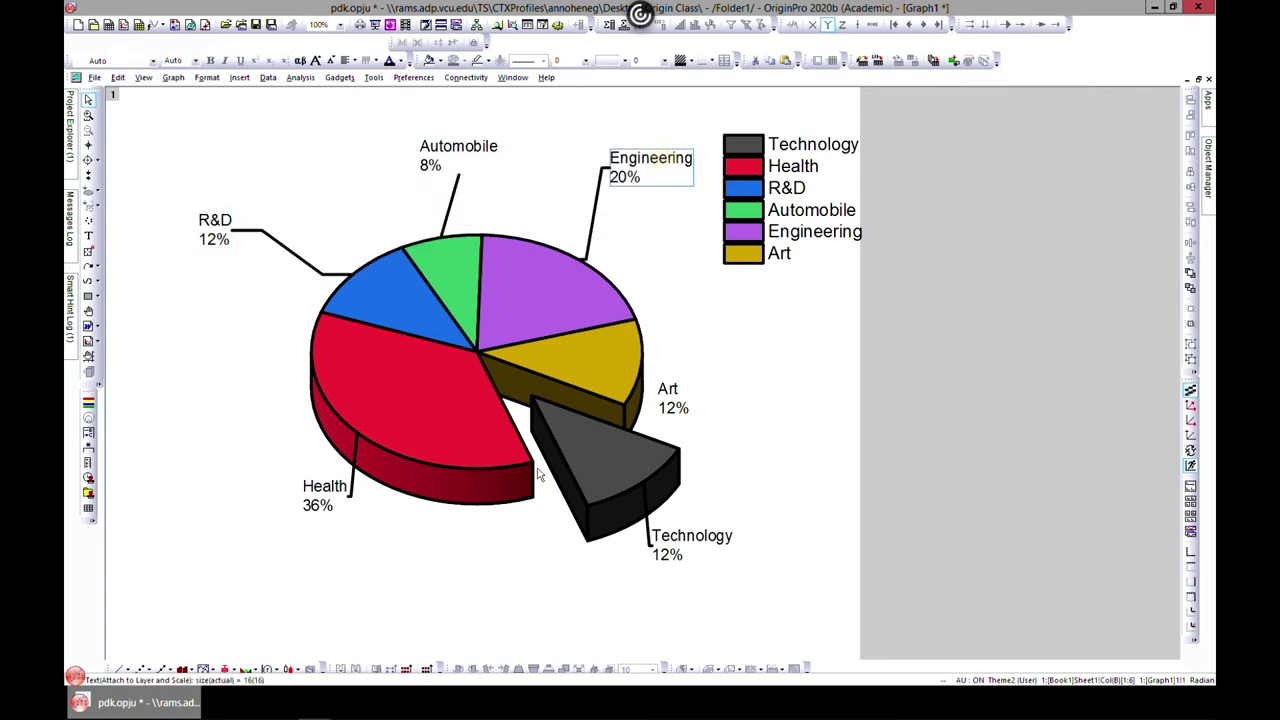
drag(315, 497, 250, 522)
drag(697, 549, 745, 597)
drag(670, 398, 800, 362)
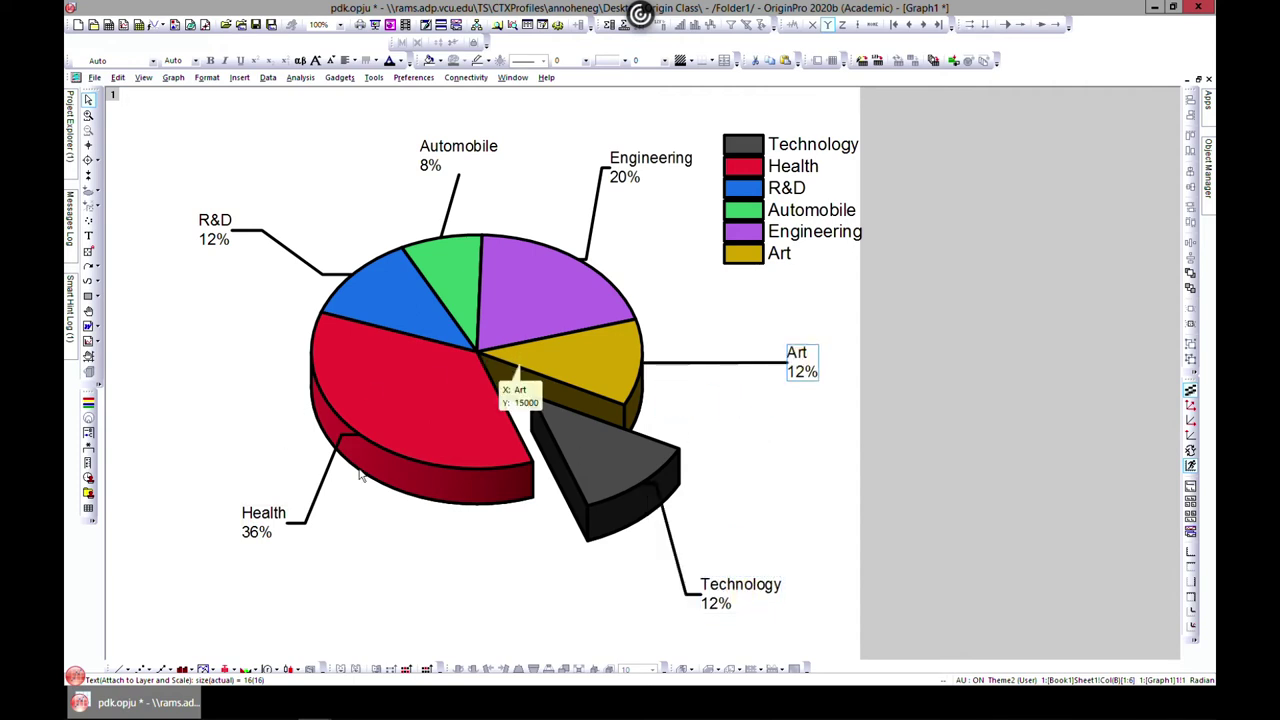
click(1023, 455)
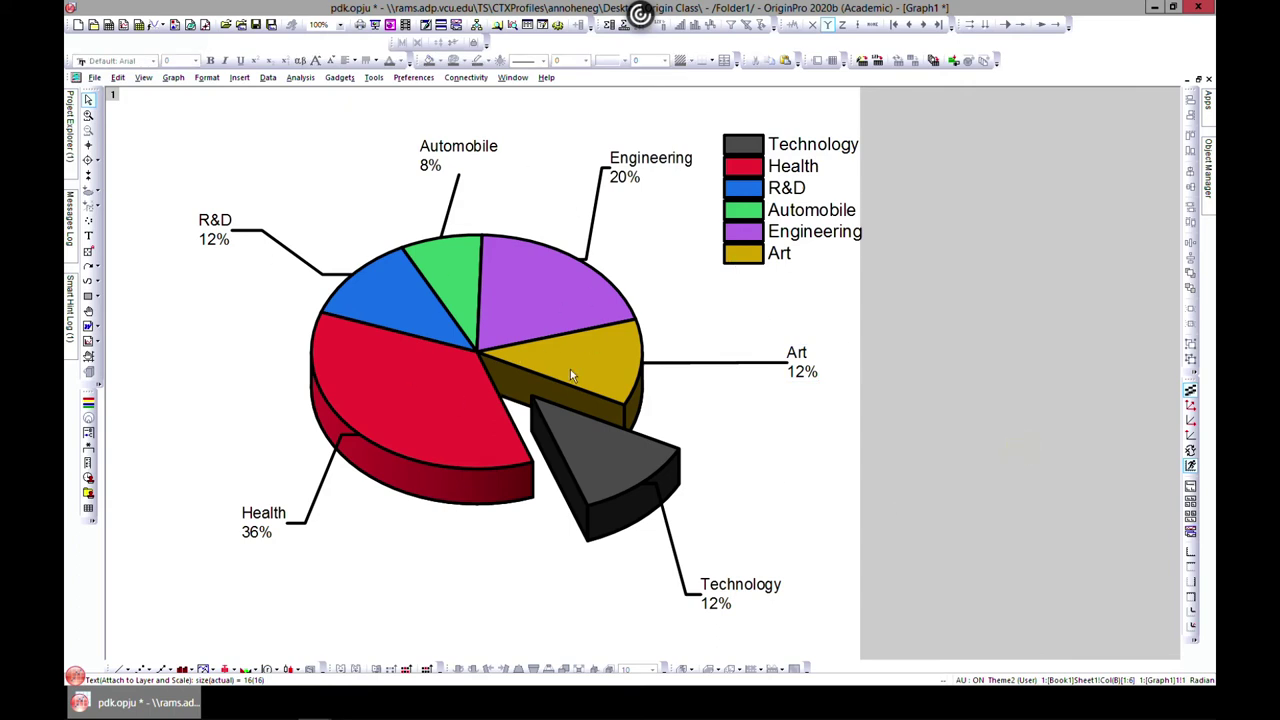
Restore the maximized pie graph to a floating window and place it beside the worksheet.
click(1200, 81)
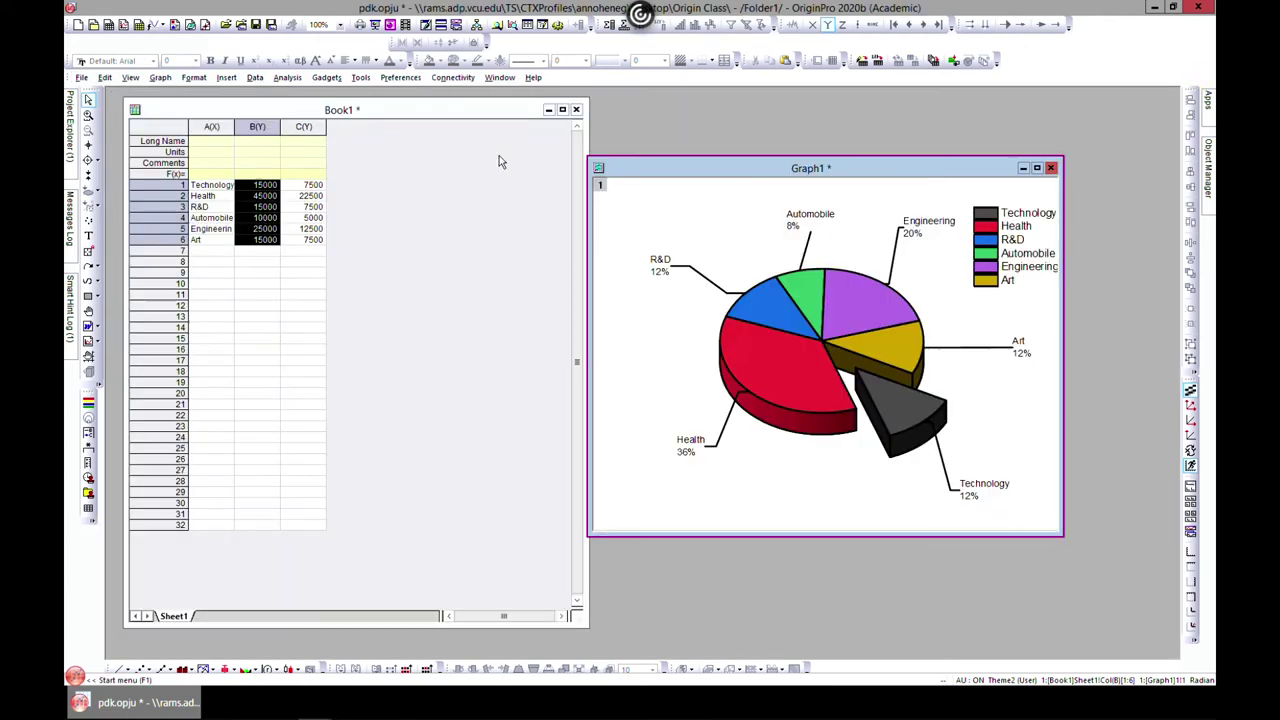
drag(662, 158, 691, 128)
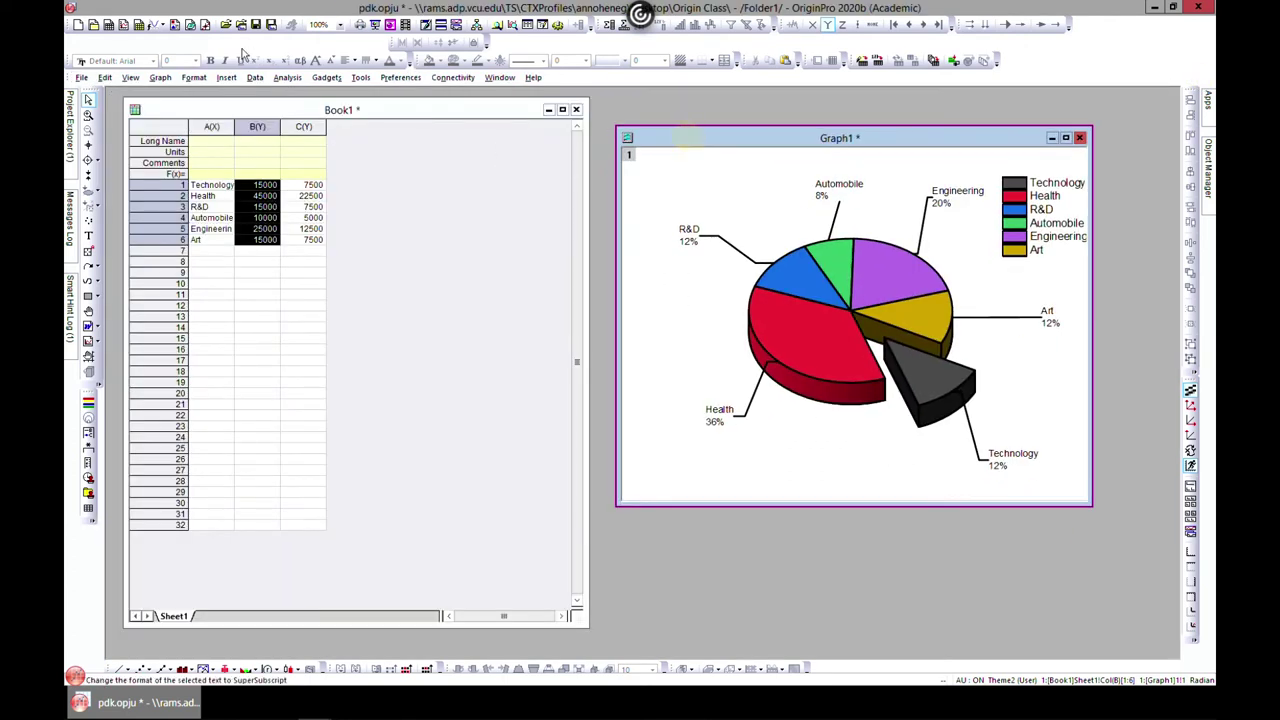
key(ctrl+Tab)
click(181, 78)
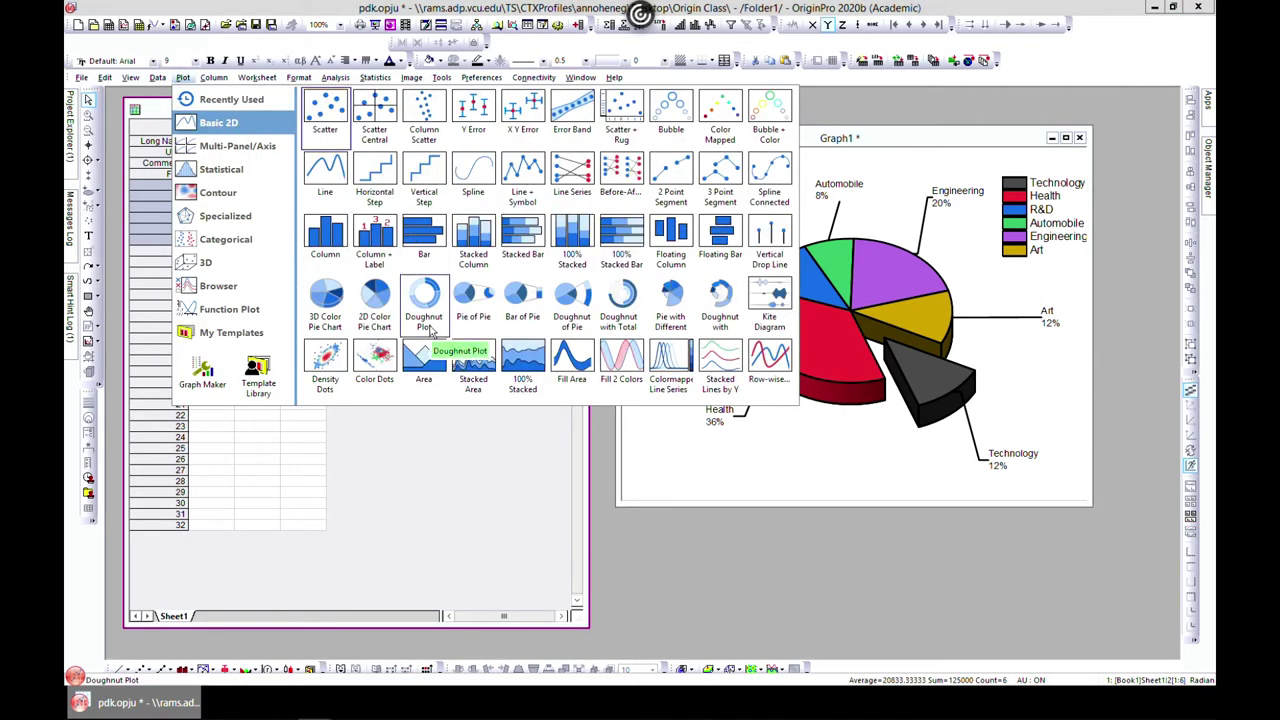
click(437, 424)
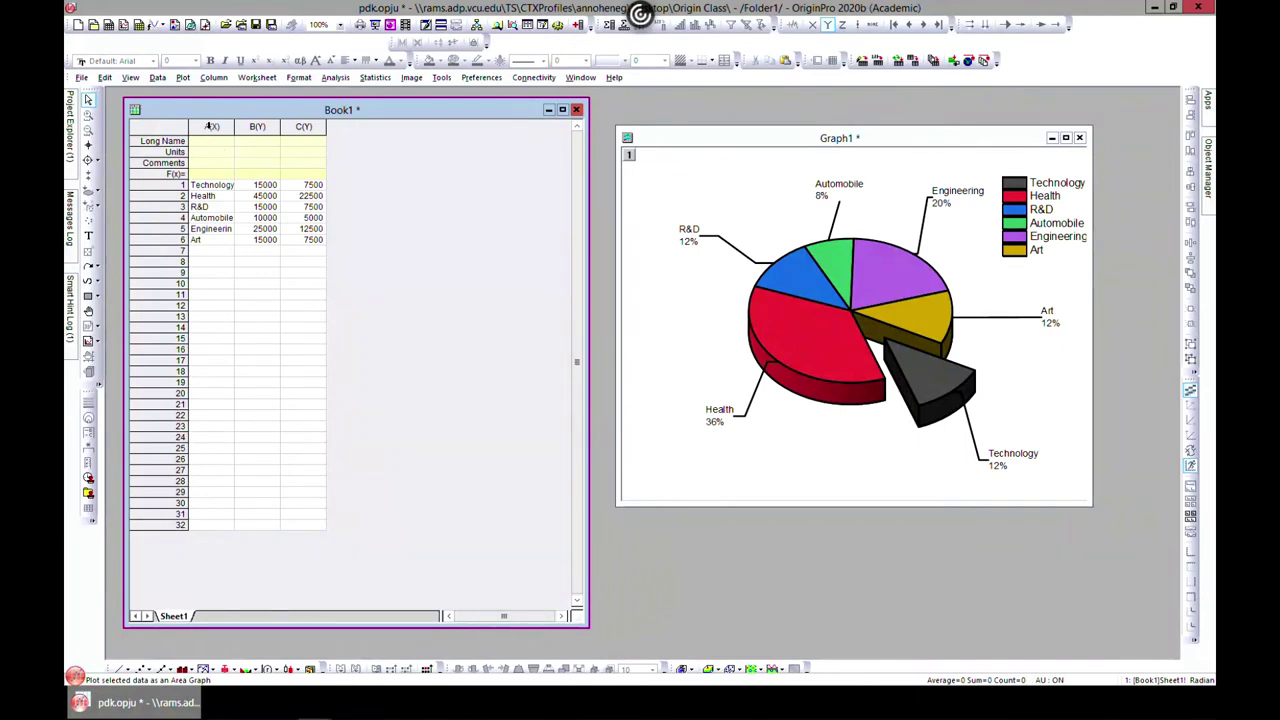
Create a doughnut plot from worksheet columns A and B and maximize the new graph.
click(211, 127)
ctrl+click(257, 127)
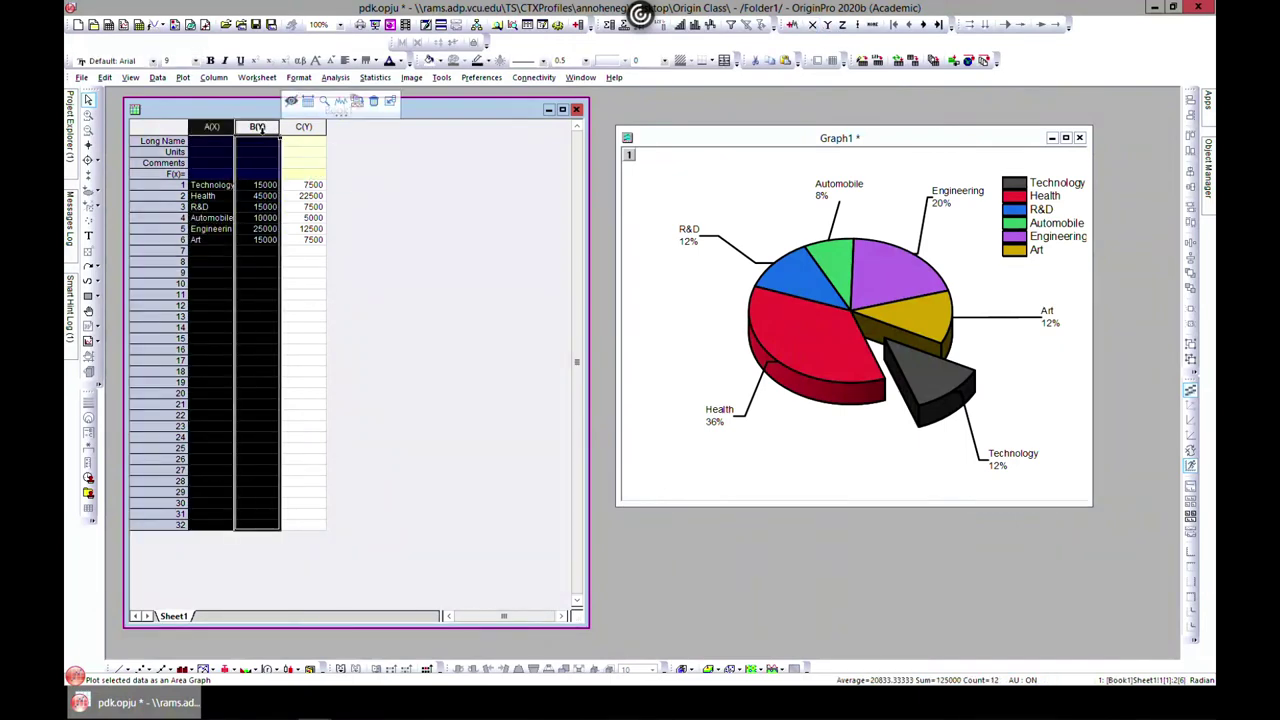
click(183, 78)
mouse_move(229, 128)
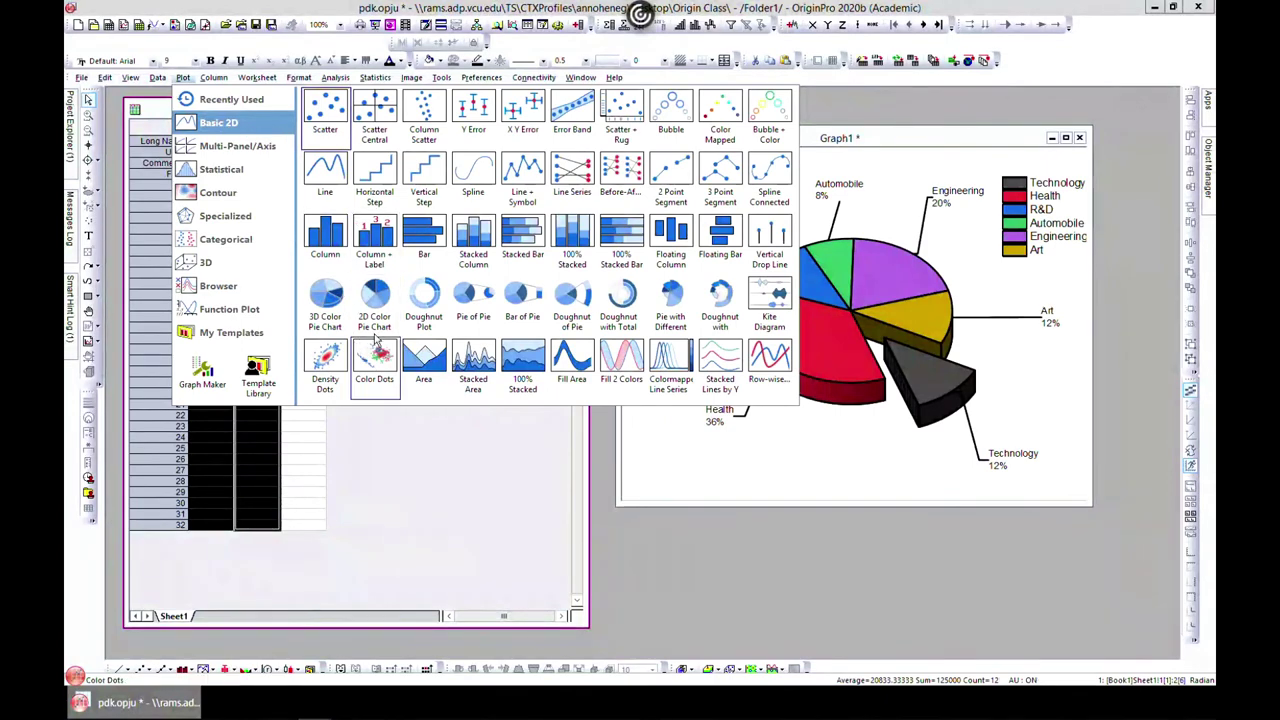
click(417, 314)
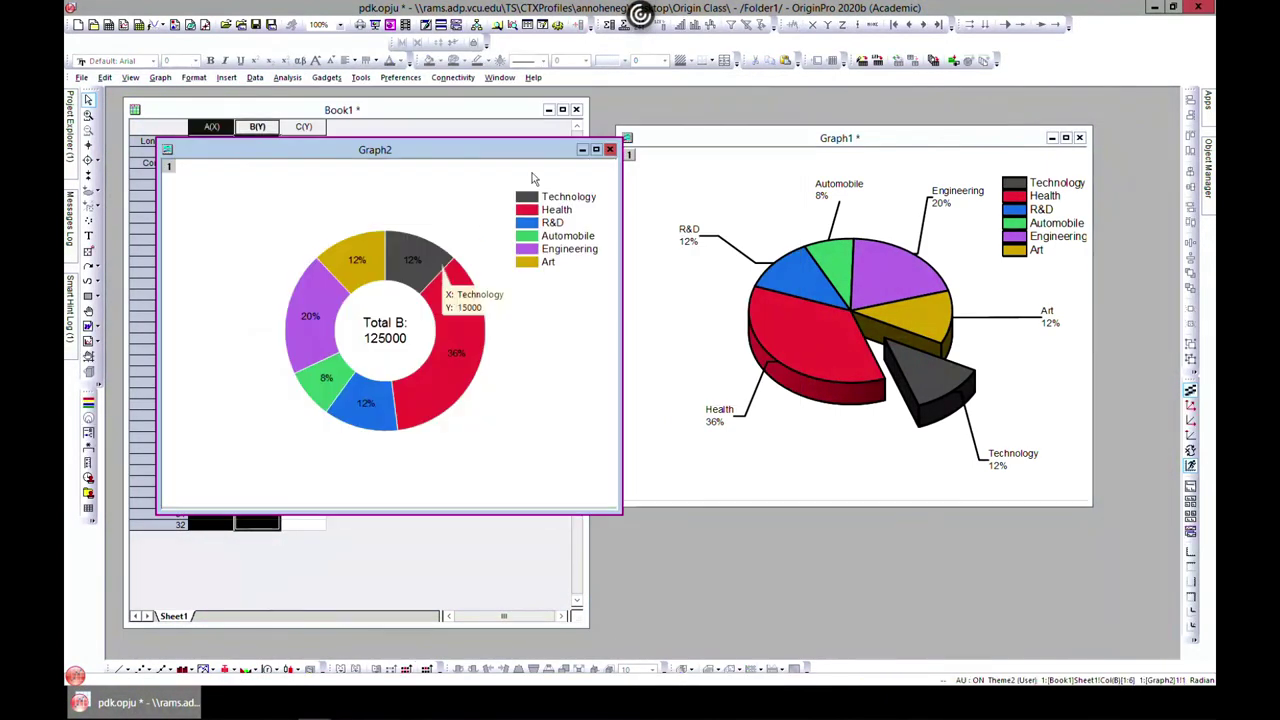
click(596, 150)
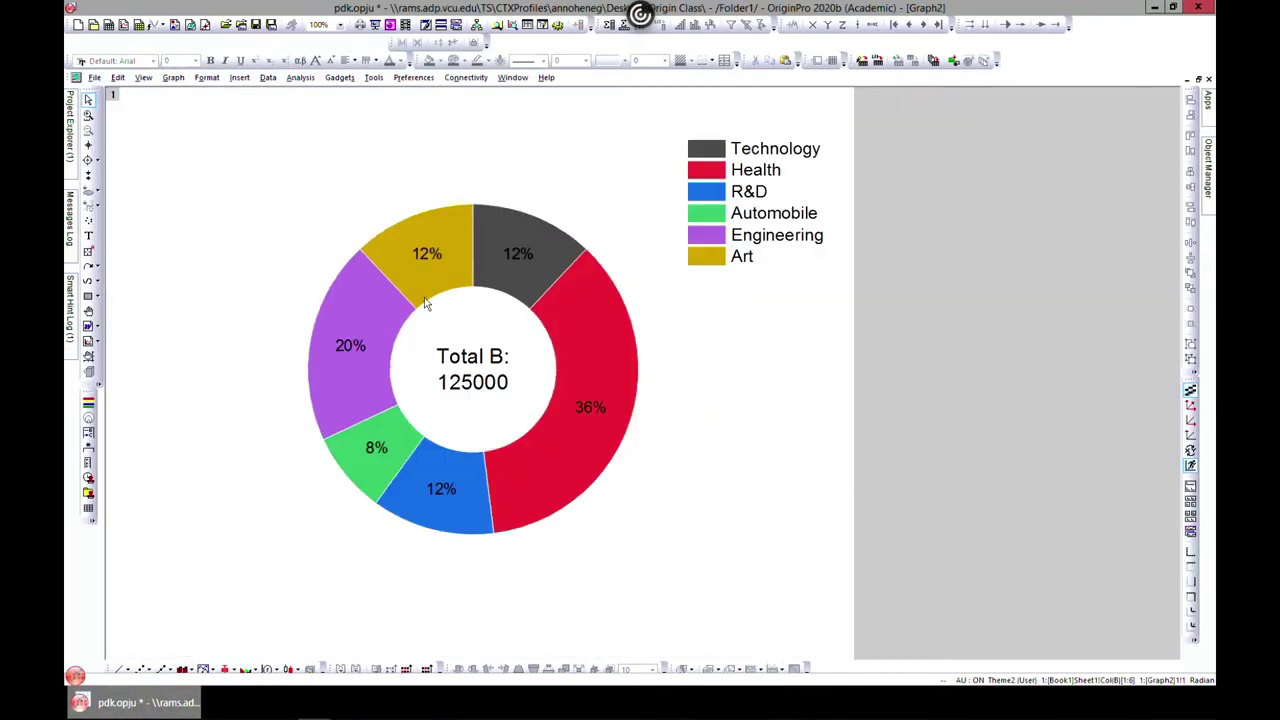
Open the doughnut's geometry properties, set its hole color to red and apply it.
click(474, 352)
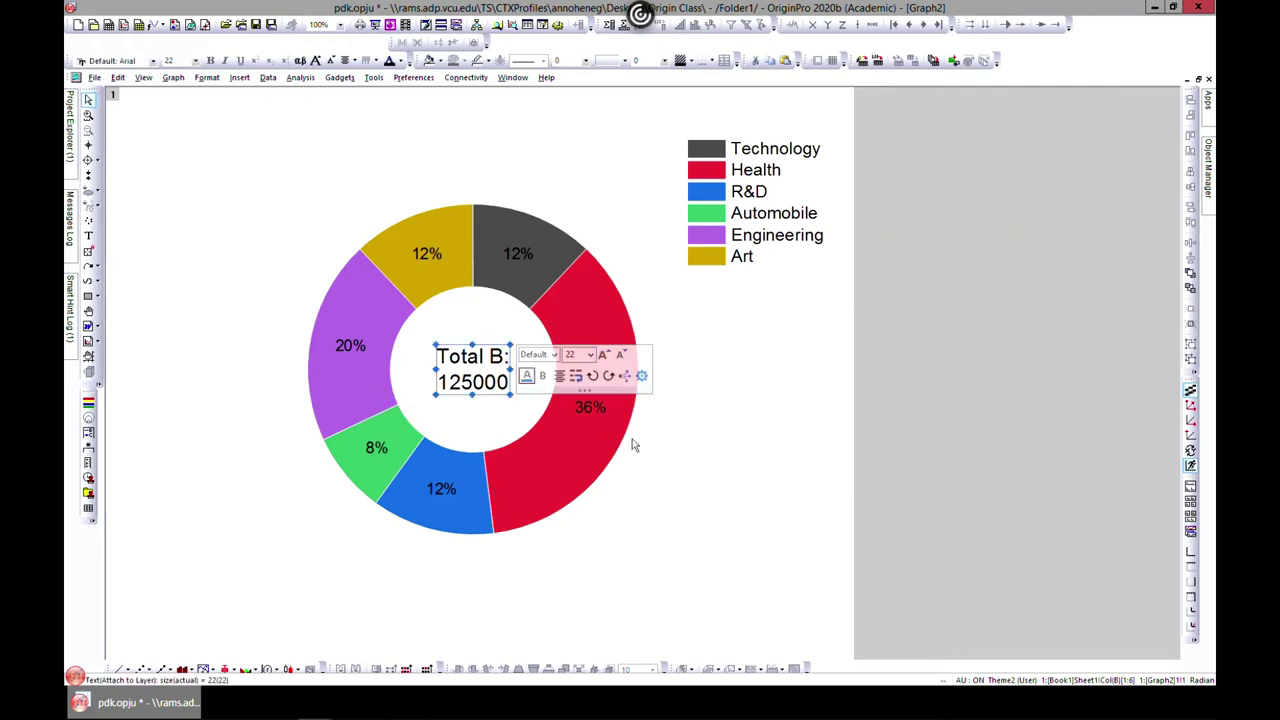
double_click(524, 290)
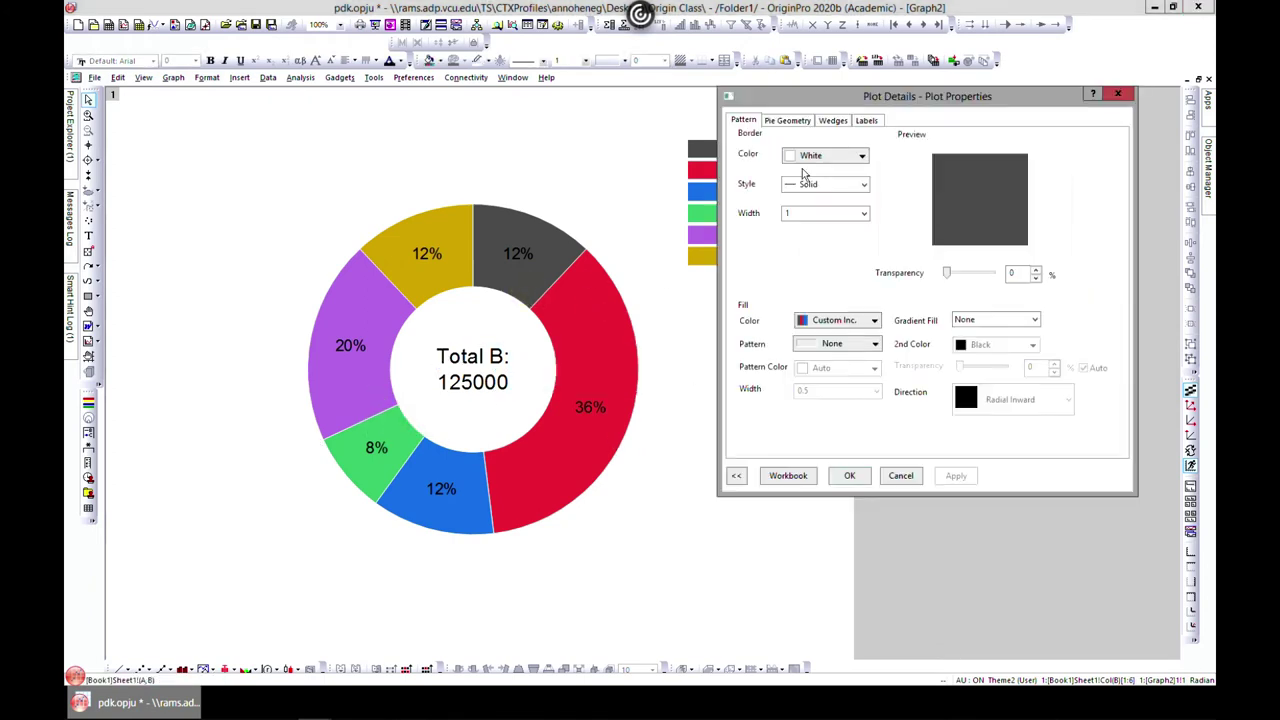
click(808, 121)
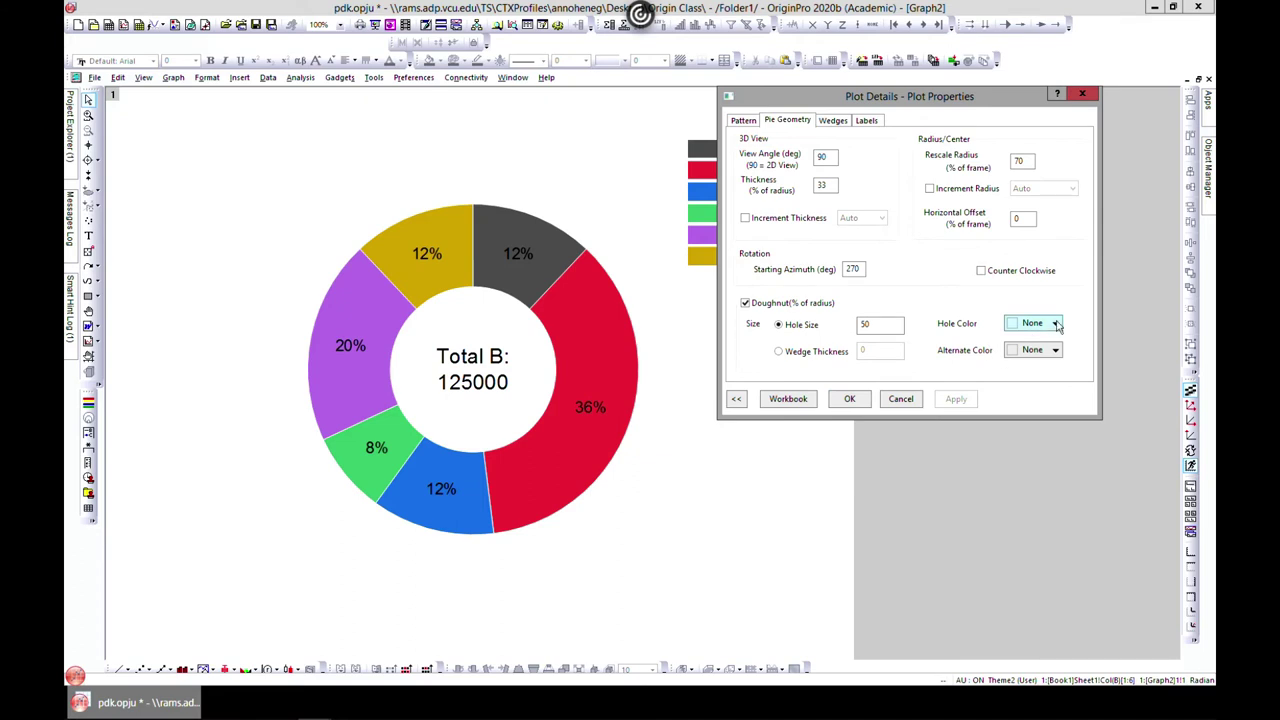
click(1057, 325)
click(1025, 360)
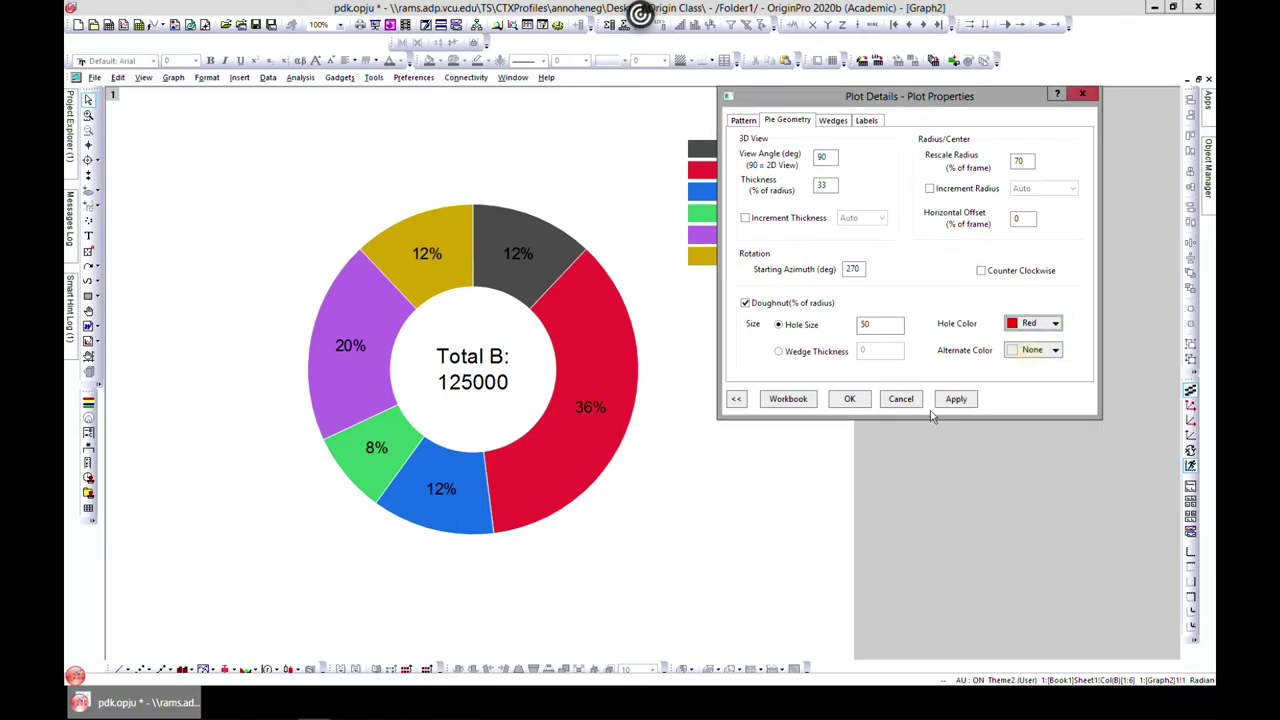
click(948, 399)
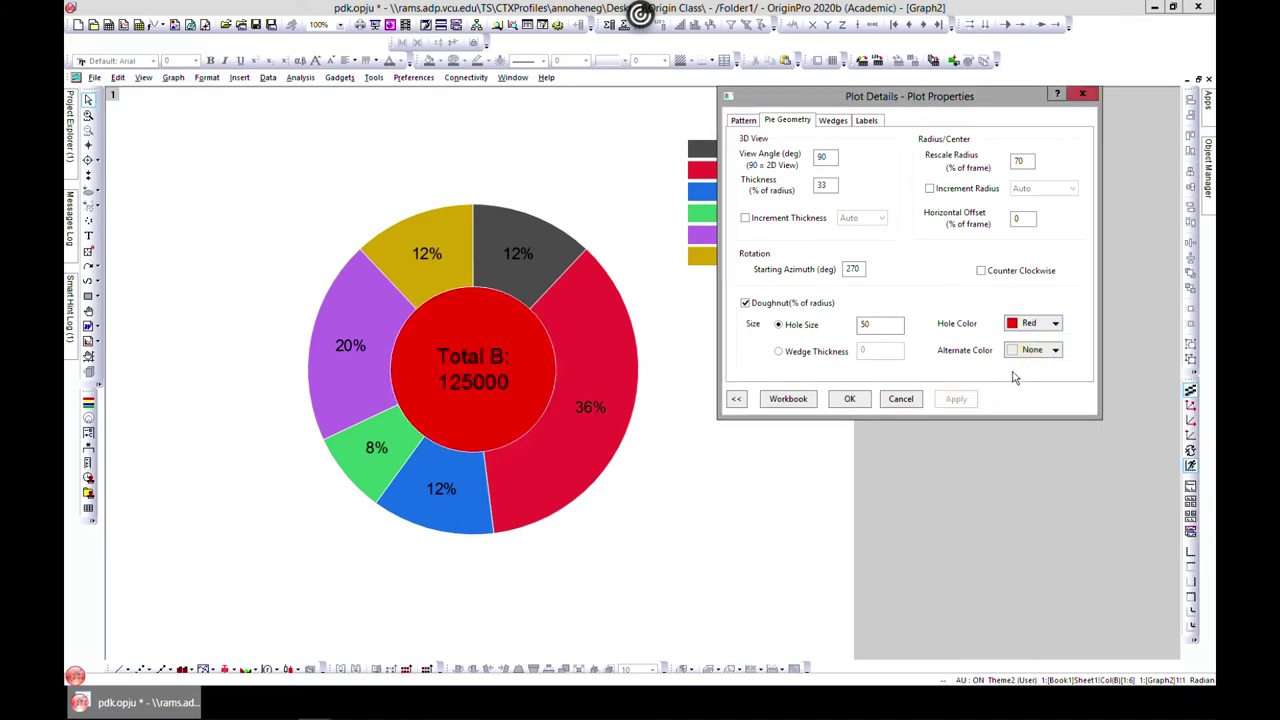
Size the doughnut by wedge thickness instead of hole size, using 50% of radius, and apply the setting.
click(783, 355)
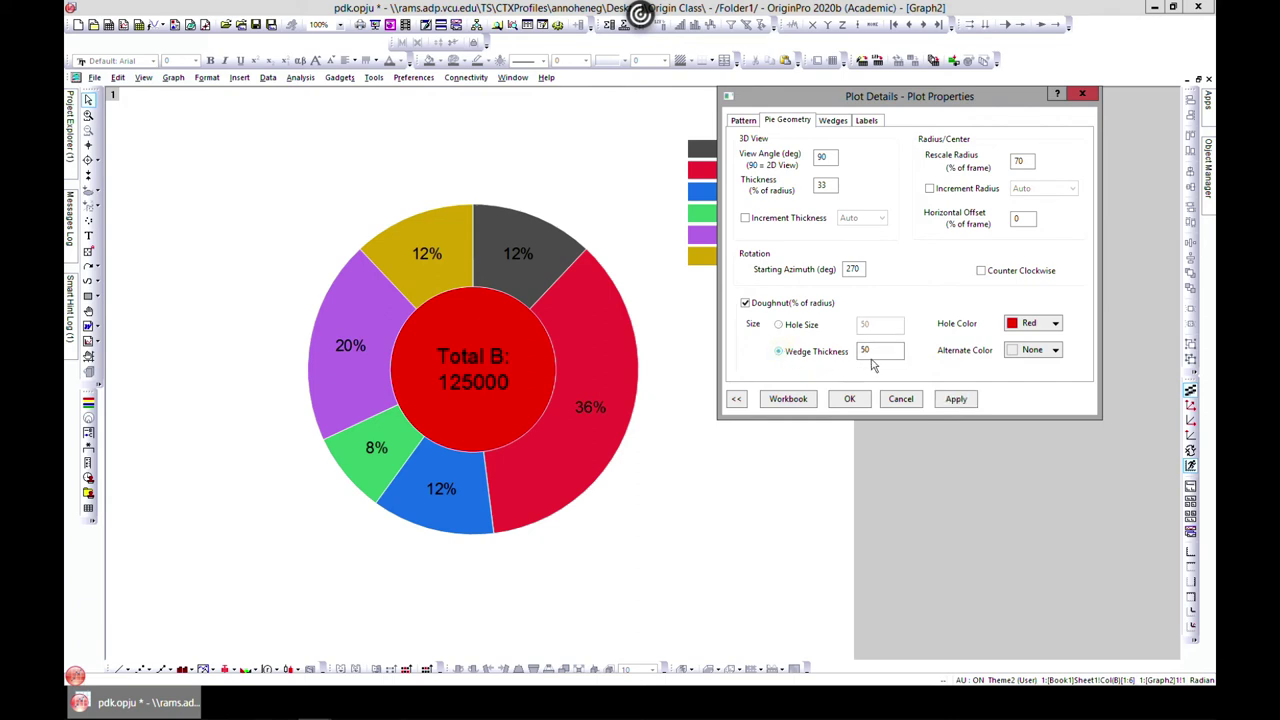
click(880, 352)
text(50)
click(956, 400)
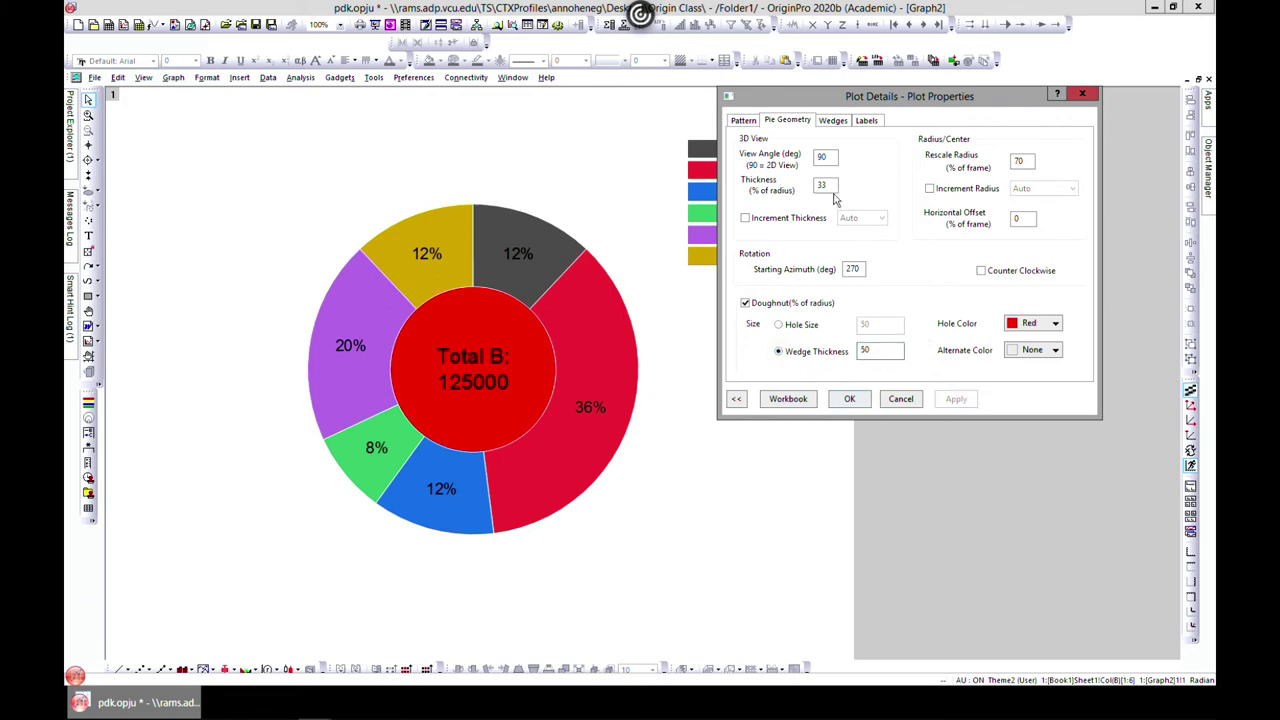
Change the doughnut's 3D view angle to 80 degrees and apply it.
drag(832, 157, 795, 160)
text(8)
click(956, 401)
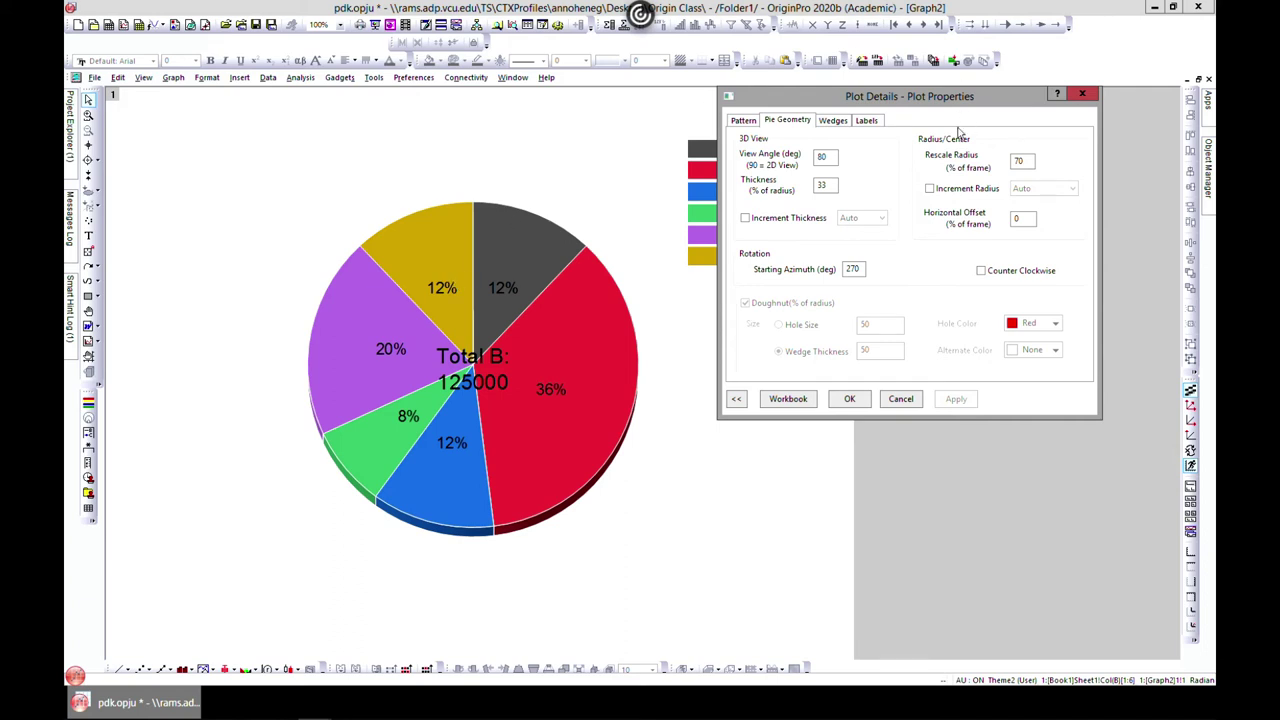
Close the plot properties, restore the second graph to a floating window and shift it slightly over the worksheet.
click(1082, 96)
click(1197, 78)
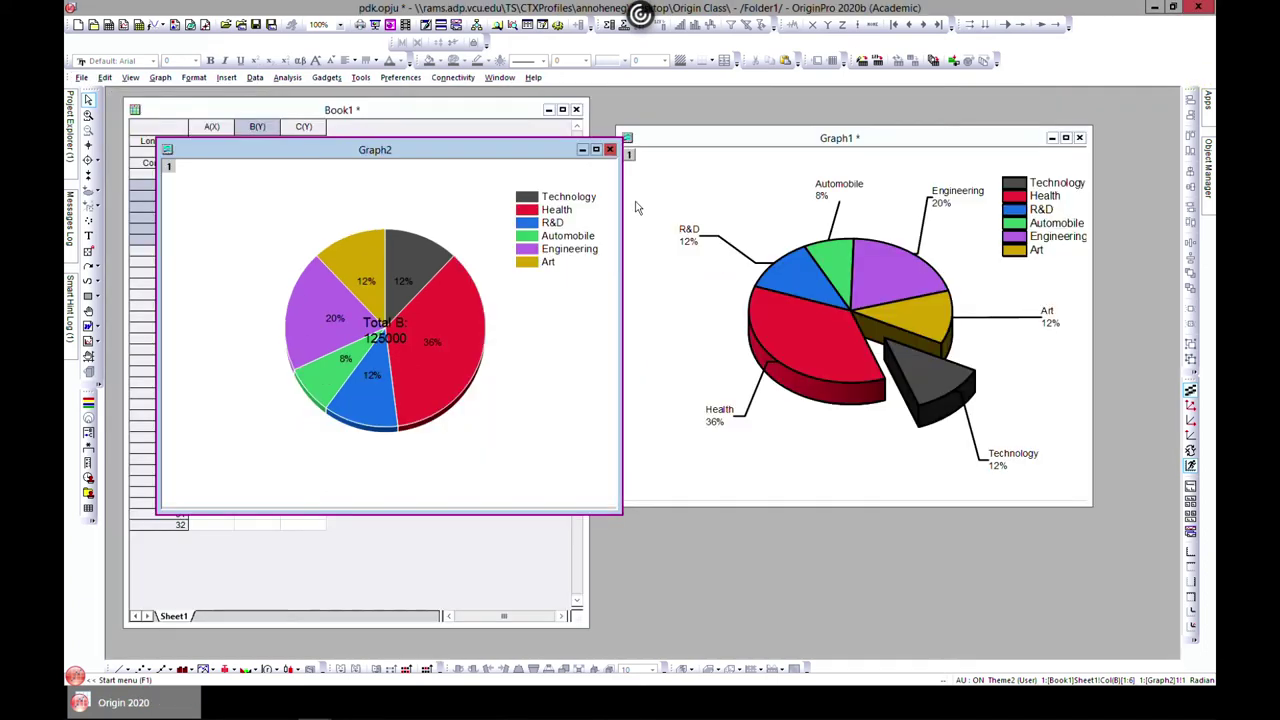
drag(490, 151, 508, 157)
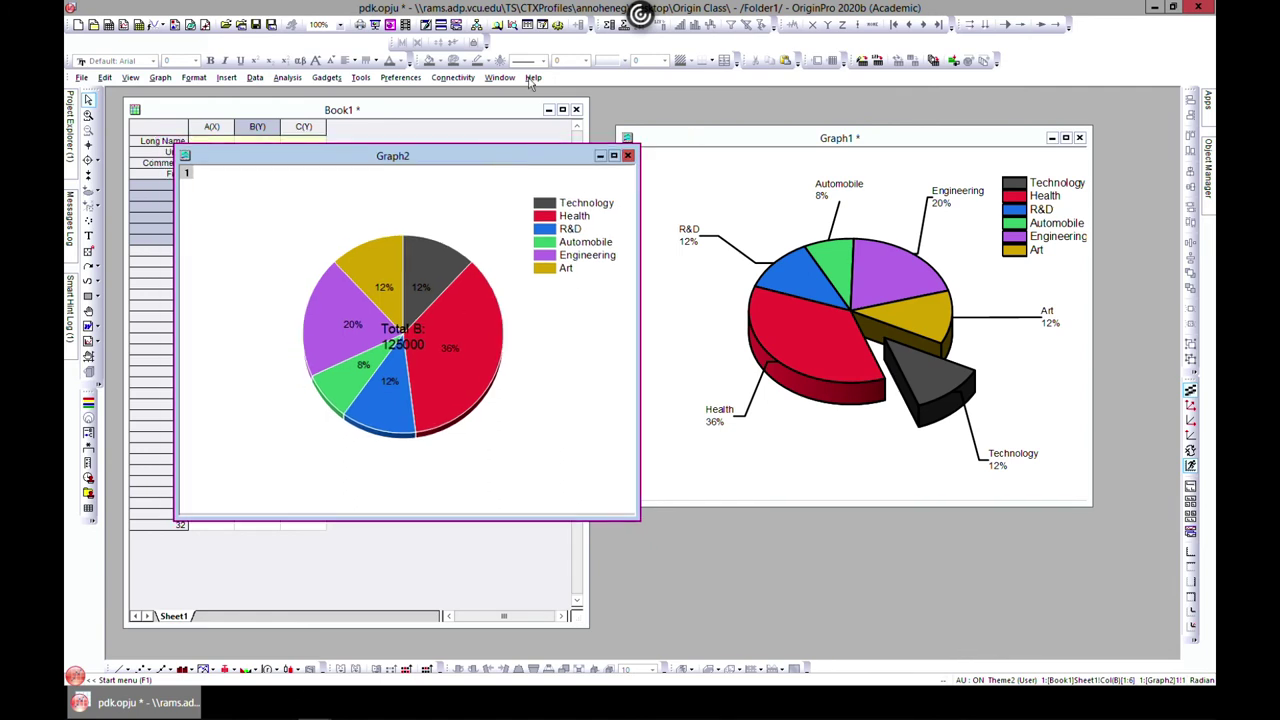
Plot worksheet columns A and B as a Pie of Pie chart and maximize the new graph window.
click(193, 106)
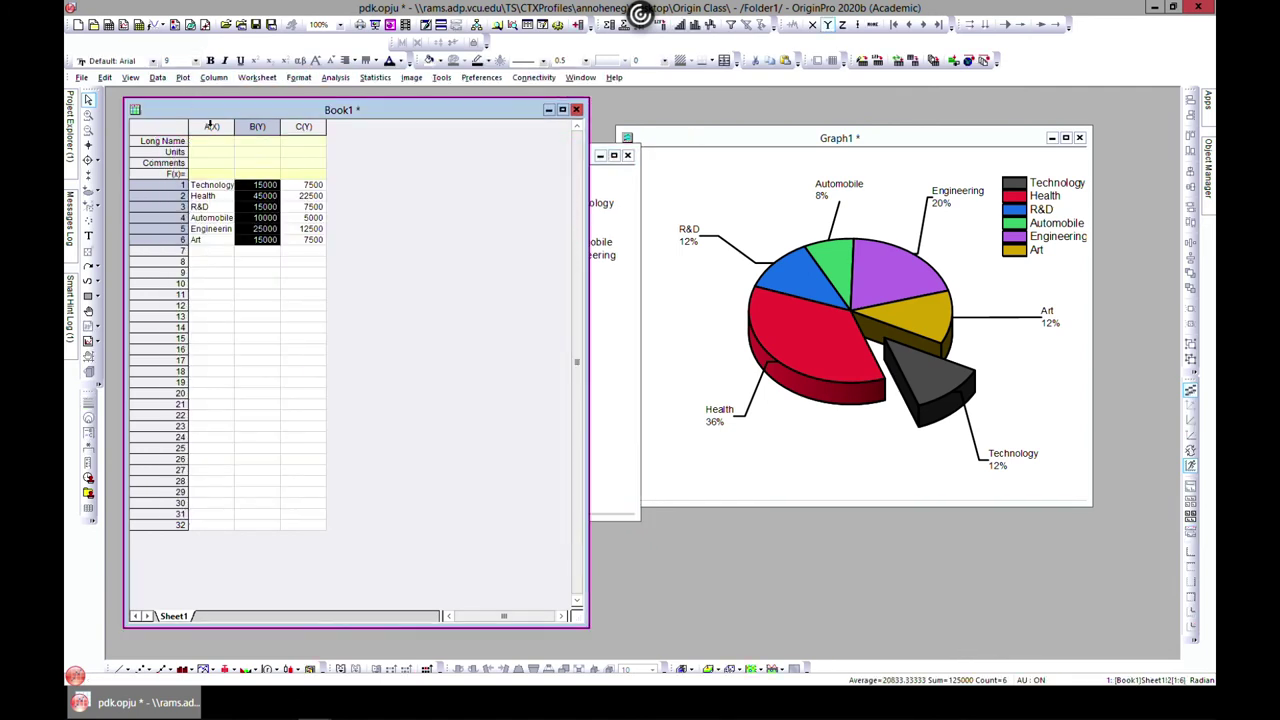
click(211, 126)
shift+click(276, 125)
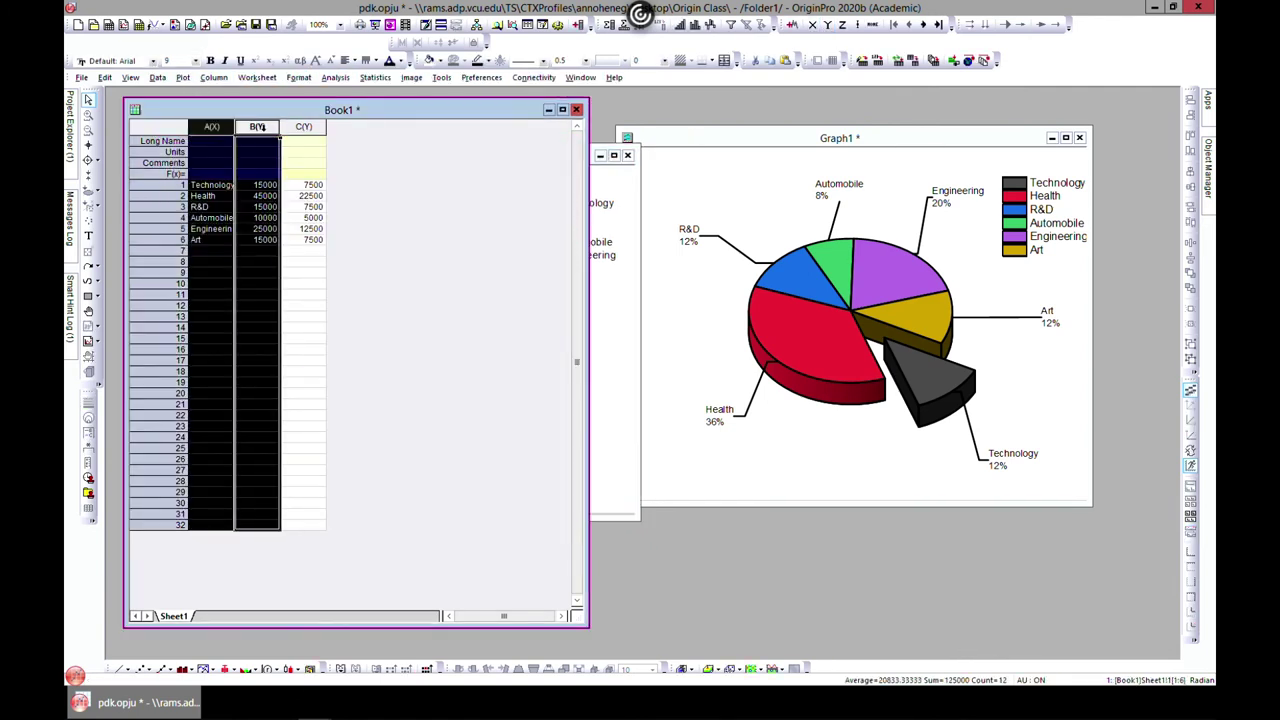
click(183, 77)
mouse_move(240, 130)
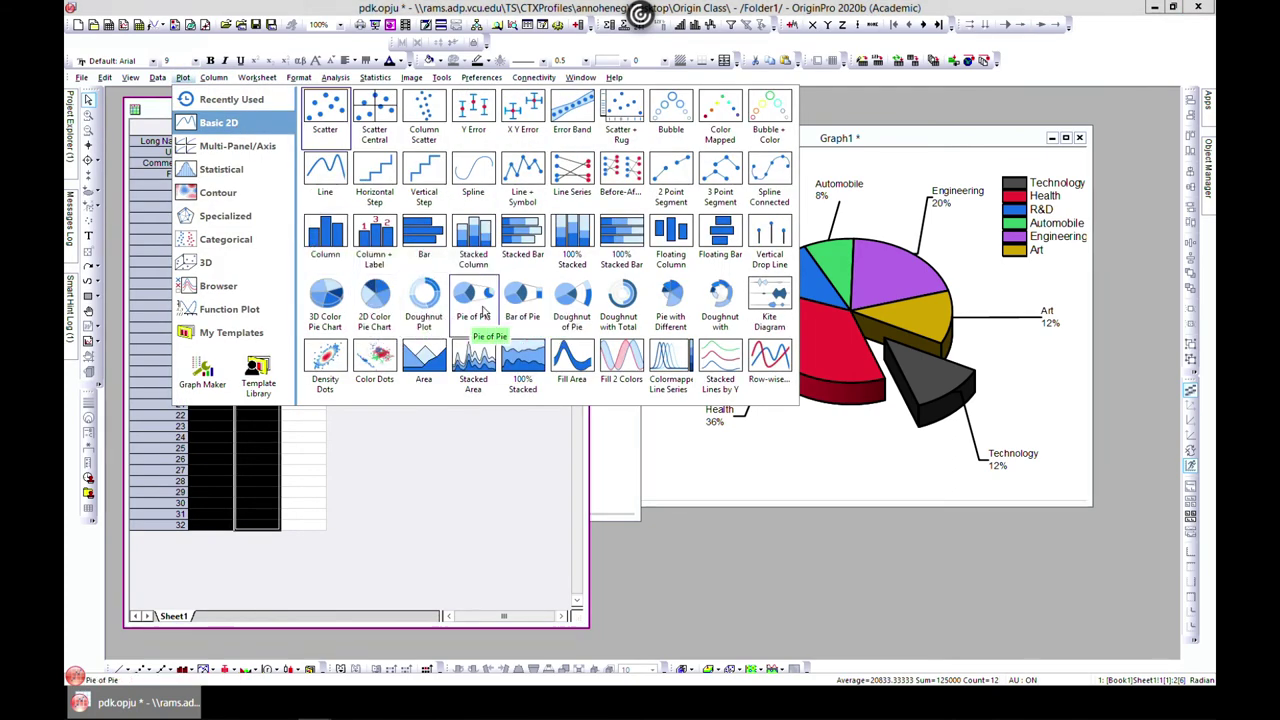
click(486, 316)
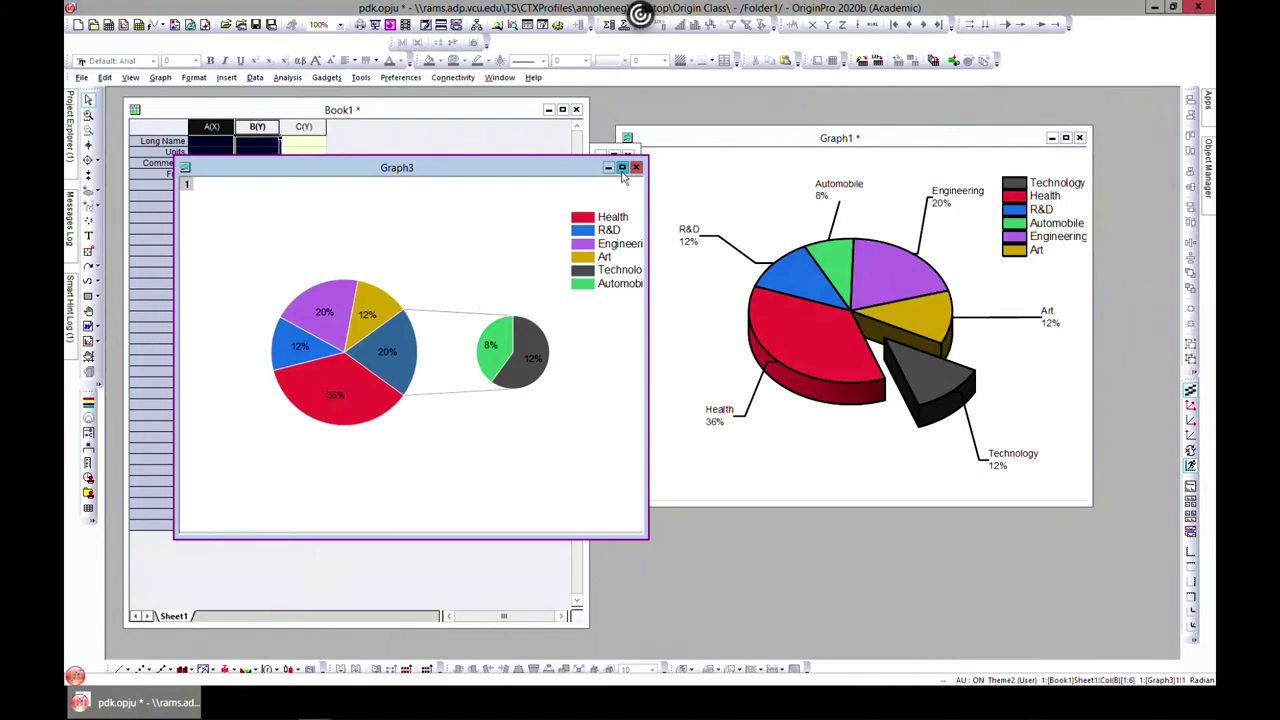
click(621, 167)
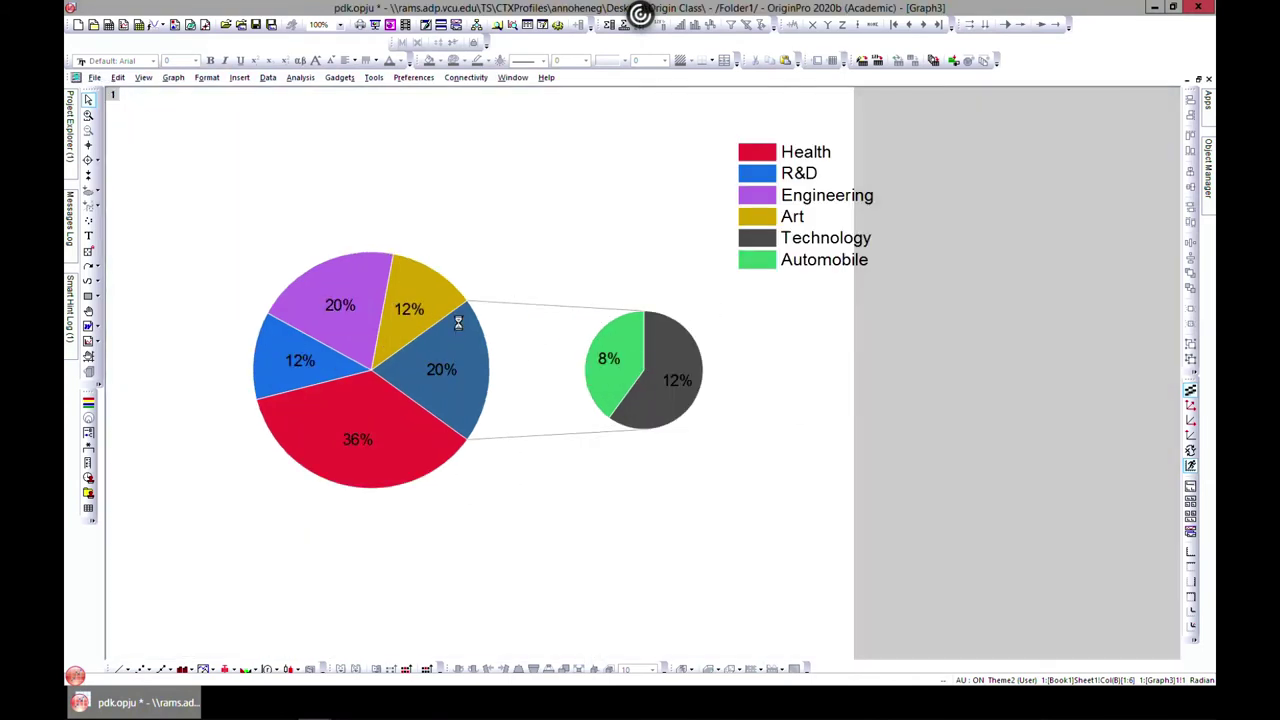
Add the Art and Engineering wedges to the combined wedges shown in the second pie, applying each change.
mouse_move(457, 355)
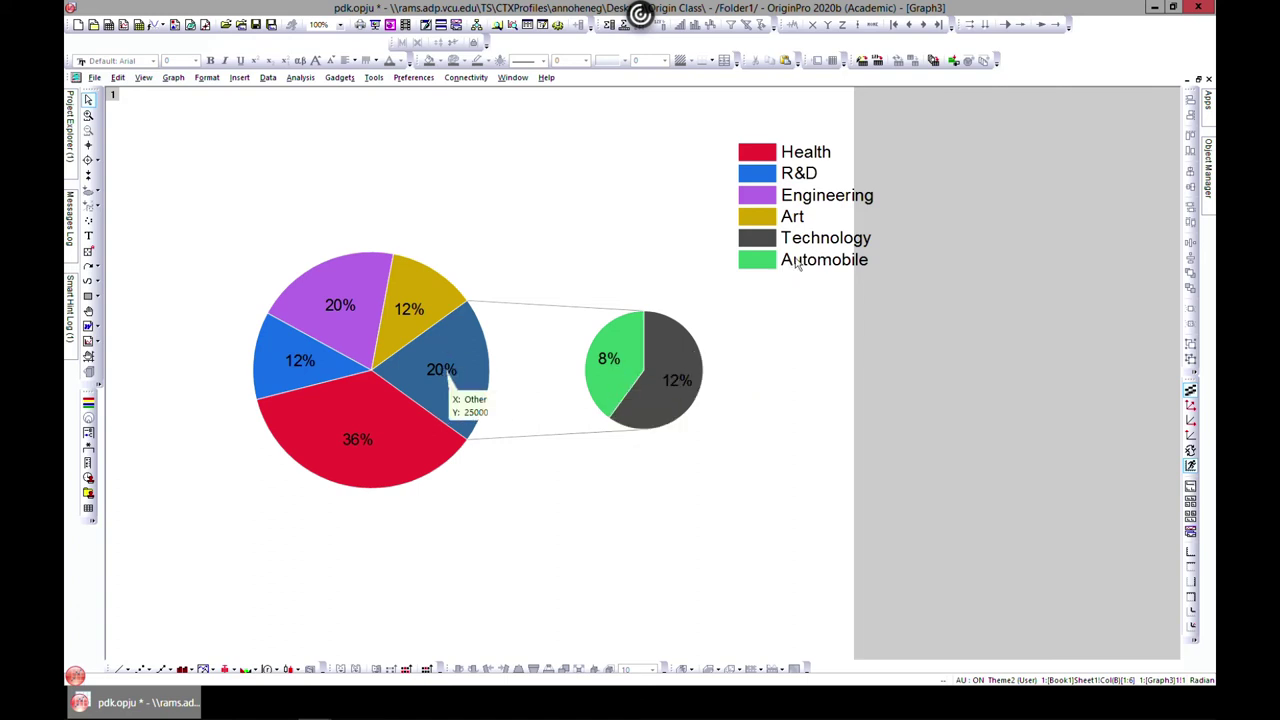
double_click(598, 368)
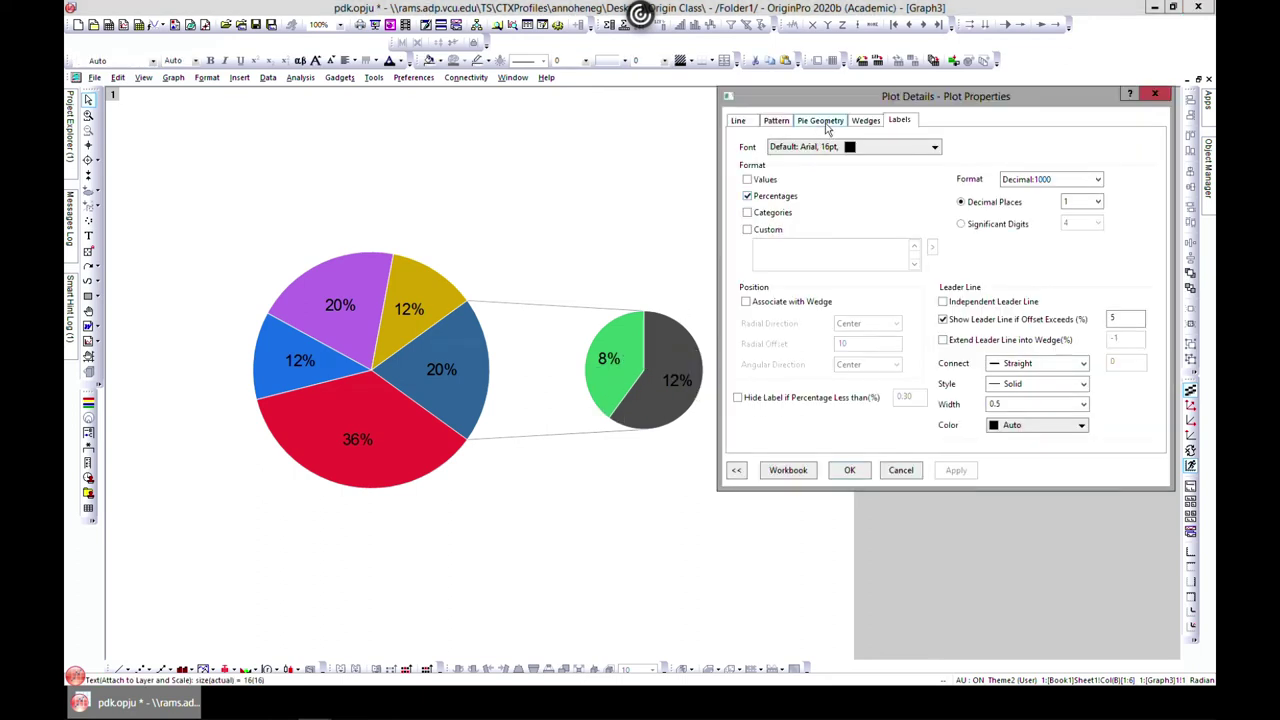
click(866, 122)
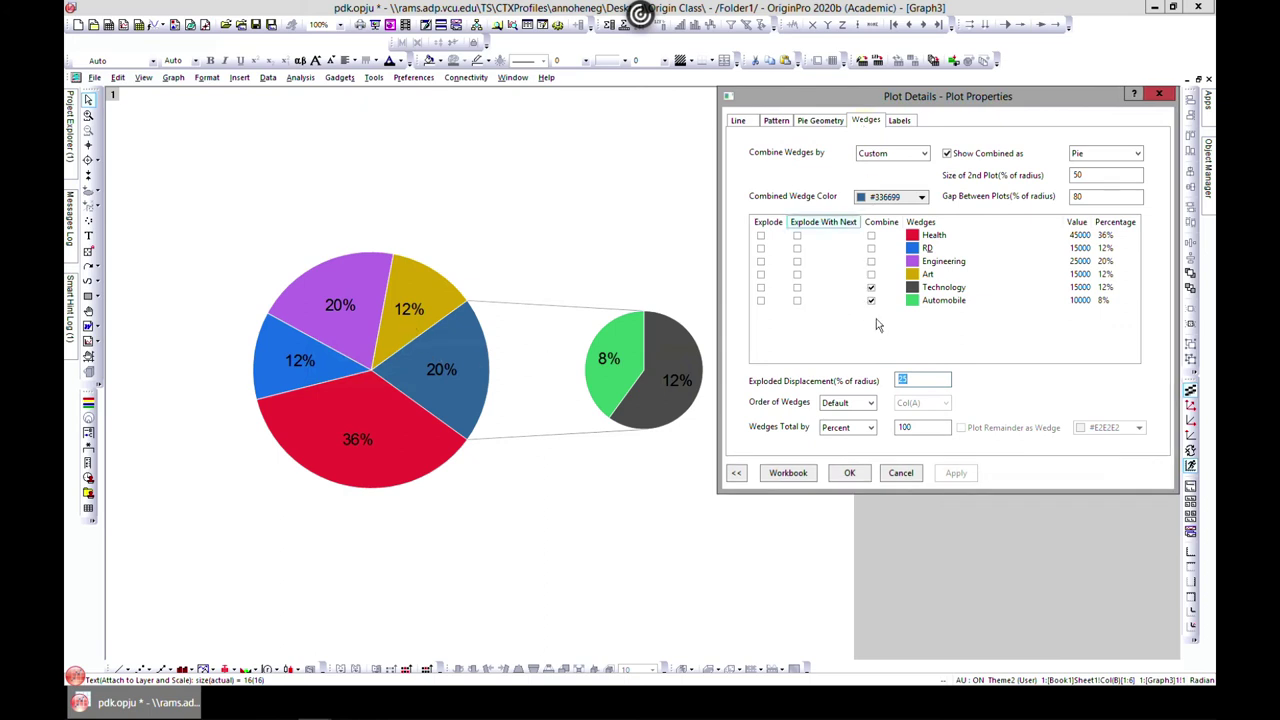
click(871, 274)
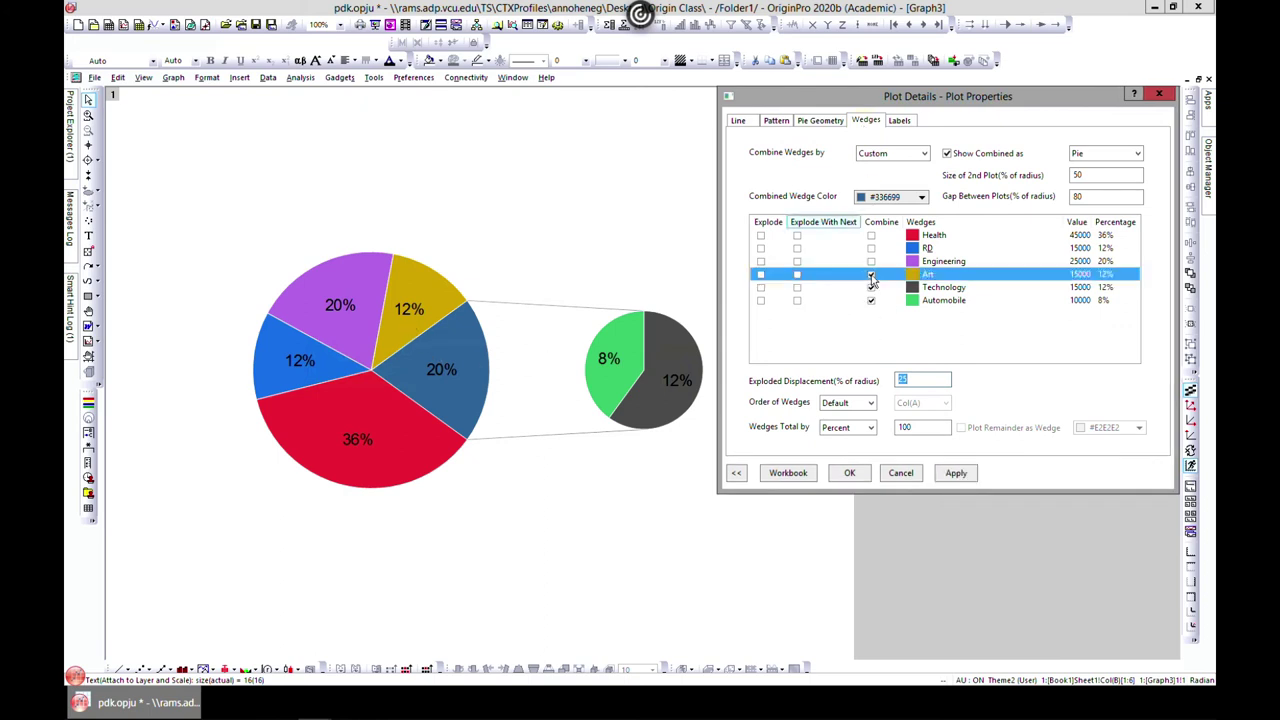
click(957, 474)
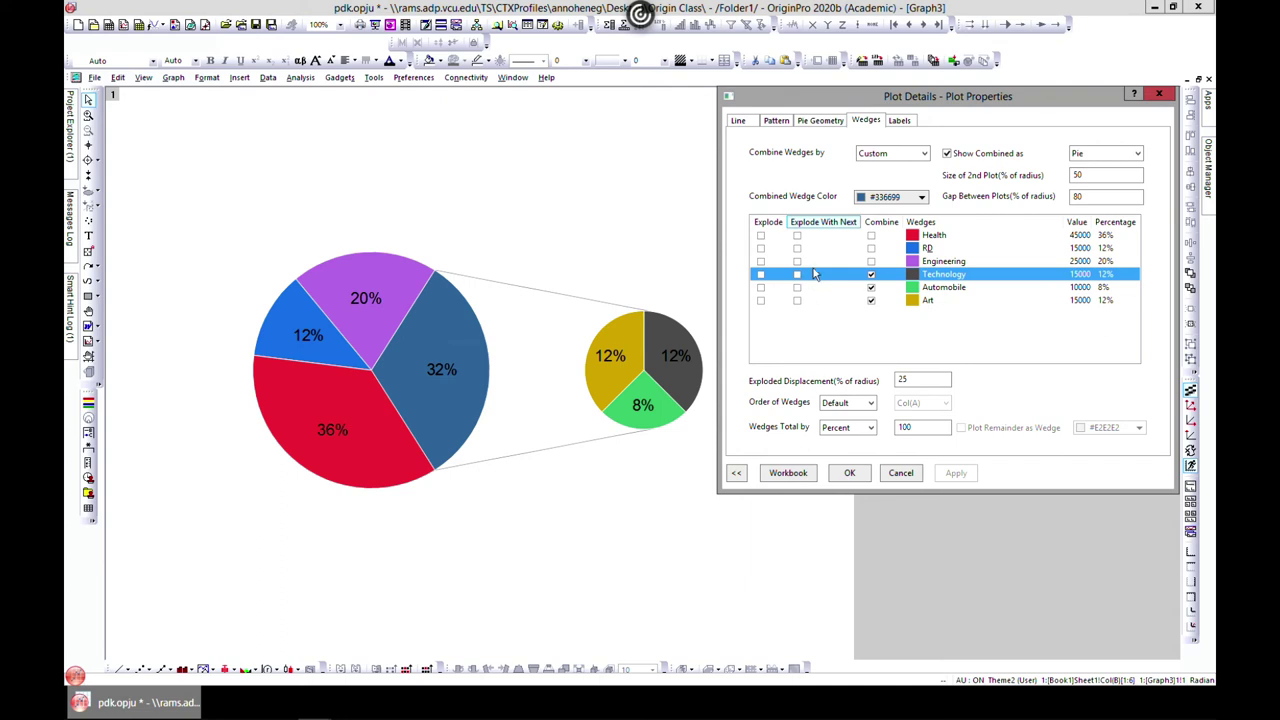
click(871, 261)
click(957, 473)
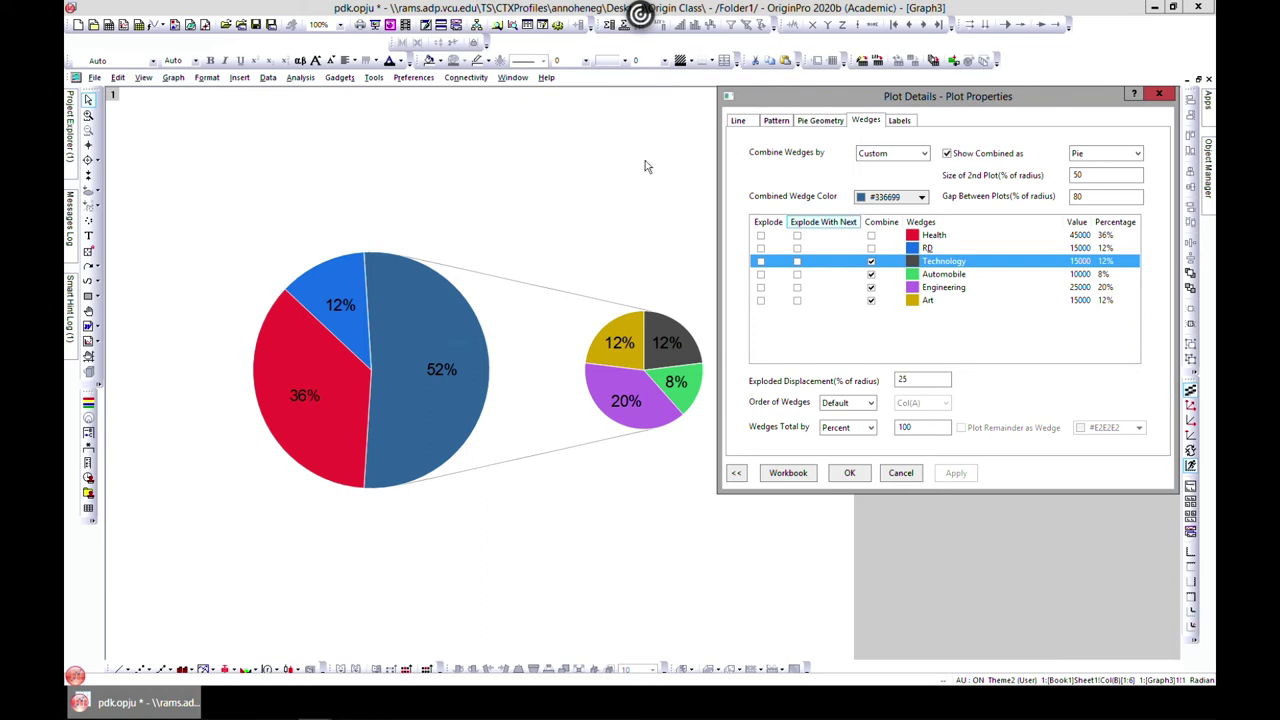
Set the pie's 3D view angle to 45 degrees, and restore the graph to a floating window placed clear of the worksheet data.
click(820, 121)
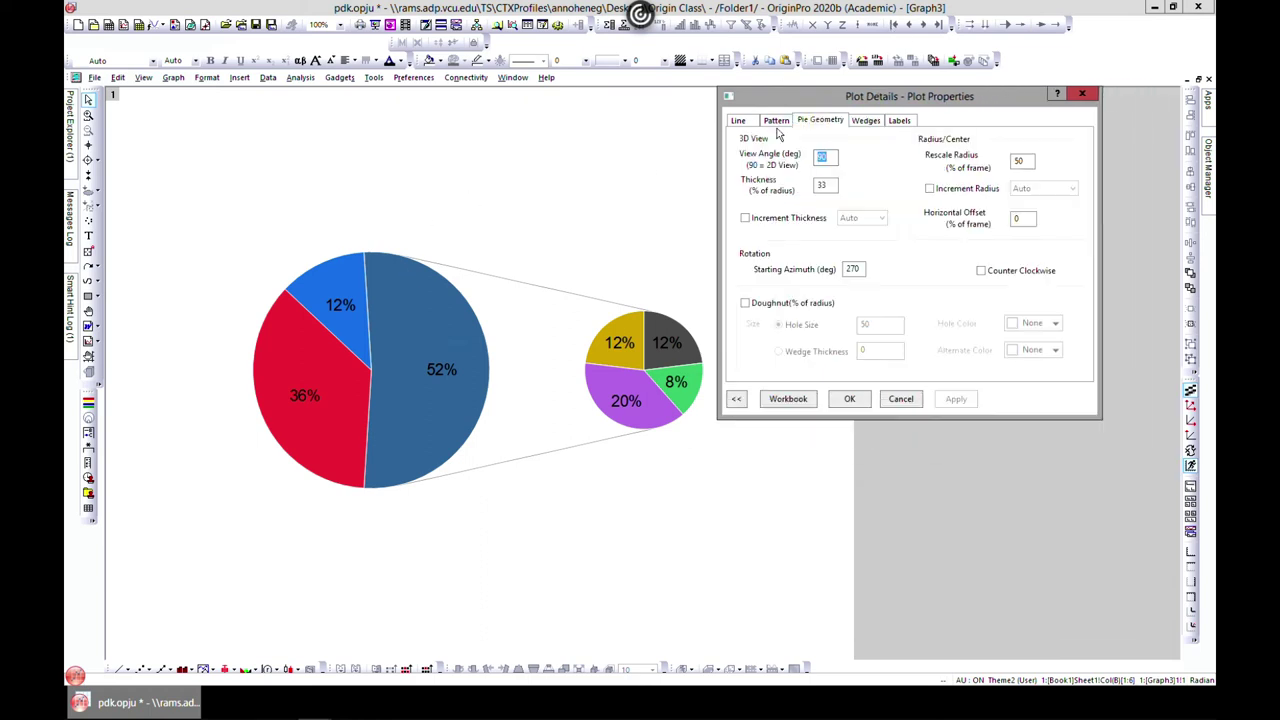
click(777, 121)
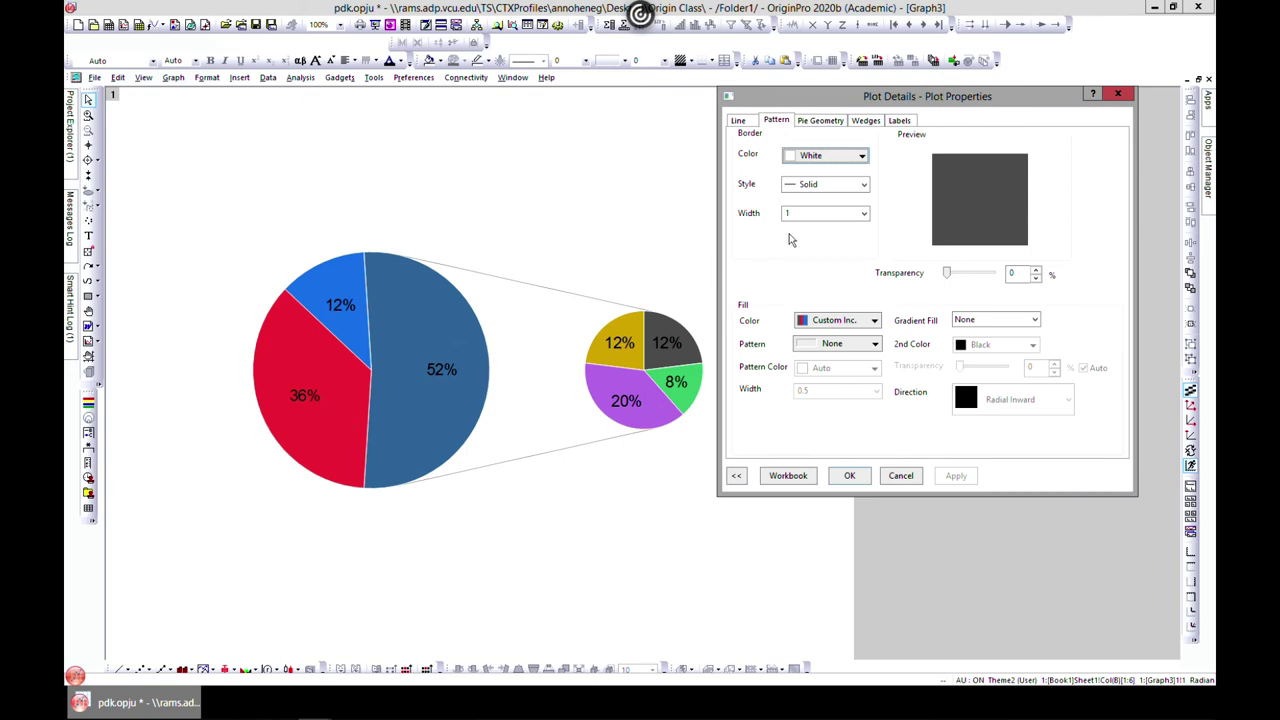
click(812, 122)
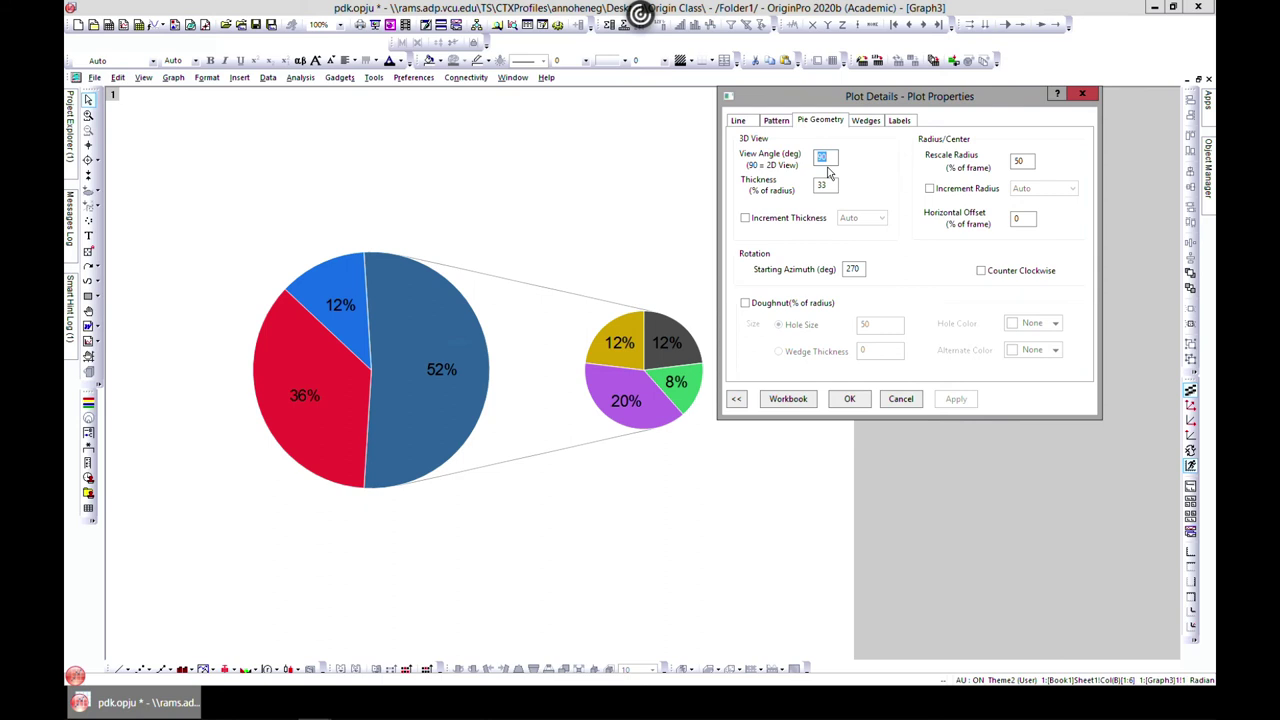
text(45)
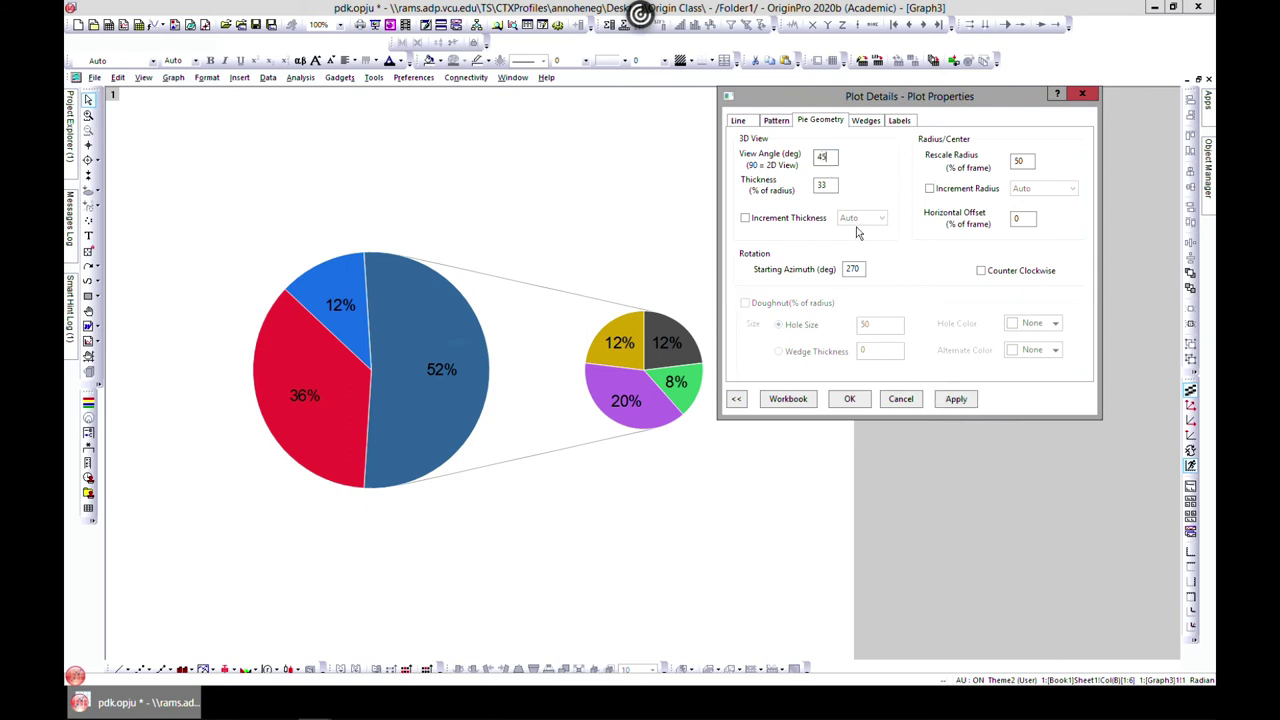
click(849, 398)
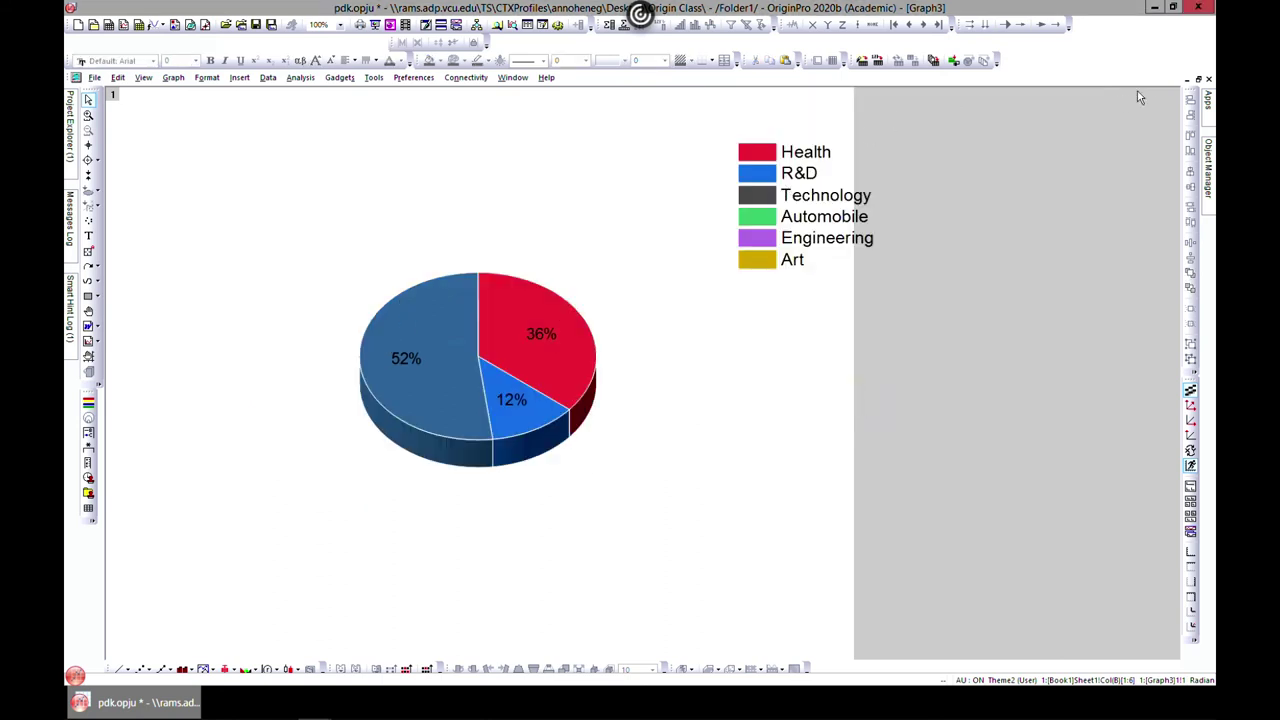
click(1198, 78)
drag(489, 180, 776, 285)
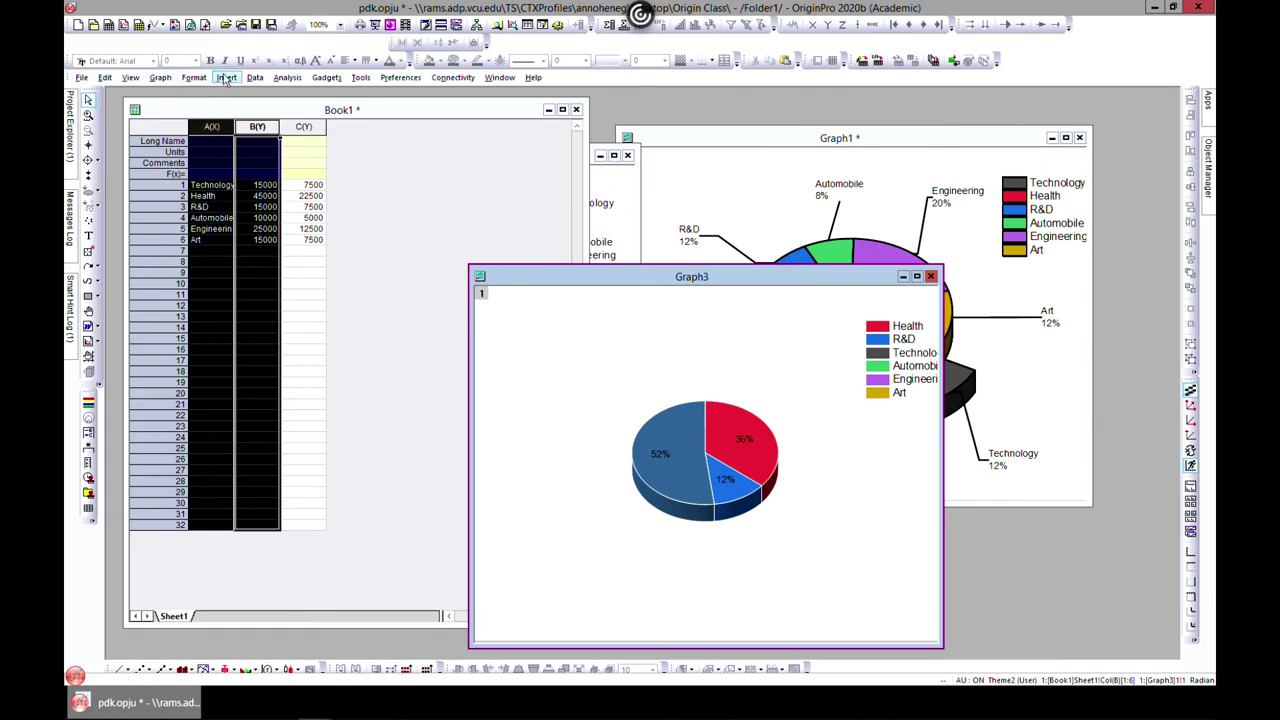
Plot the selected worksheet columns A and B as a Bar of Pie chart and move its window off the worksheet data.
click(250, 110)
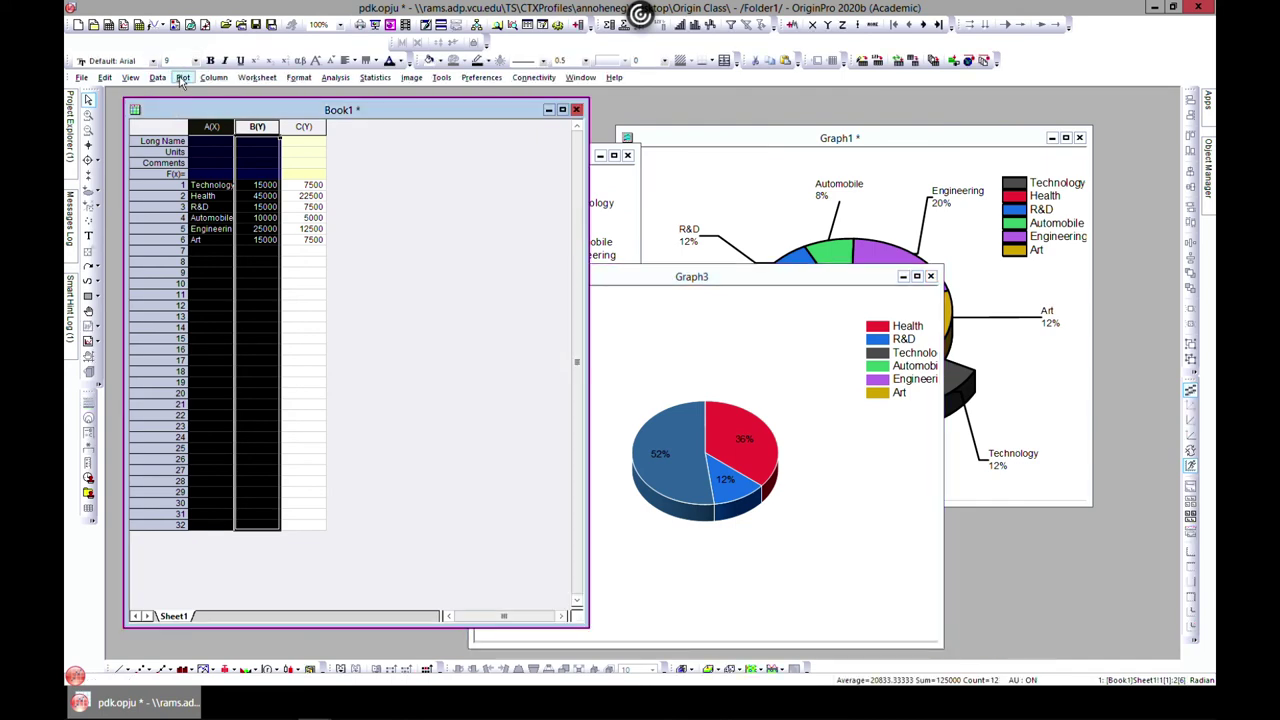
click(183, 78)
mouse_move(238, 127)
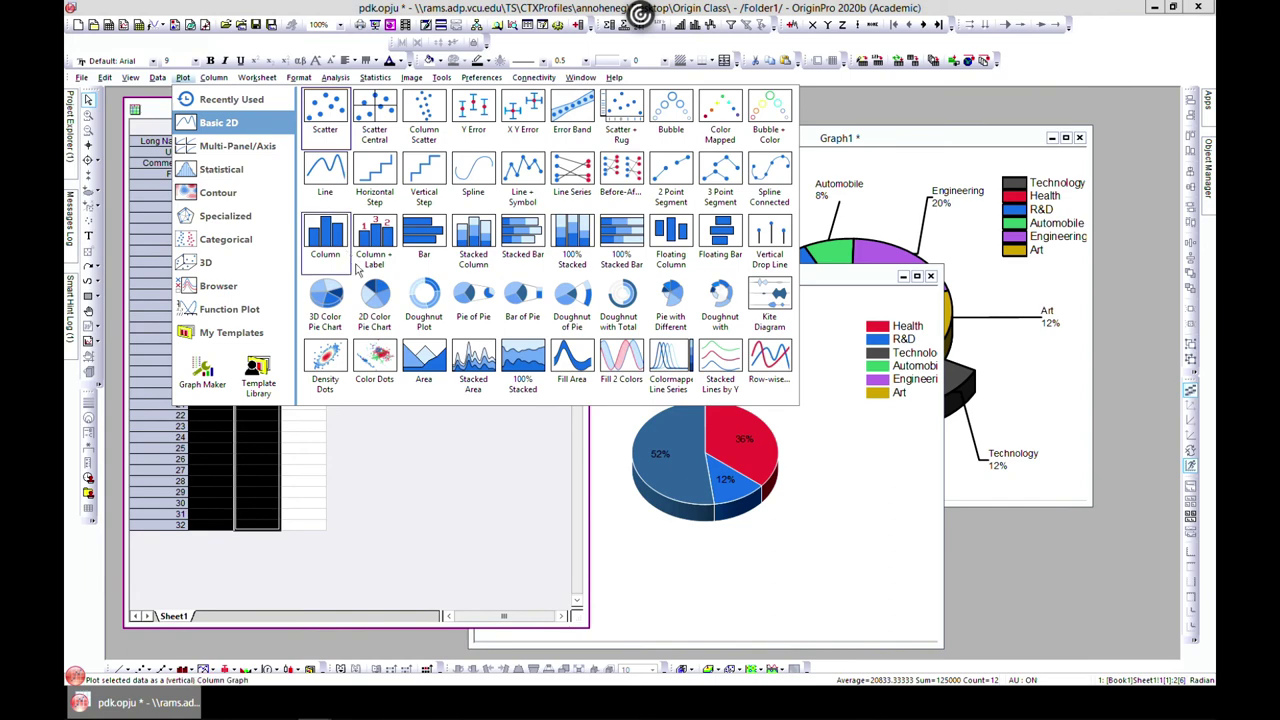
click(524, 314)
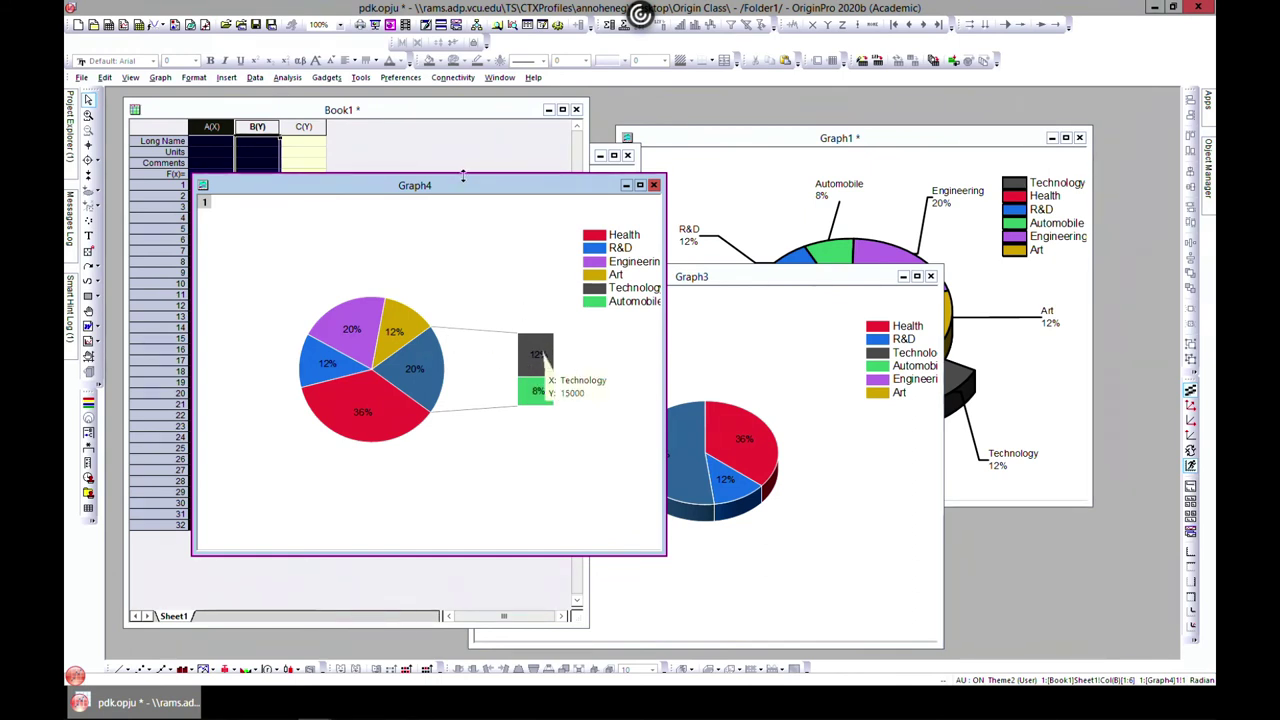
drag(450, 185, 742, 208)
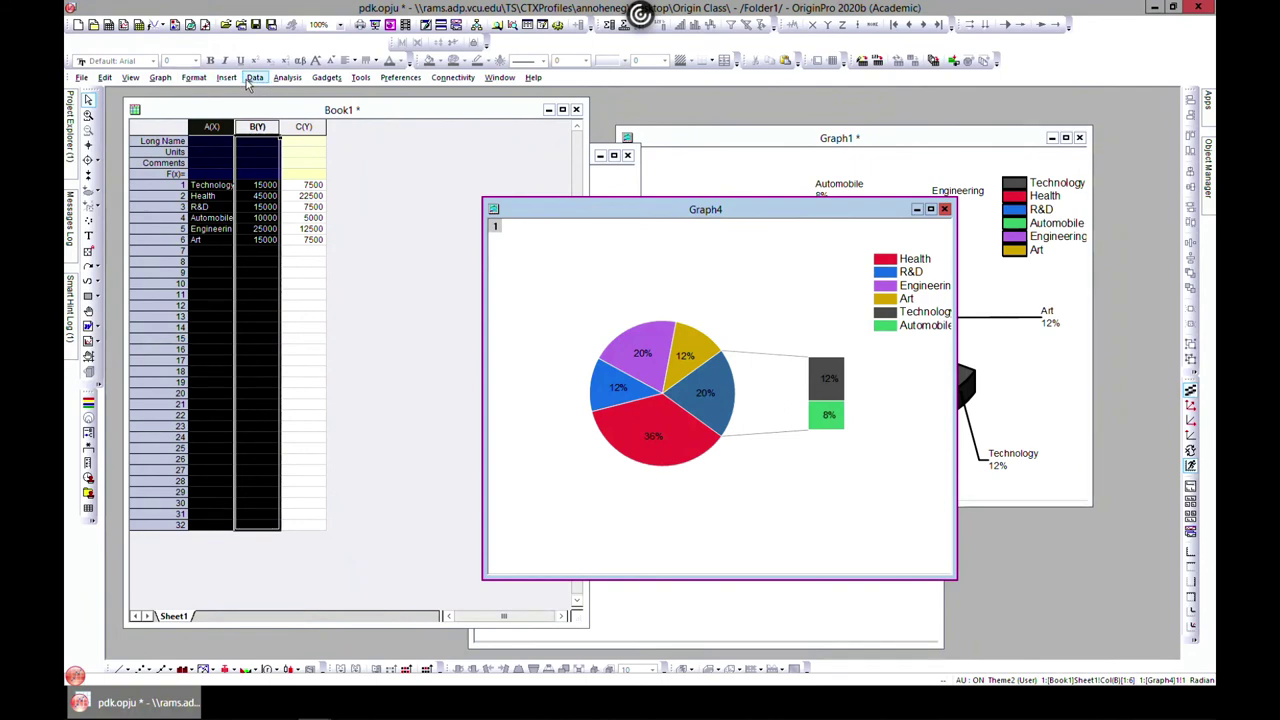
Plot the selected worksheet columns A and B as a Doughnut of Pie chart and move its window off the worksheet data.
click(193, 108)
click(183, 77)
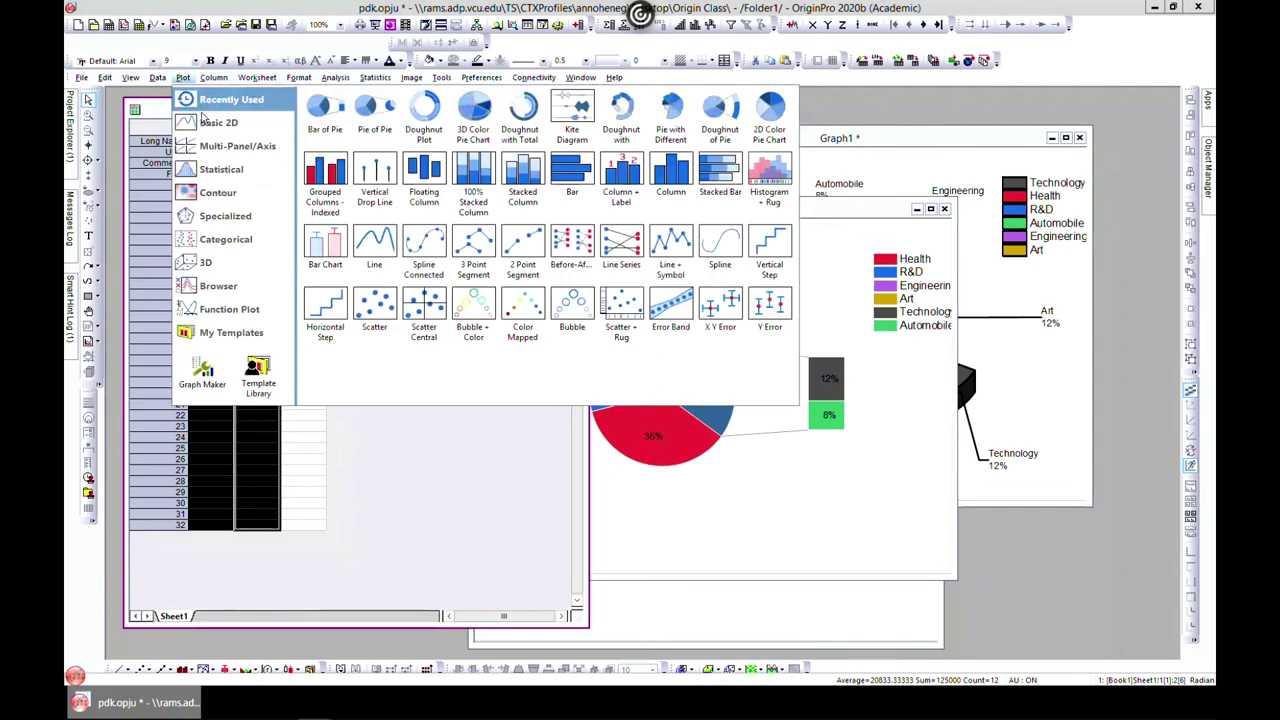
mouse_move(206, 122)
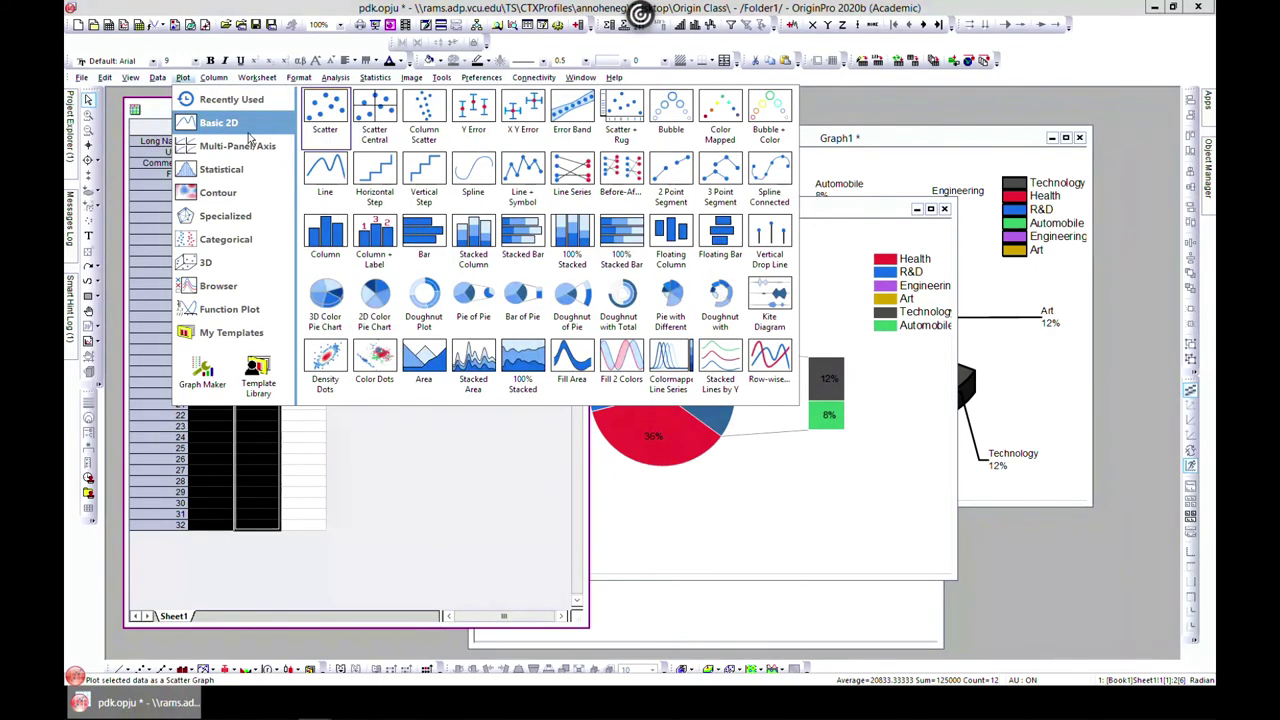
mouse_move(248, 145)
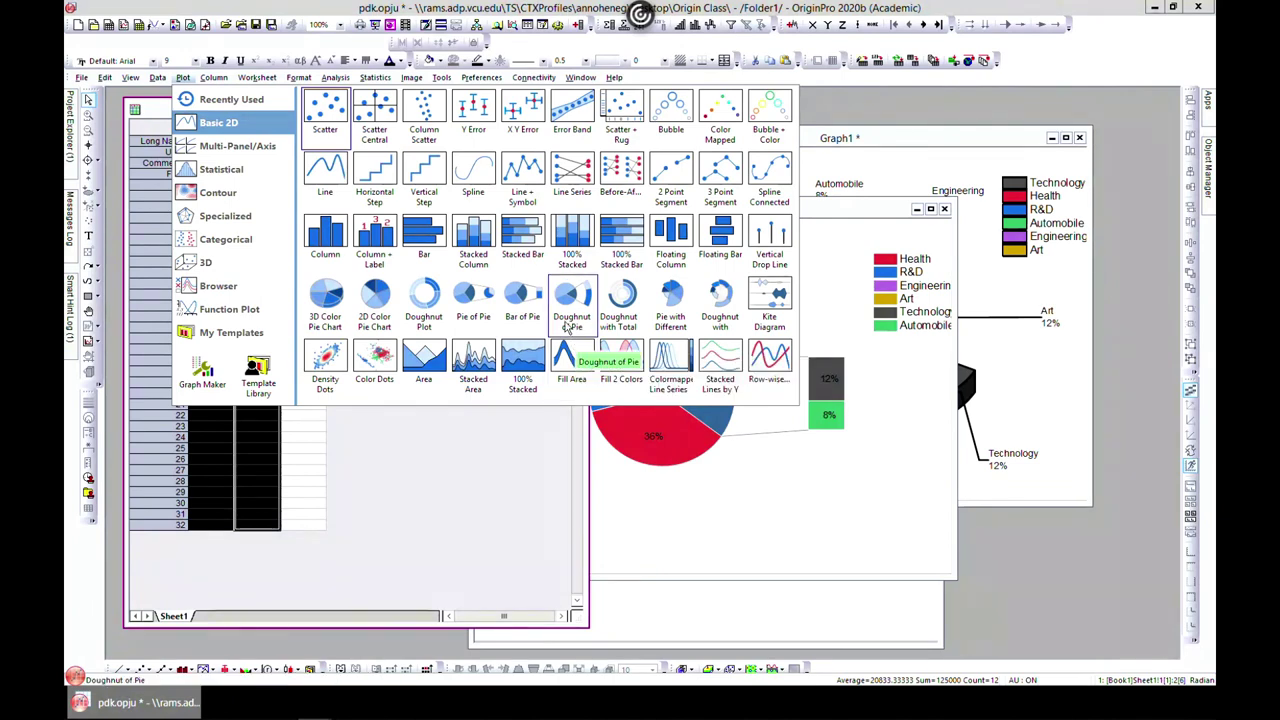
click(571, 330)
mouse_move(510, 200)
mouse_down()
mouse_move(639, 203)
mouse_move(818, 156)
mouse_up()
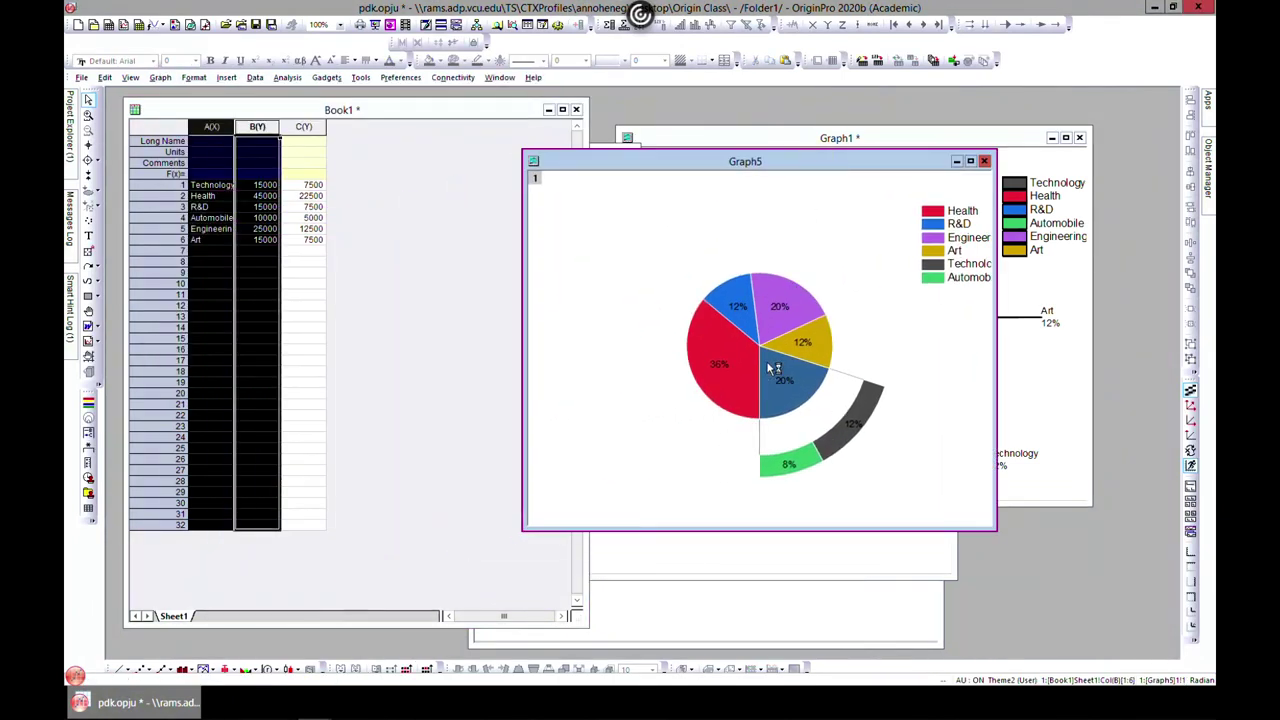
Combine only the Health and Automobile wedges in the Doughnut of Pie chart, accept the change and shift its window toward the worksheet.
mouse_move(768, 384)
double_click(786, 460)
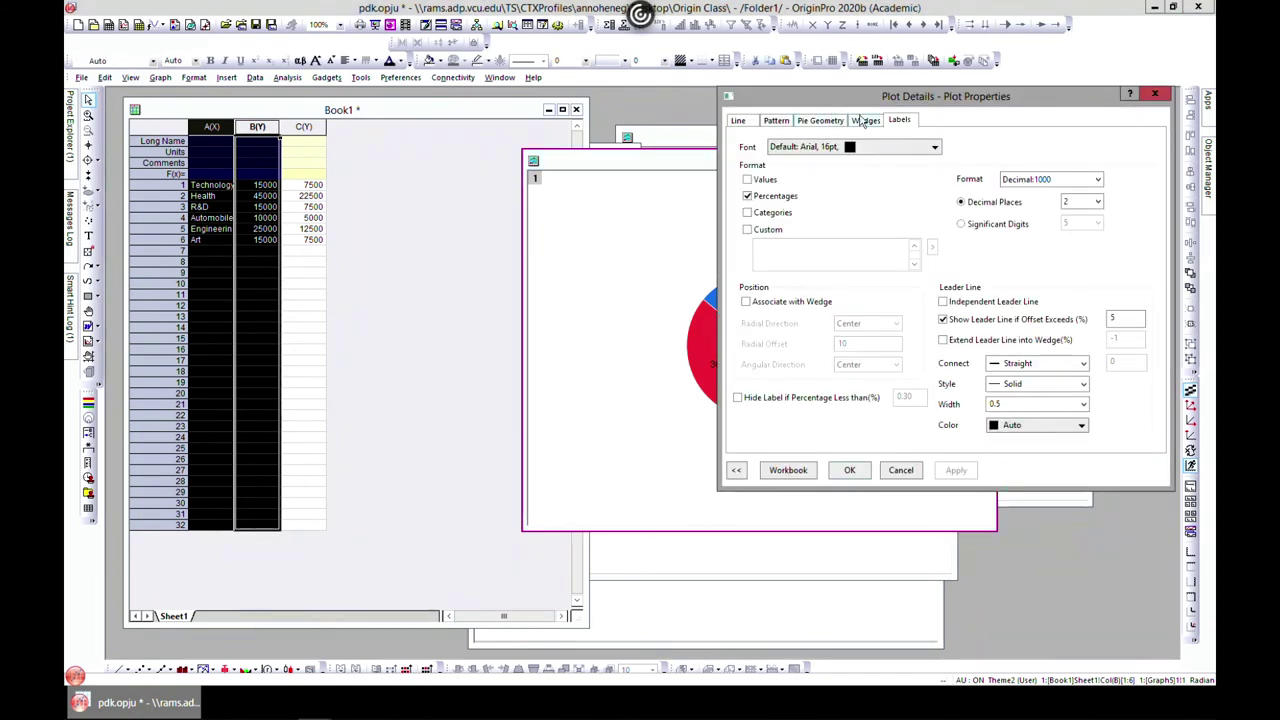
click(865, 120)
click(871, 235)
click(871, 261)
click(871, 287)
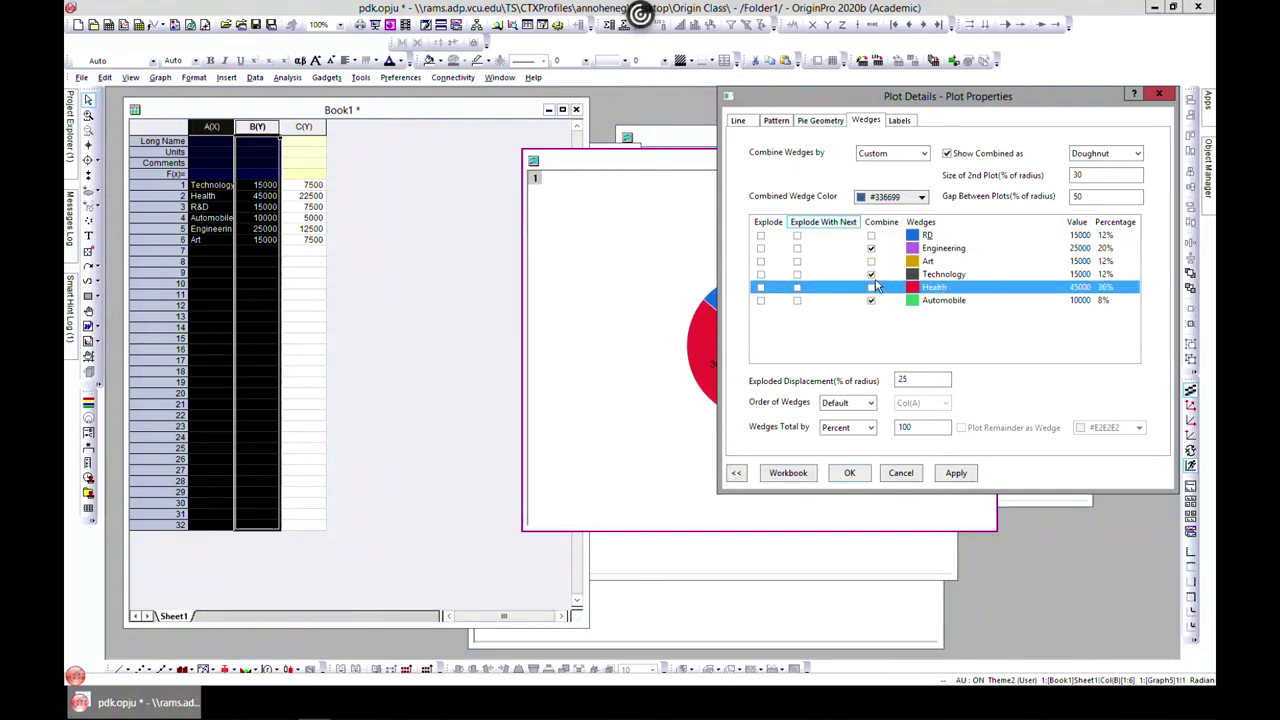
click(871, 276)
click(871, 274)
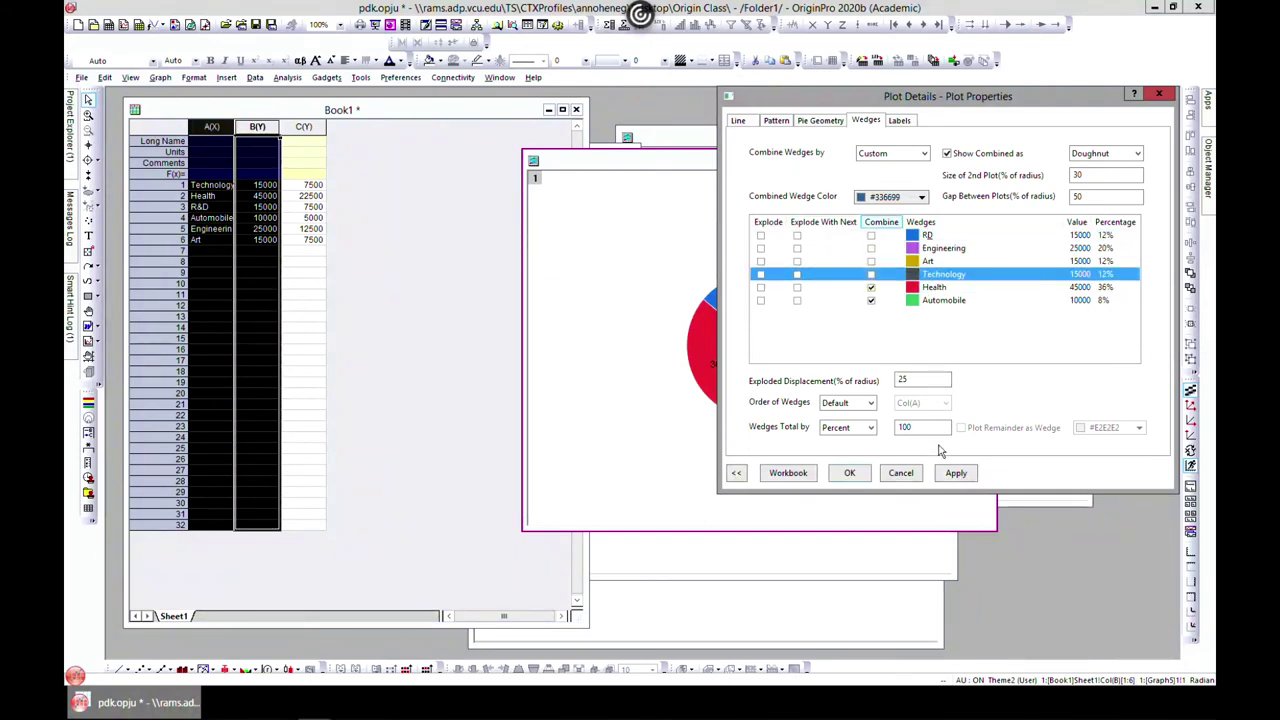
click(956, 473)
click(849, 473)
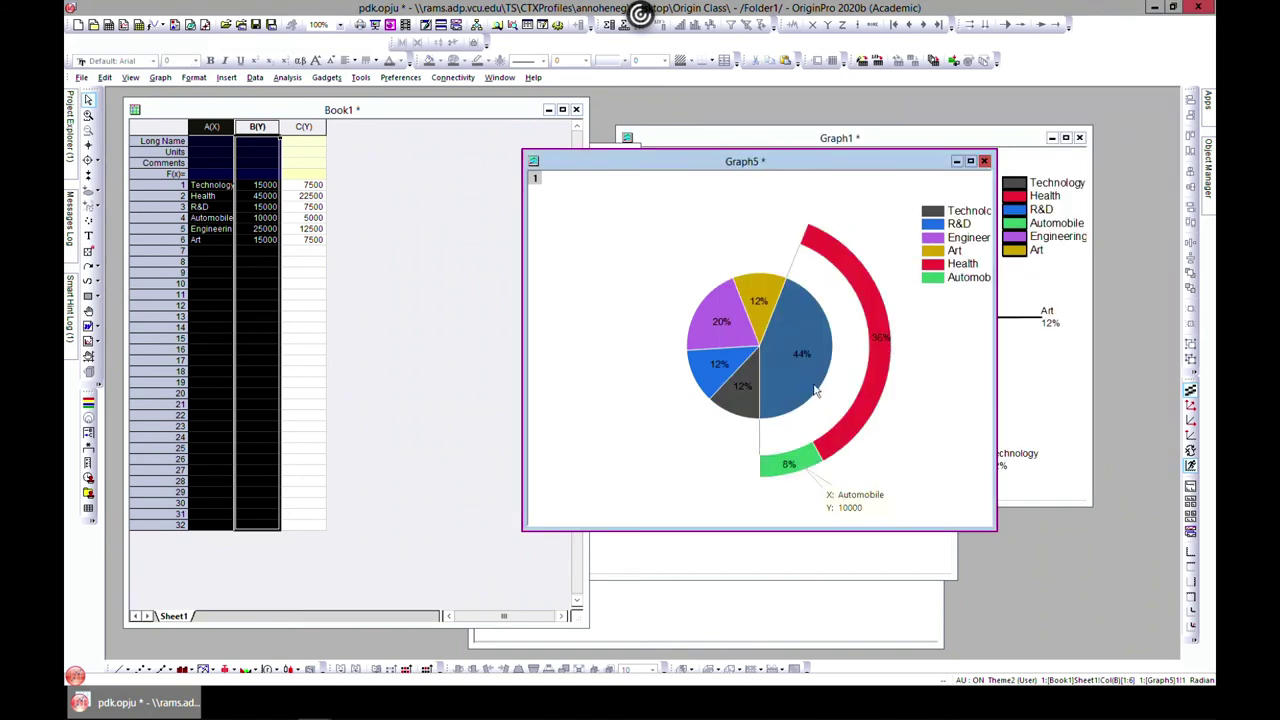
drag(843, 165, 651, 174)
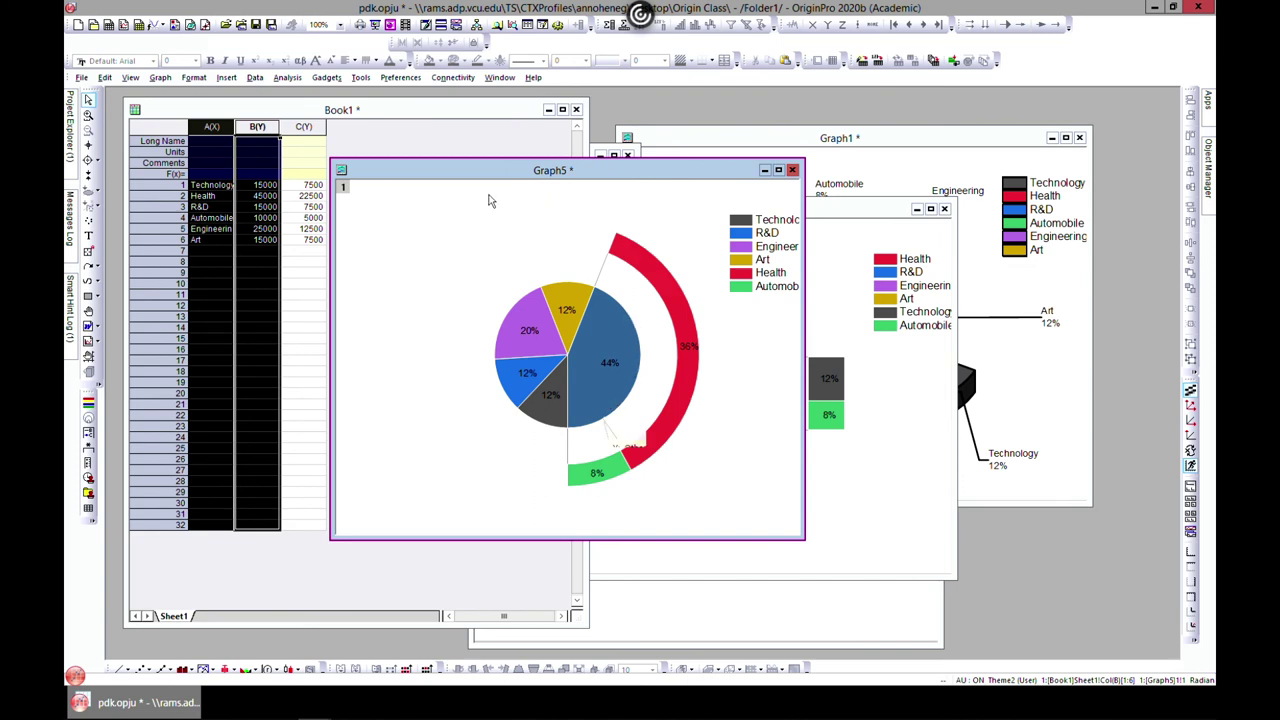
Plot worksheet columns A and B as a pie chart with different wedge radii and move its window off the worksheet data.
click(270, 114)
click(226, 128)
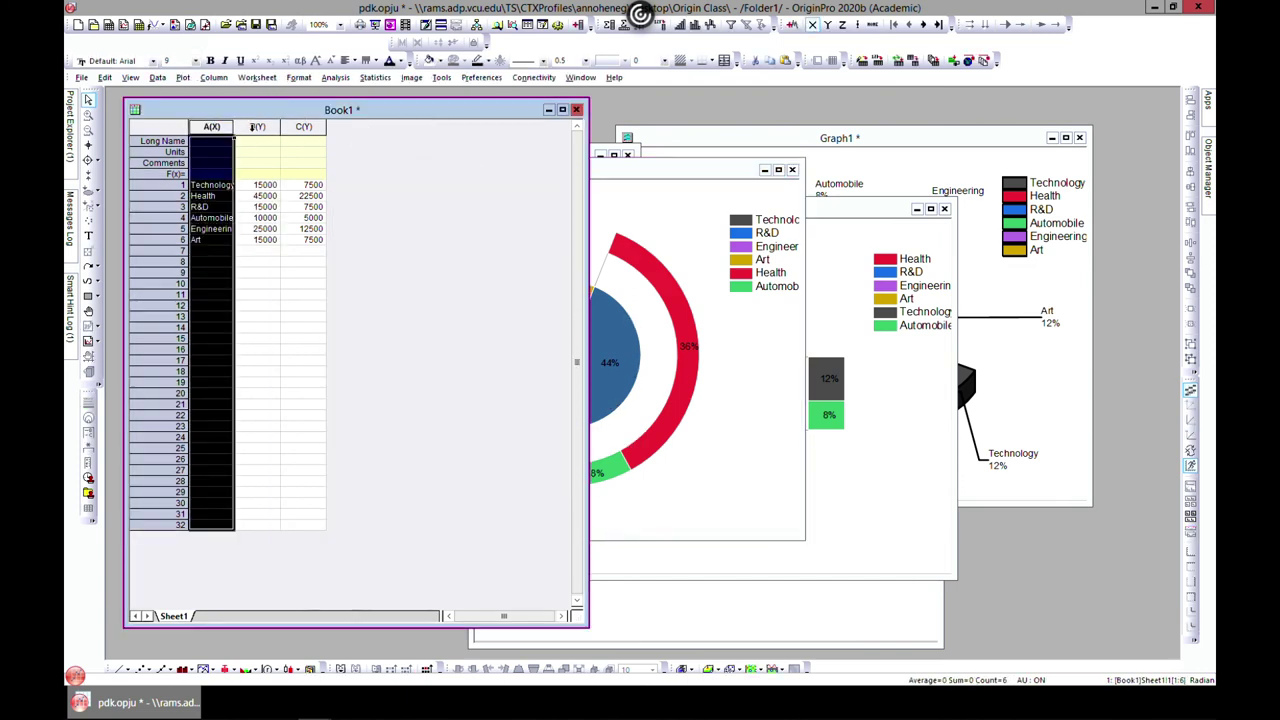
shift+click(257, 127)
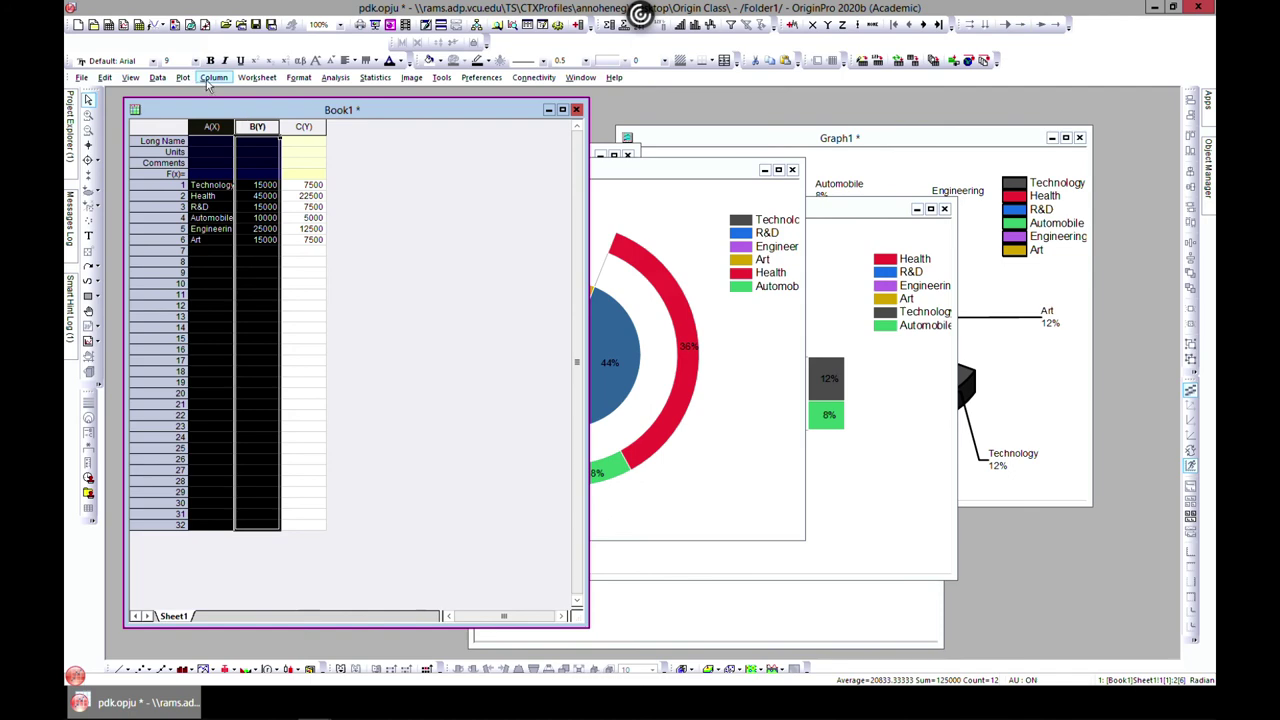
click(213, 77)
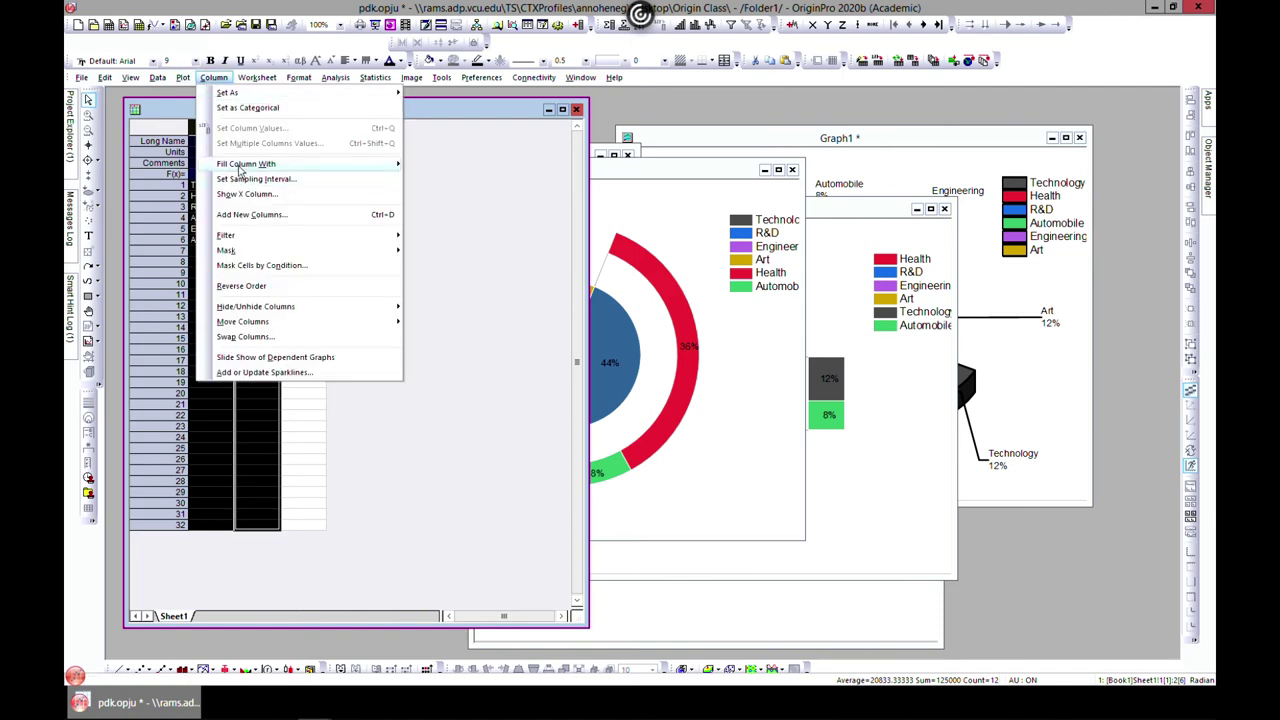
mouse_move(184, 86)
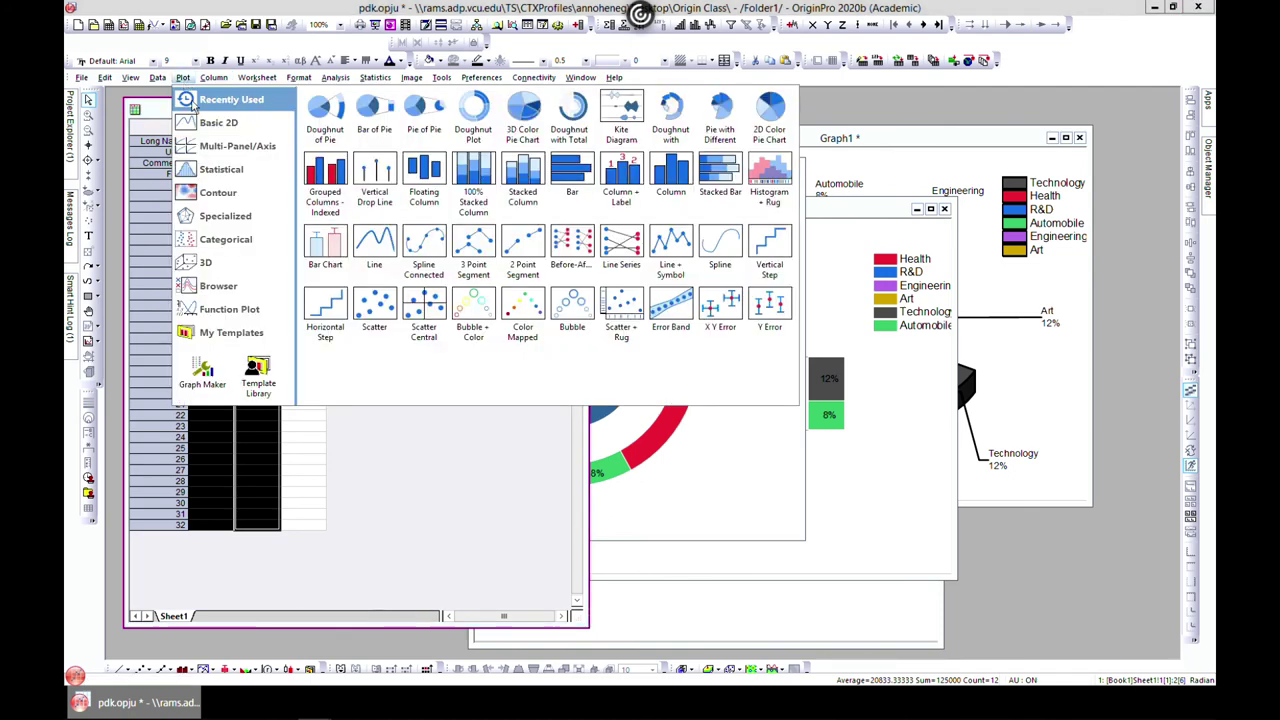
mouse_move(208, 126)
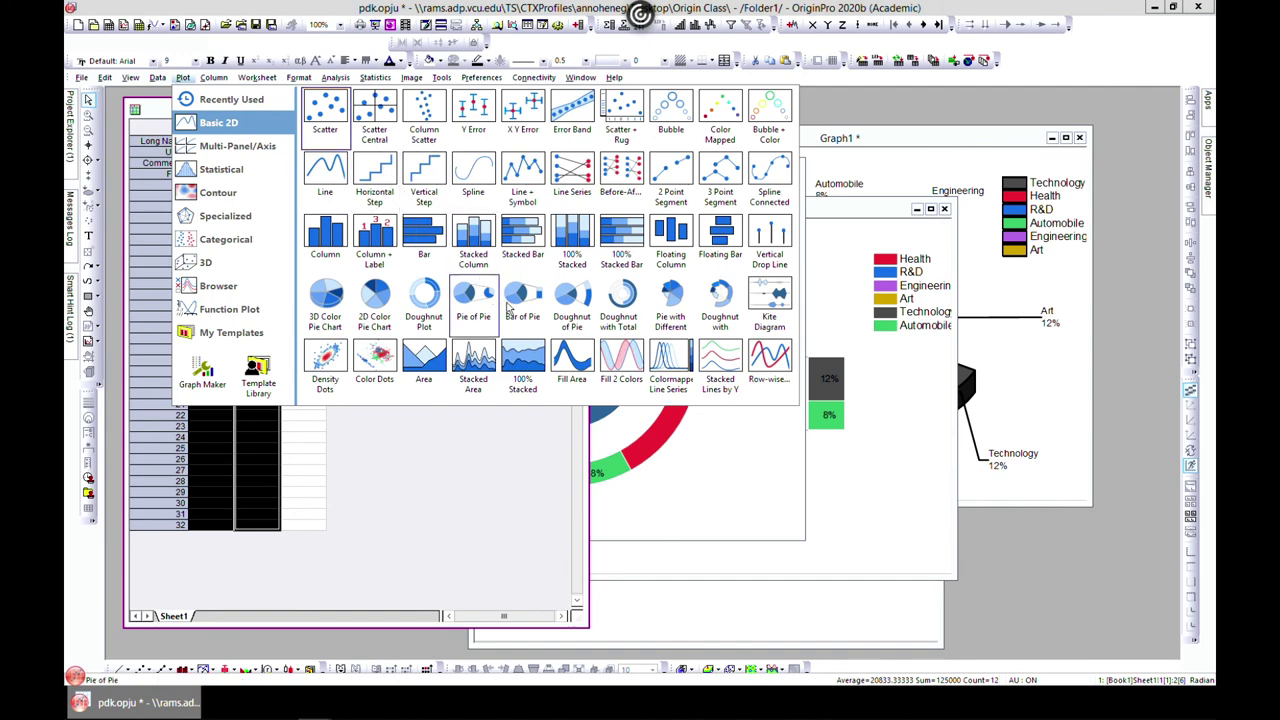
click(672, 305)
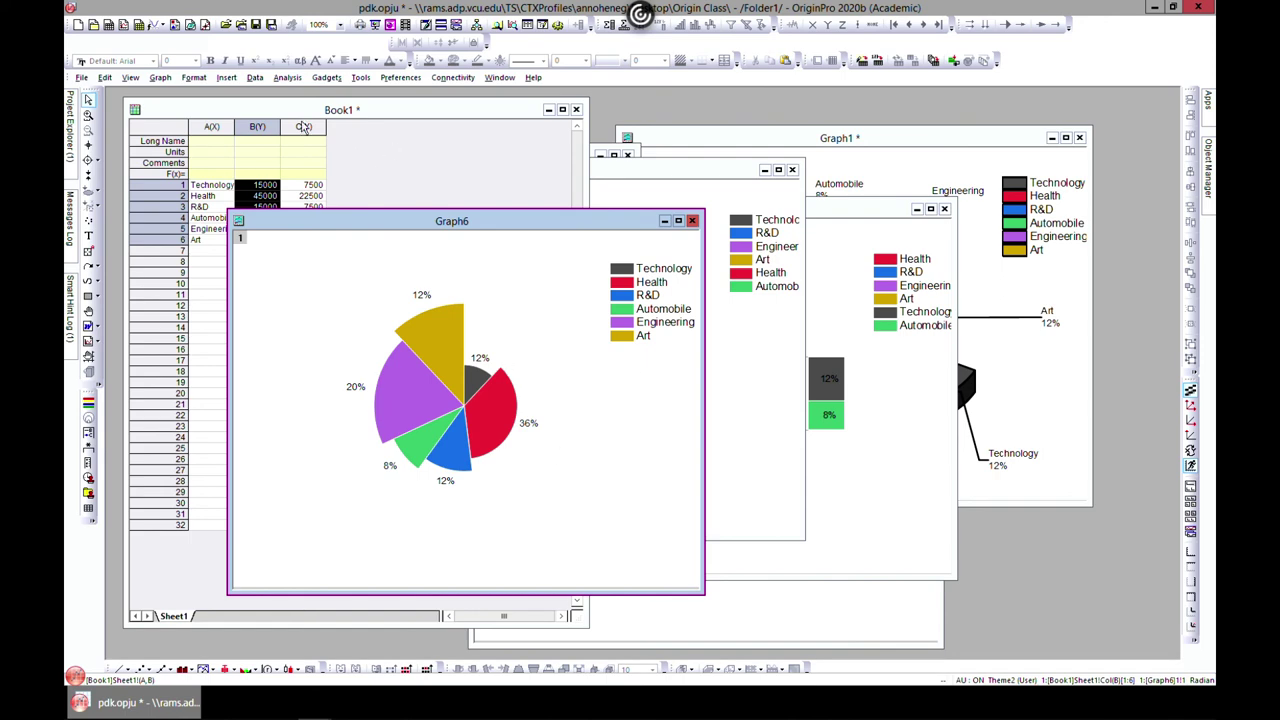
drag(404, 222, 510, 240)
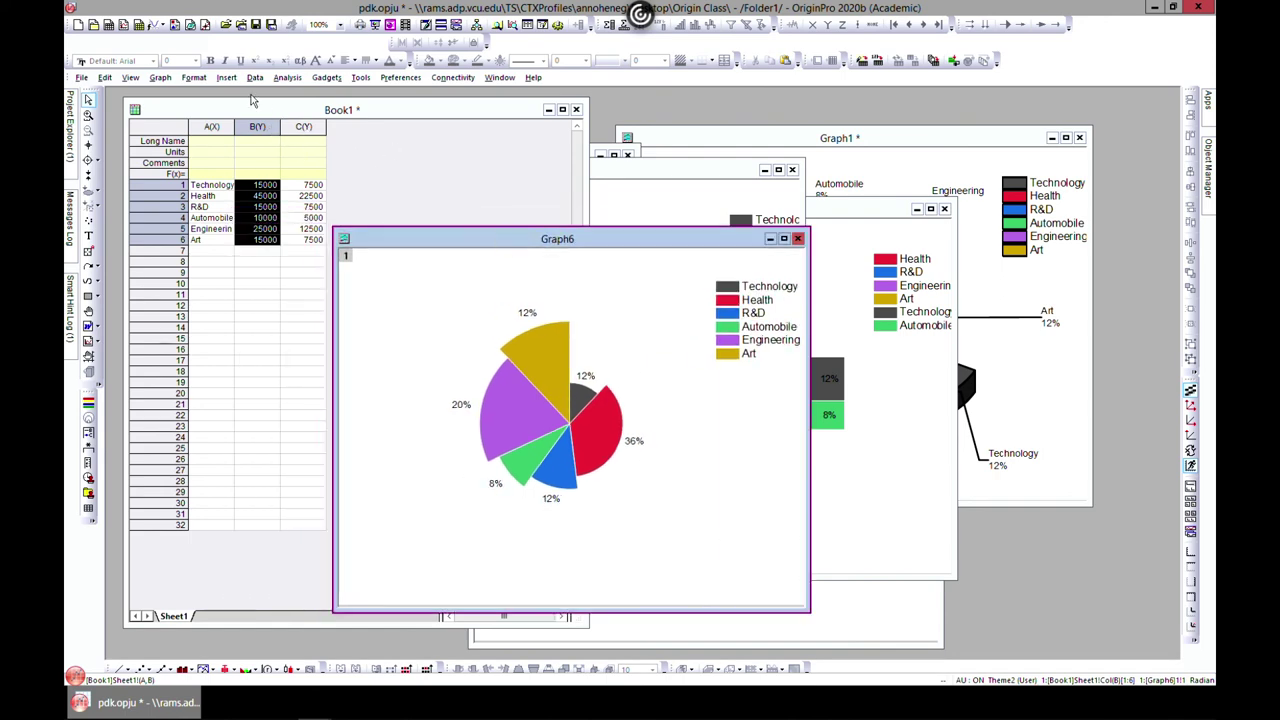
Plot the selected column B data as a Kite Diagram and reposition its window over the other graphs.
click(328, 178)
click(213, 77)
mouse_move(183, 77)
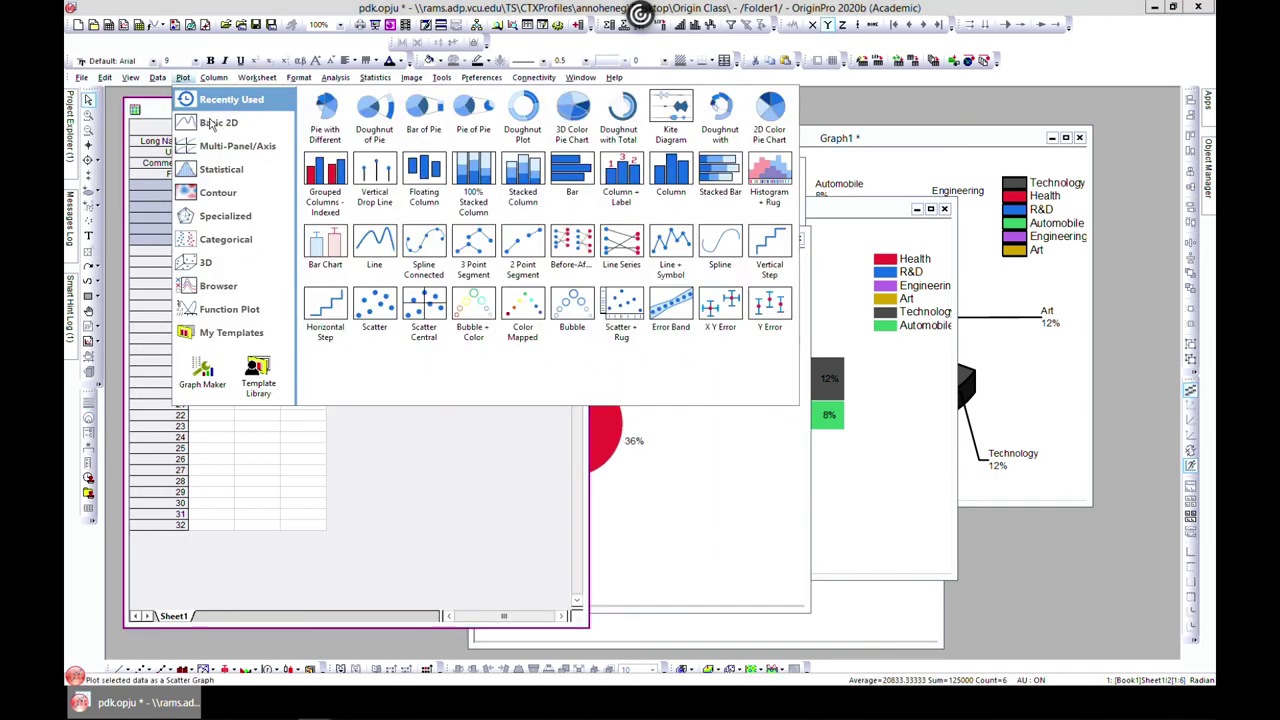
mouse_move(220, 124)
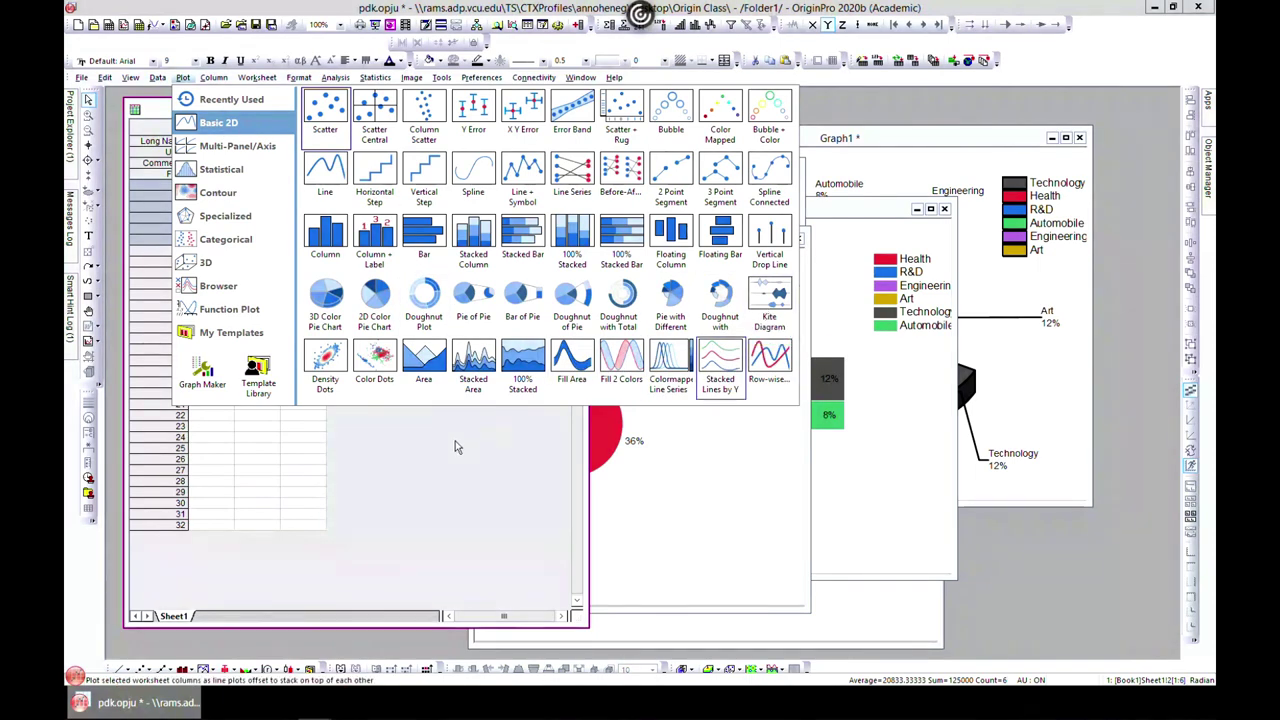
click(769, 300)
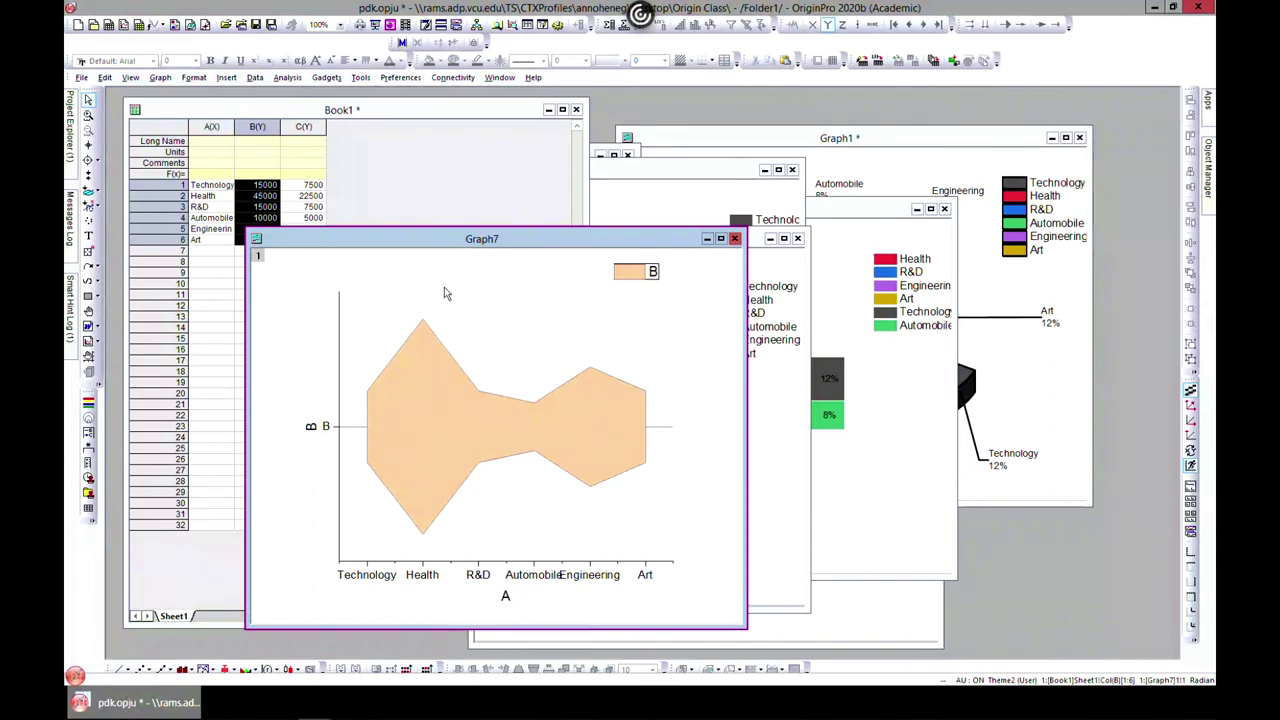
drag(562, 234, 662, 186)
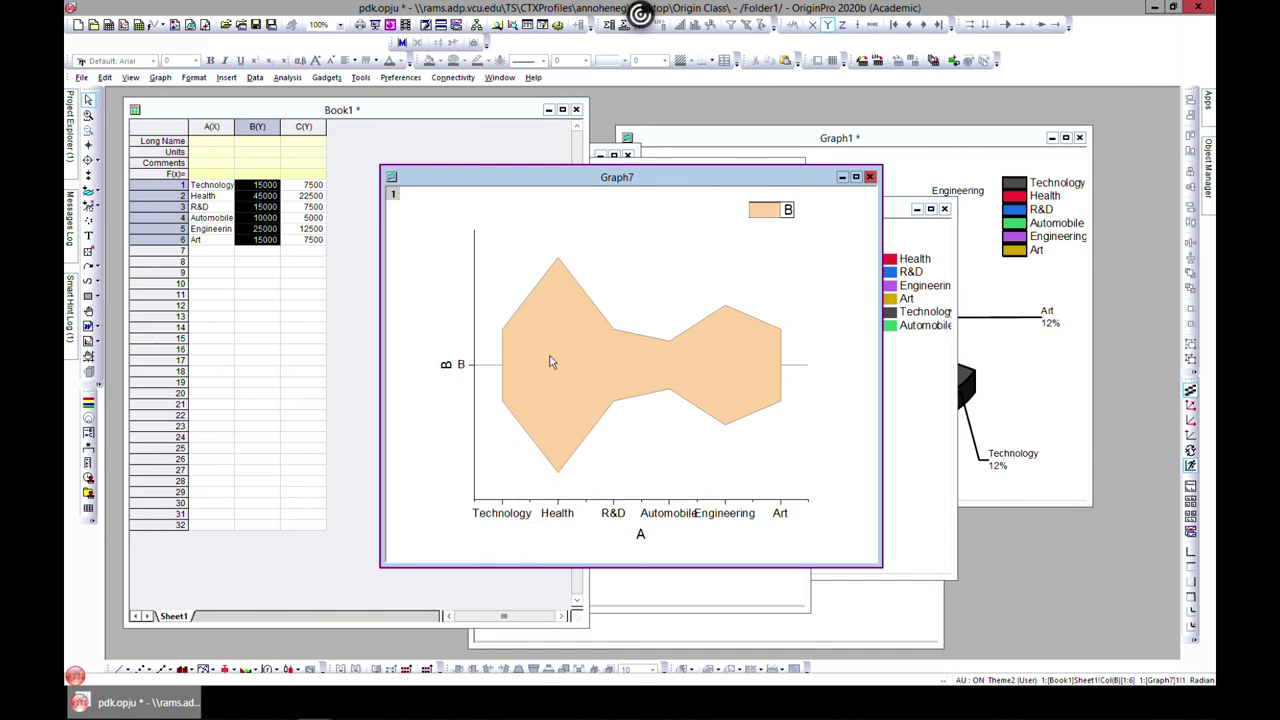
drag(559, 182, 455, 181)
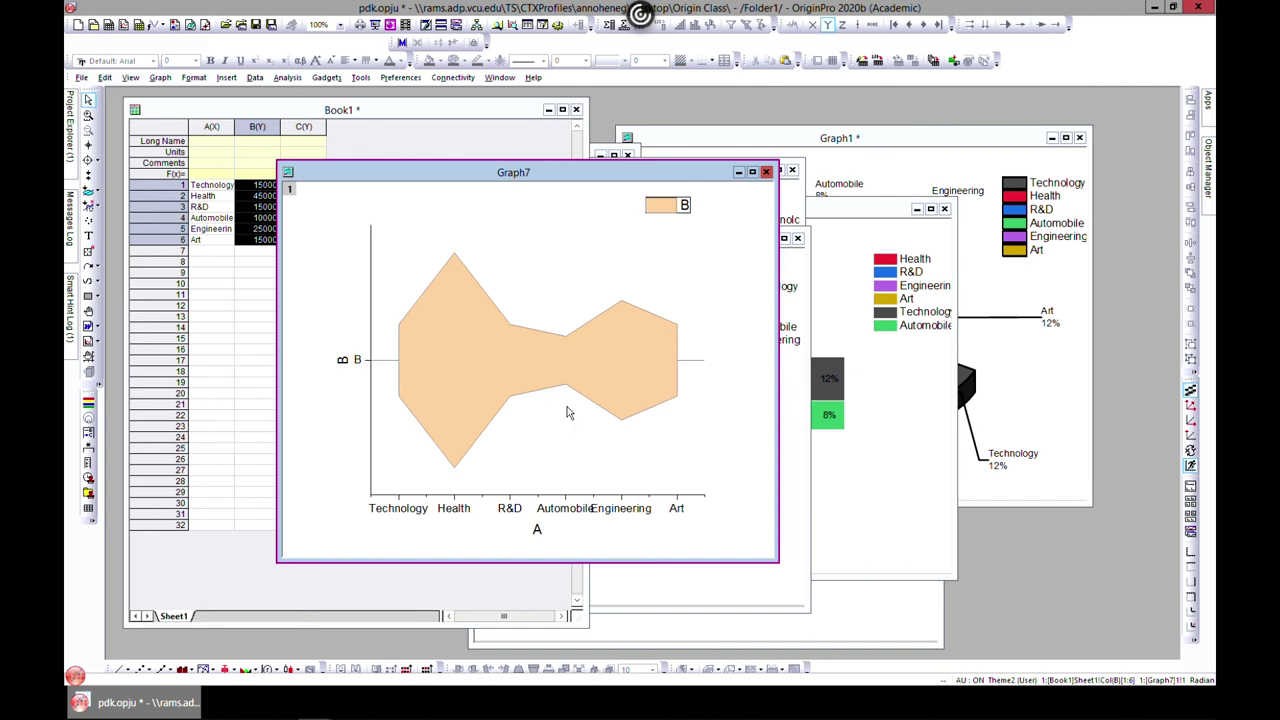
Review the kite diagram's pattern and spacing properties, close them without changes and shift its window toward the worksheet.
double_click(501, 385)
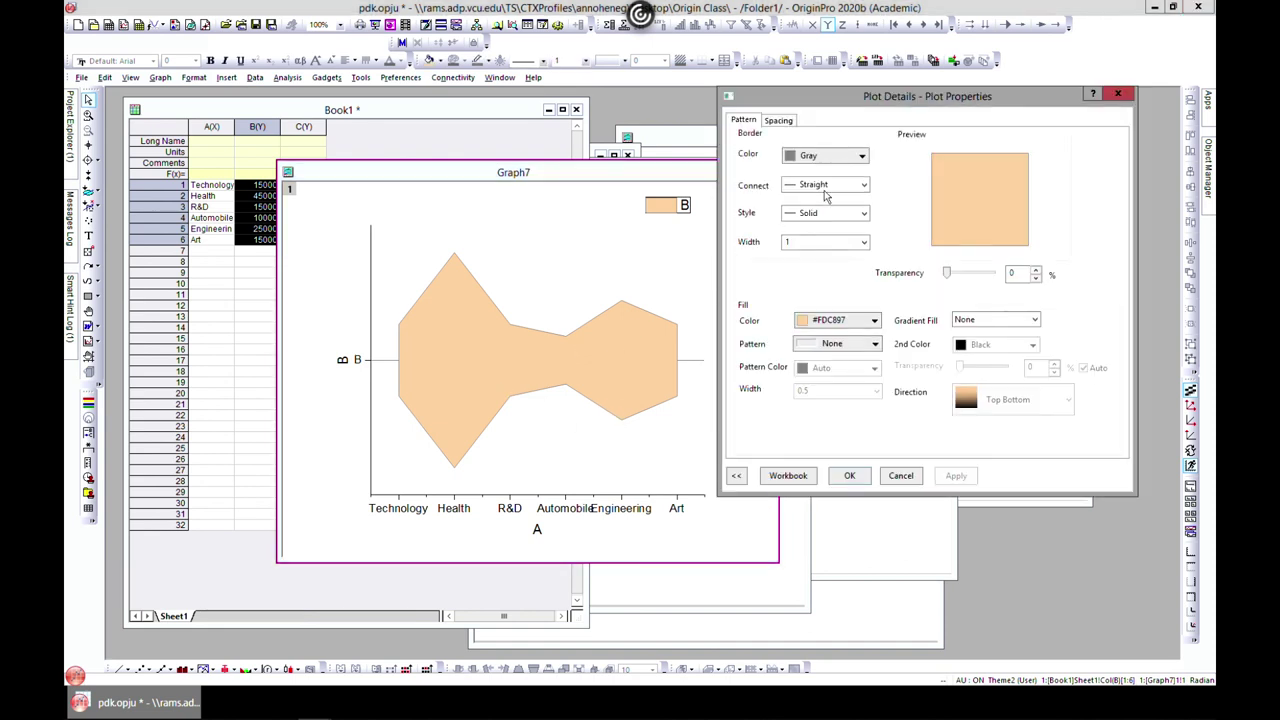
click(779, 121)
click(743, 120)
click(1120, 95)
drag(541, 174, 680, 183)
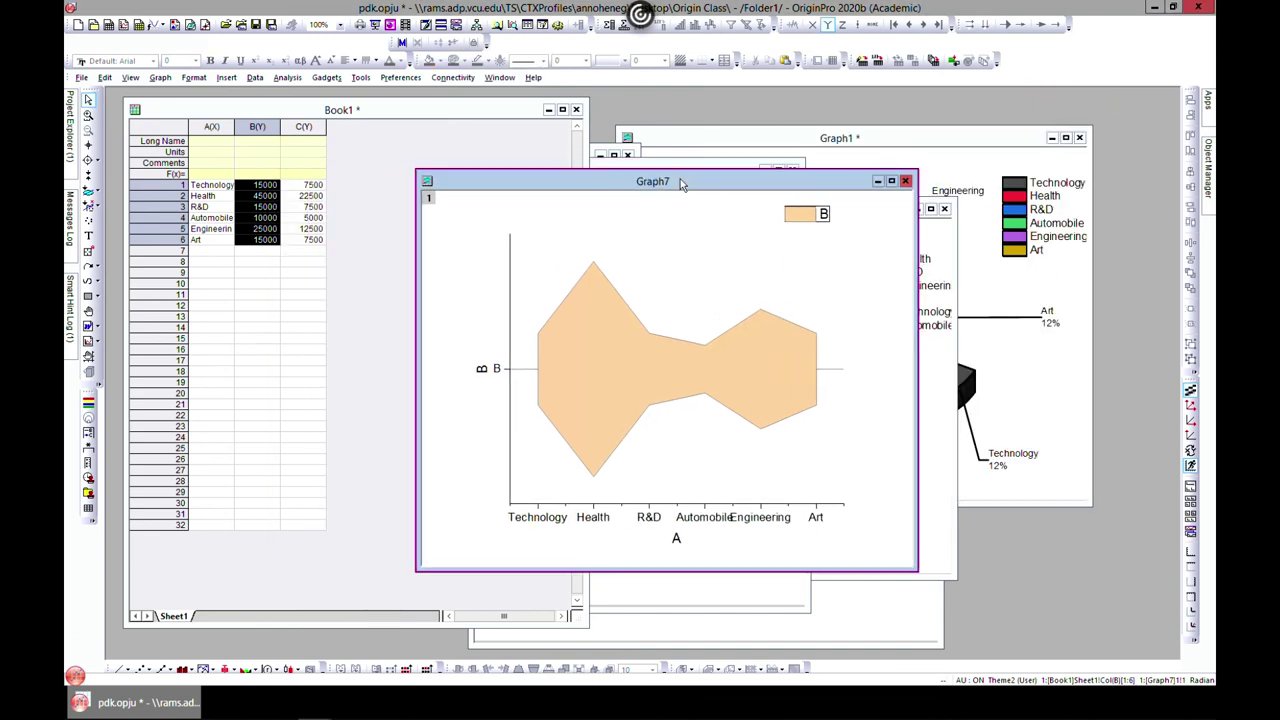
drag(680, 183, 553, 163)
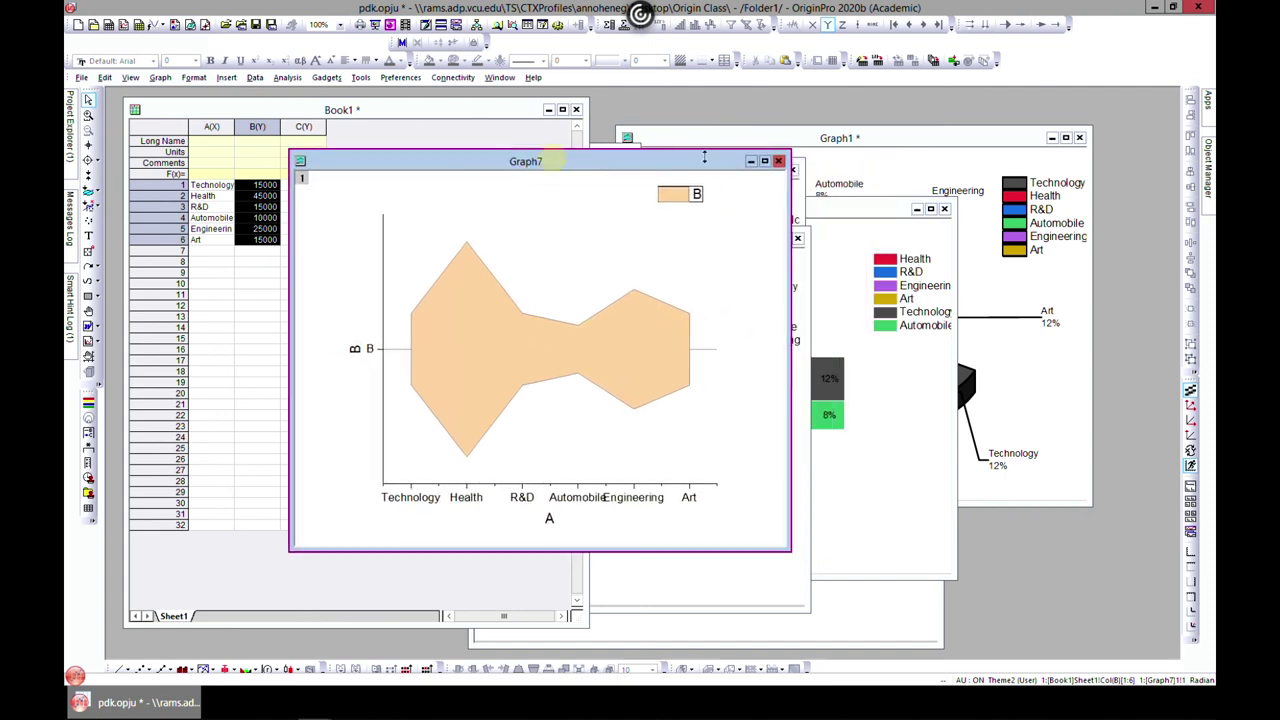
Bring the 3D pie chart Graph1 to the front, deselect its layer and maximize its window to inspect the Art wedge.
click(981, 307)
drag(855, 137, 740, 115)
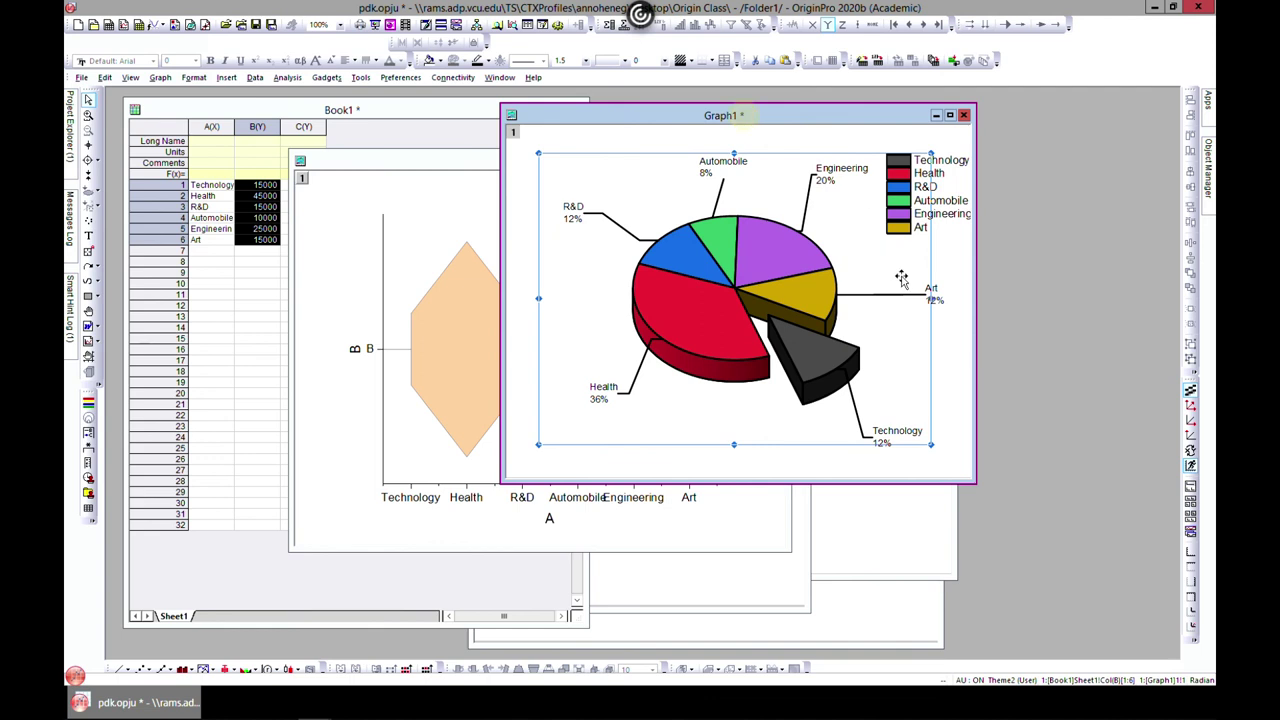
click(964, 292)
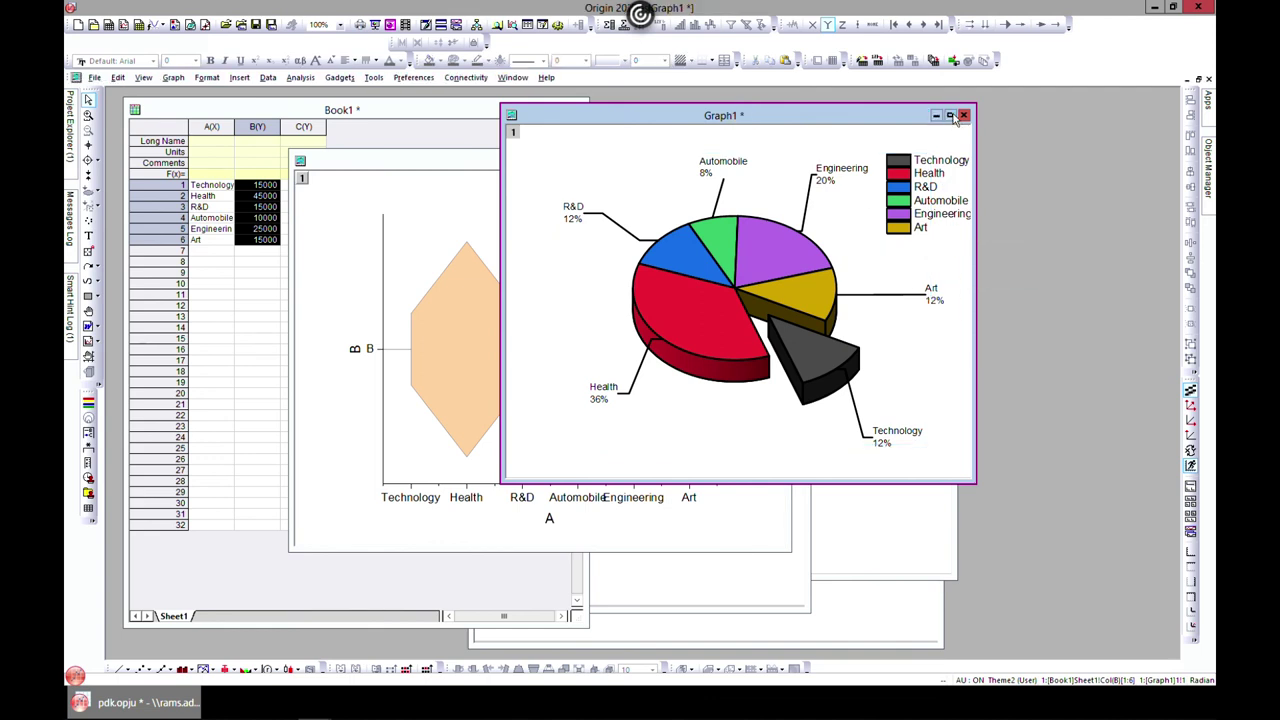
click(950, 115)
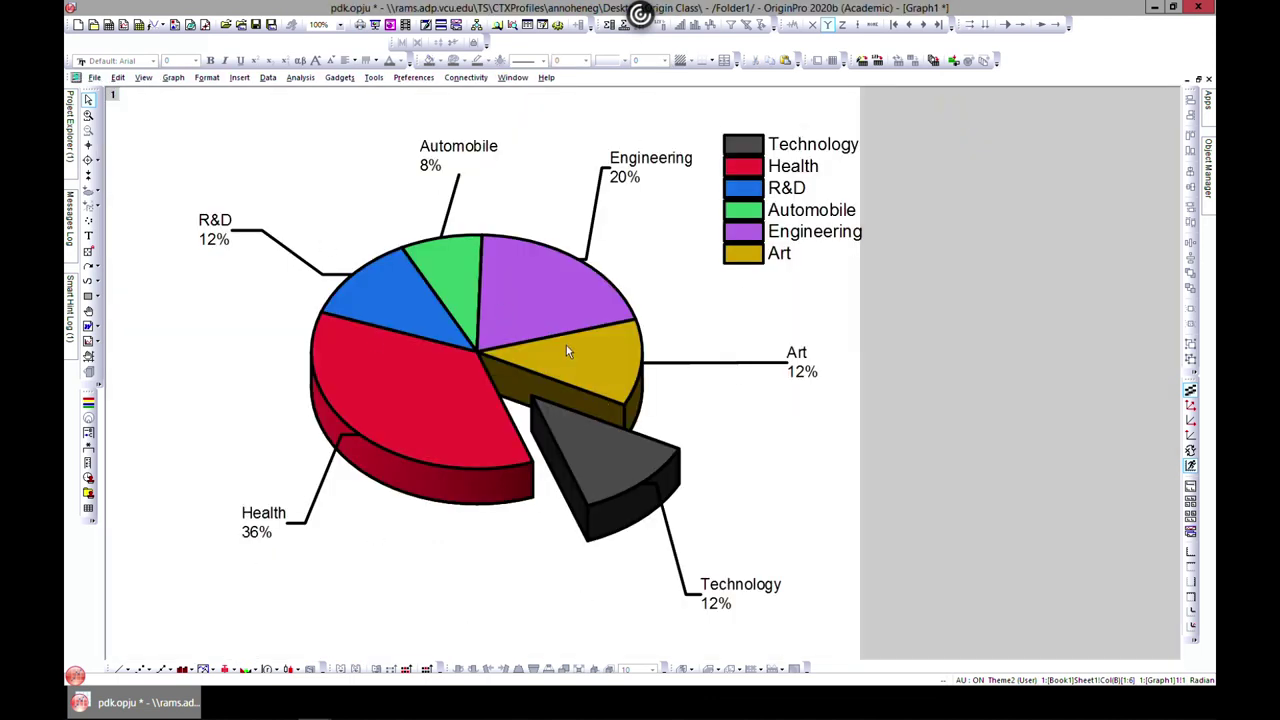
mouse_move(567, 350)
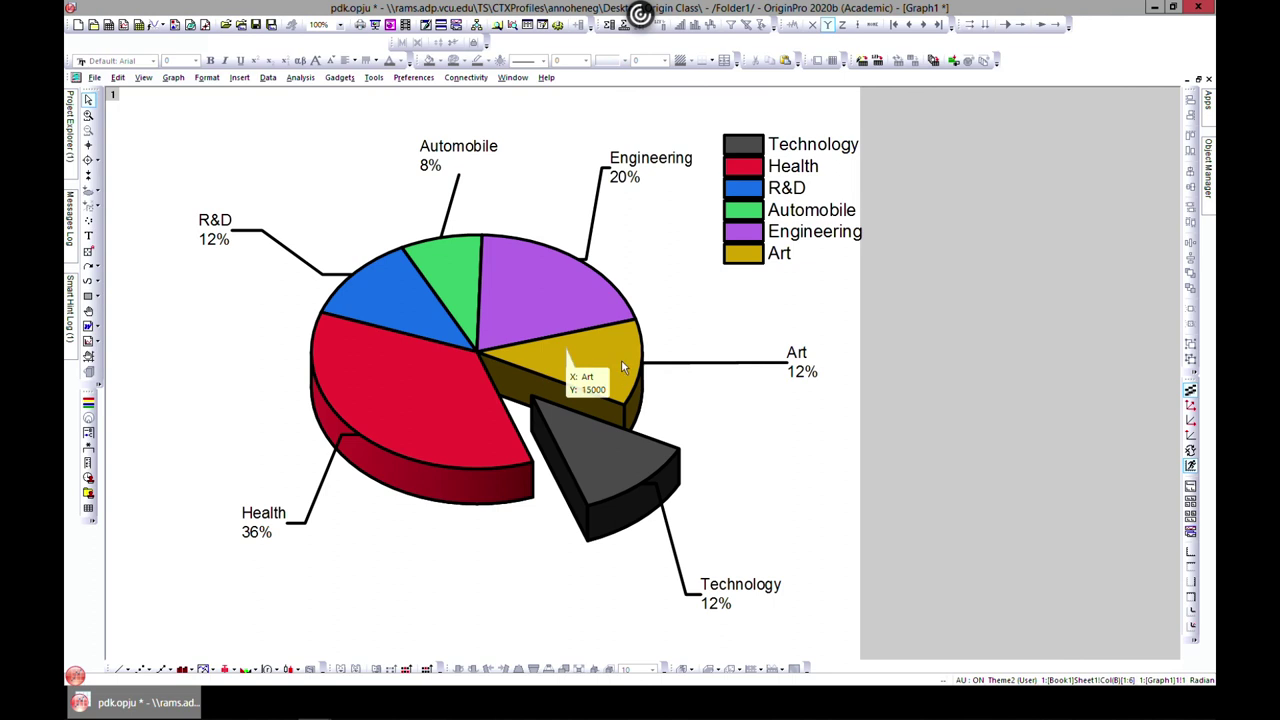